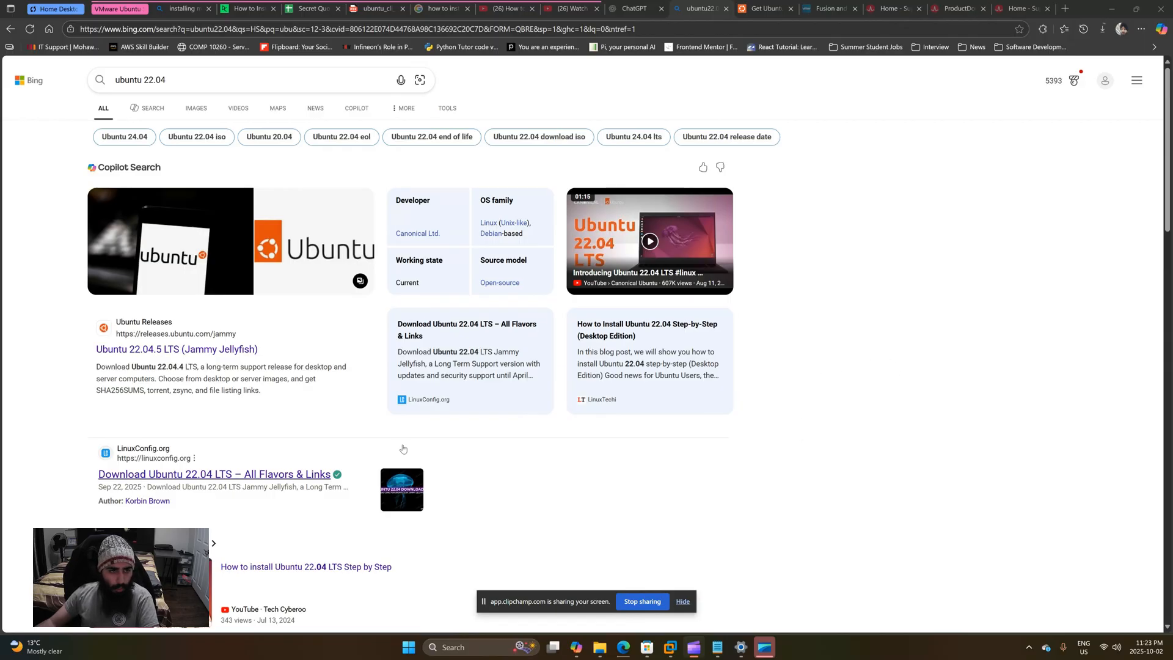
Step: Find the official ubuntu.com "Download - Get Ubuntu" result in the search results and open it in a new tab
{"action": "scroll", "coordinate": [381, 424], "scroll_direction": "down", "scroll_amount": 1}
{"action": "scroll", "coordinate": [379, 417], "scroll_direction": "up", "scroll_amount": 1}
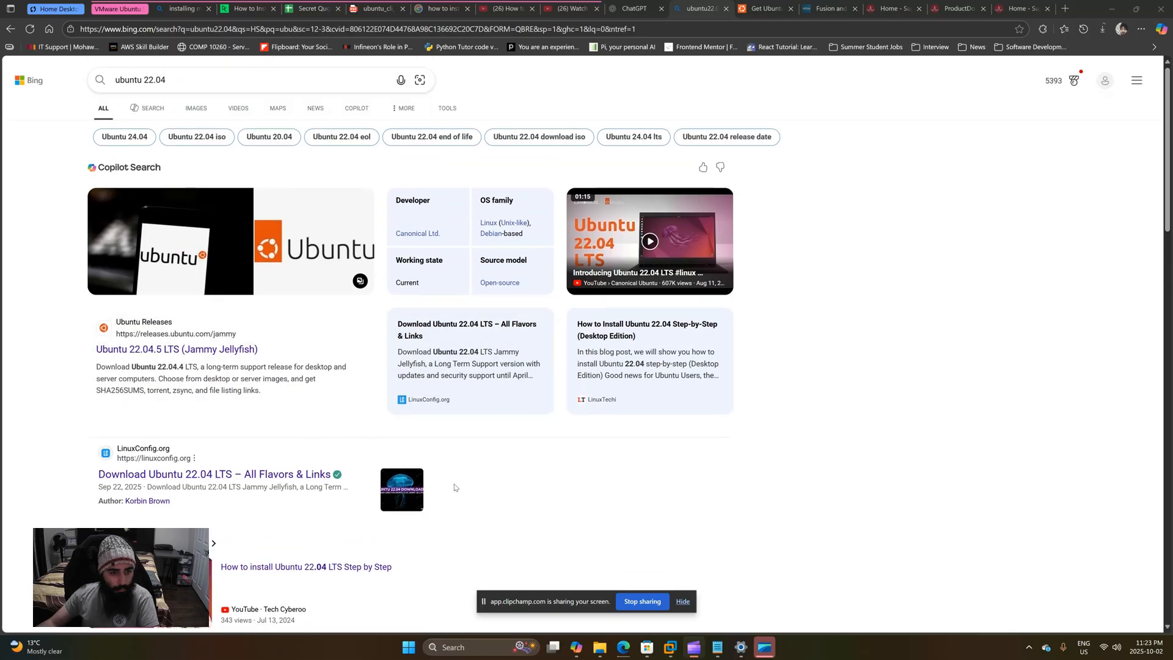
{"action": "scroll", "coordinate": [474, 472], "scroll_direction": "down", "scroll_amount": 3}
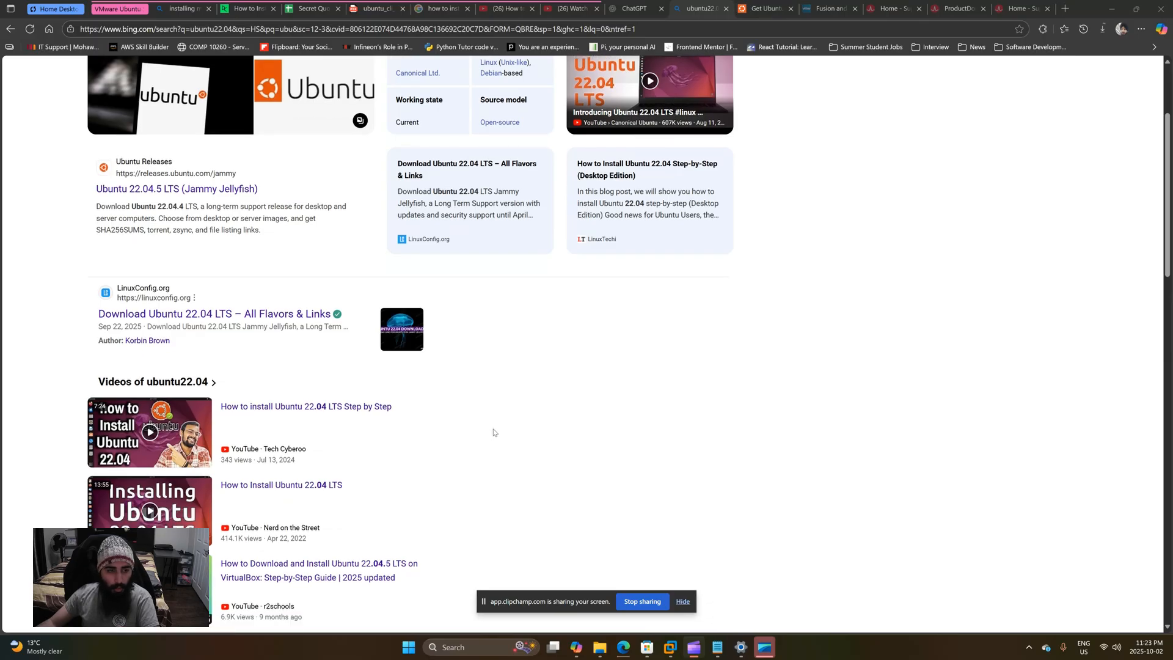
{"action": "scroll", "coordinate": [494, 433], "scroll_direction": "down", "scroll_amount": 5}
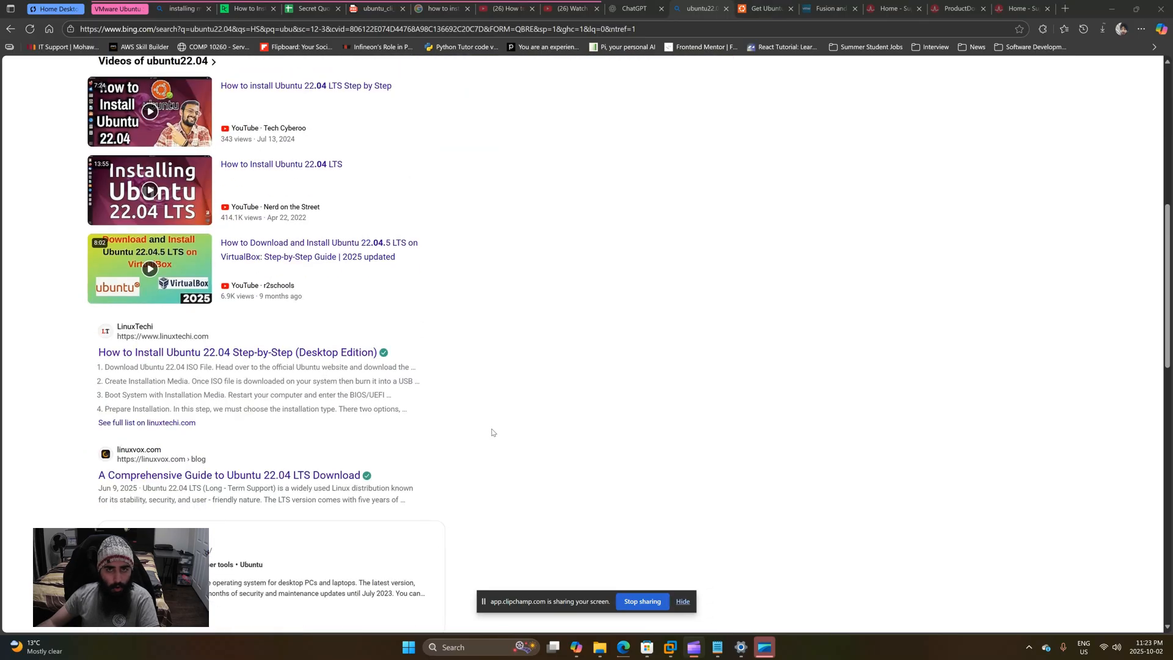
{"action": "left_click", "coordinate": [683, 601]}
{"action": "scroll", "coordinate": [611, 498], "scroll_direction": "down", "scroll_amount": 2}
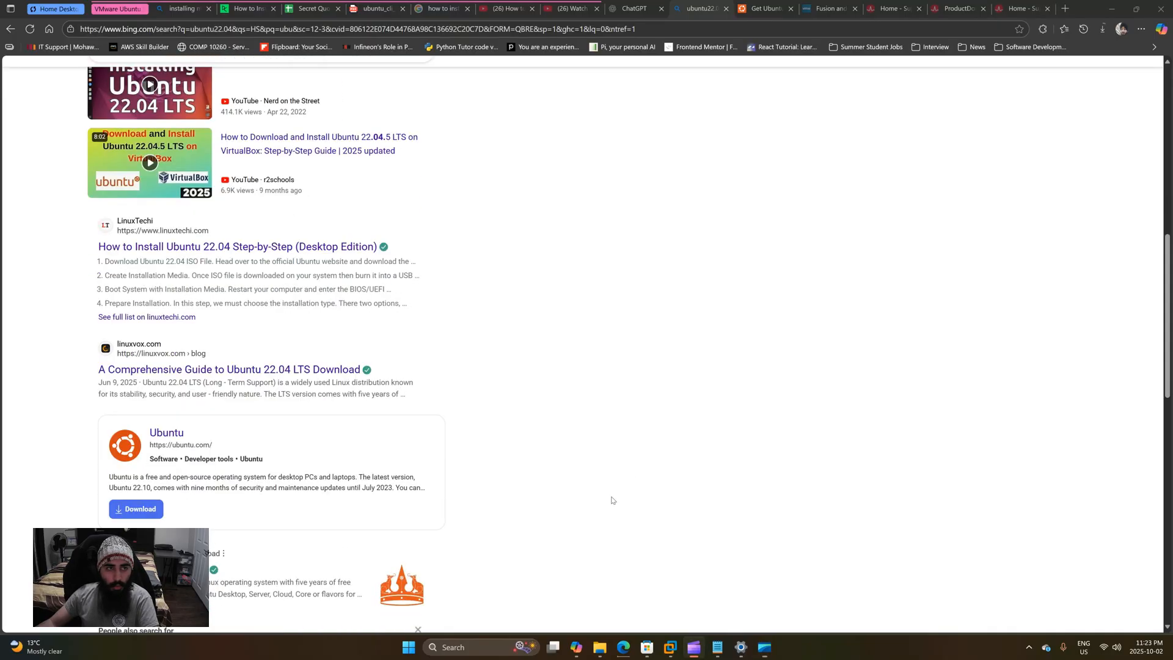
{"action": "scroll", "coordinate": [618, 496], "scroll_direction": "up", "scroll_amount": 8}
{"action": "scroll", "coordinate": [621, 495], "scroll_direction": "up", "scroll_amount": 2}
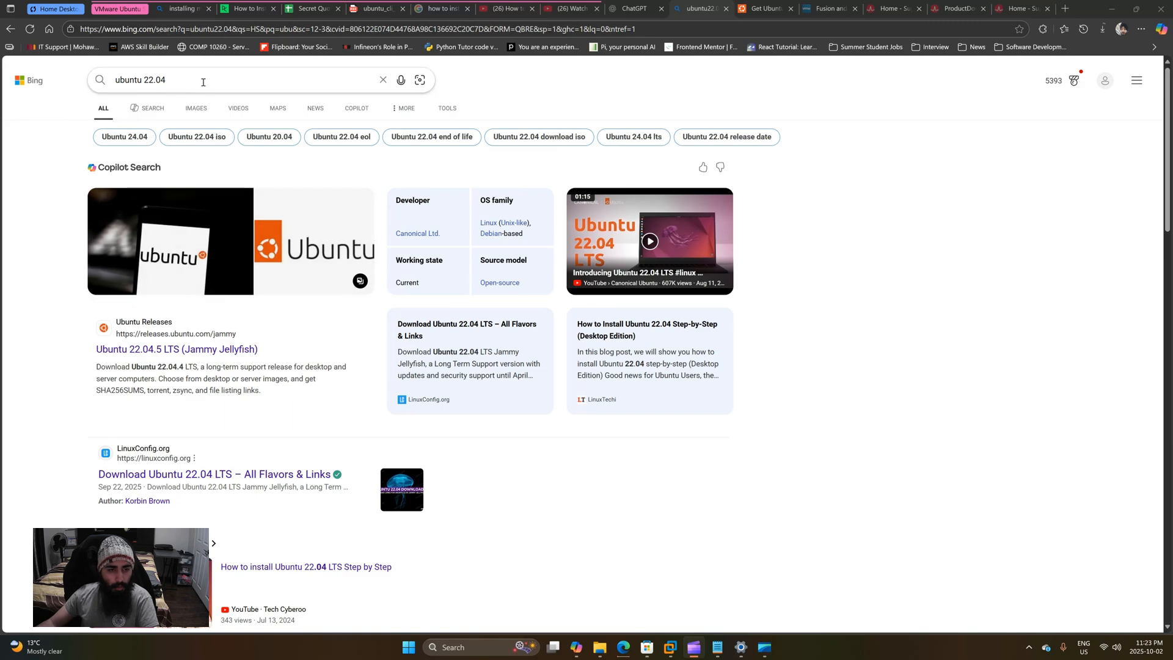
{"action": "scroll", "coordinate": [432, 465], "scroll_direction": "down", "scroll_amount": 9}
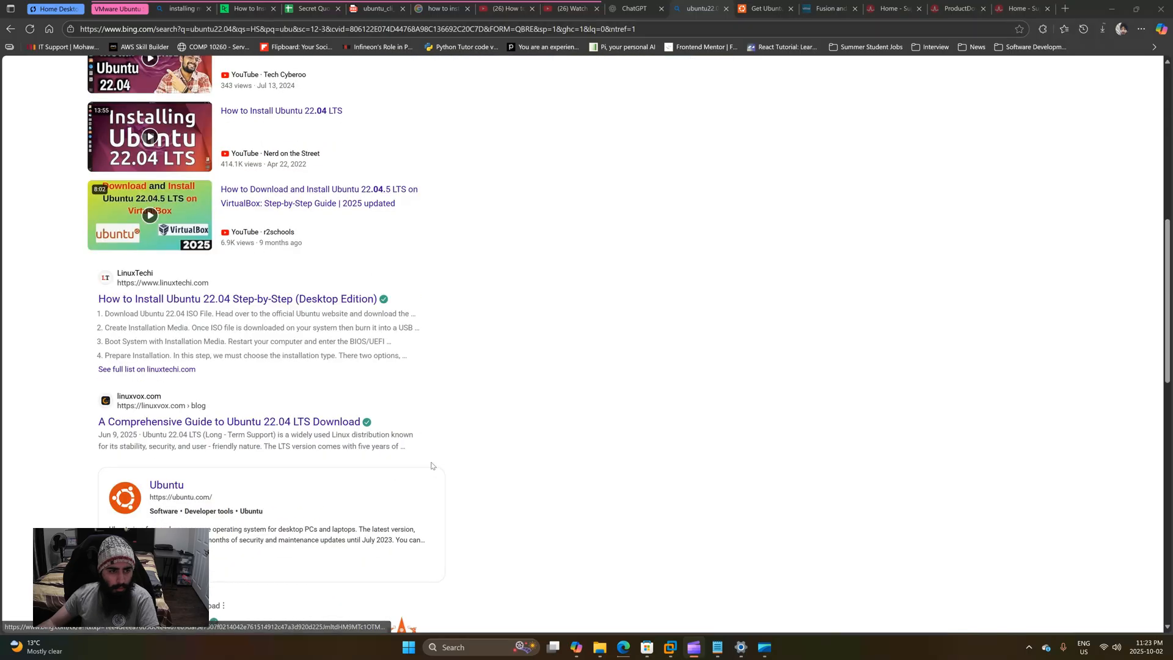
{"action": "scroll", "coordinate": [432, 465], "scroll_direction": "down", "scroll_amount": 3}
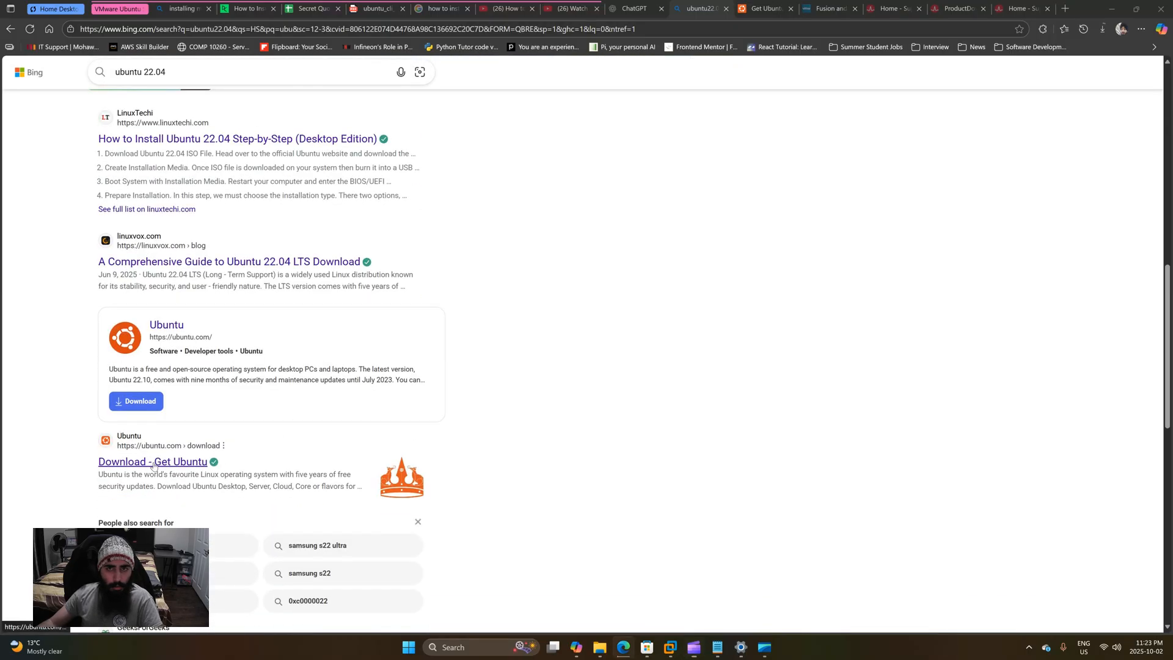
{"action": "middle_click", "coordinate": [152, 463]}
{"action": "left_click", "coordinate": [712, 11]}
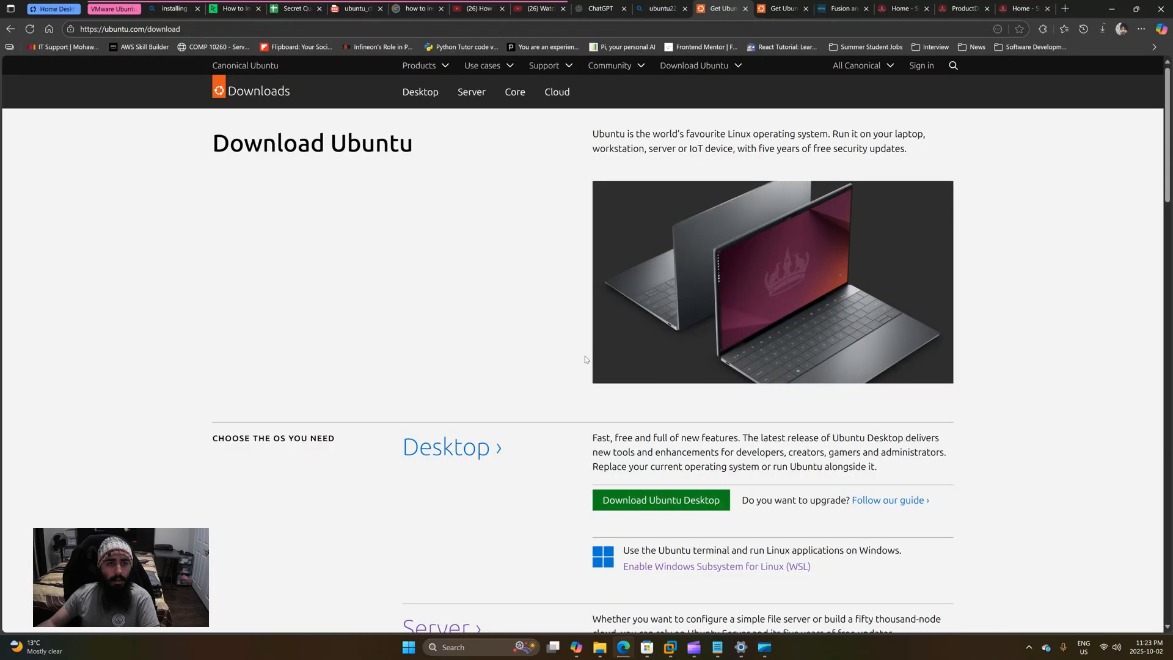
Step: Review the operating system choices on the Download Ubuntu page and open the Get Ubuntu Server page
{"action": "scroll", "coordinate": [574, 305], "scroll_direction": "down", "scroll_amount": 3}
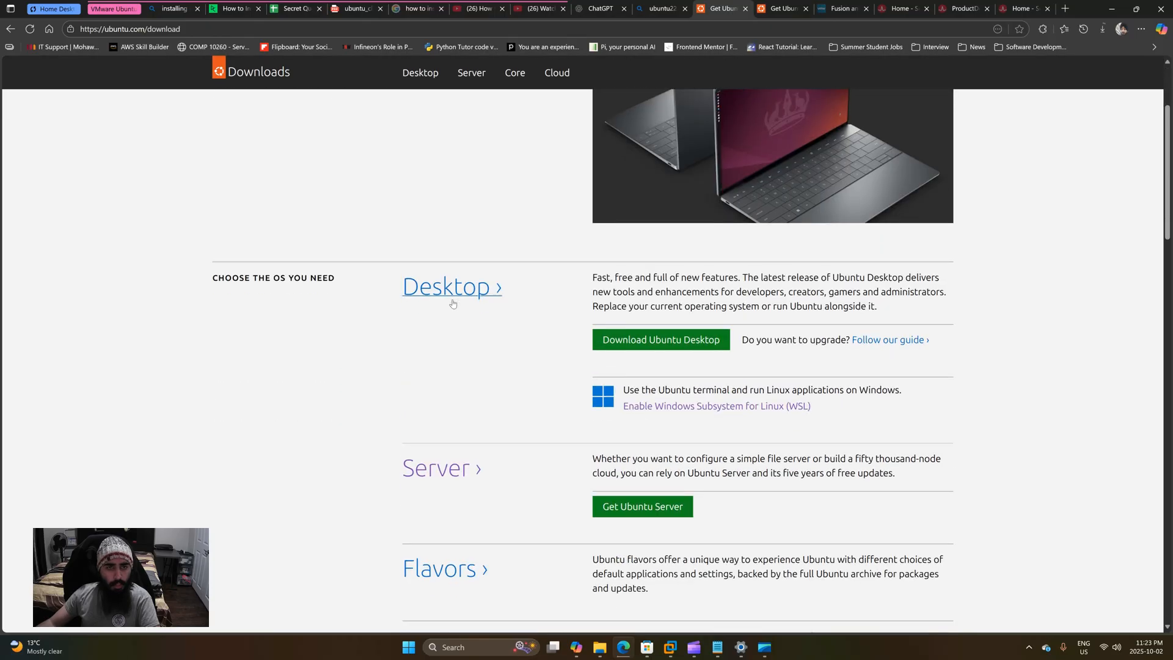
{"action": "scroll", "coordinate": [523, 334], "scroll_direction": "up", "scroll_amount": 3}
{"action": "scroll", "coordinate": [524, 333], "scroll_direction": "down", "scroll_amount": 2}
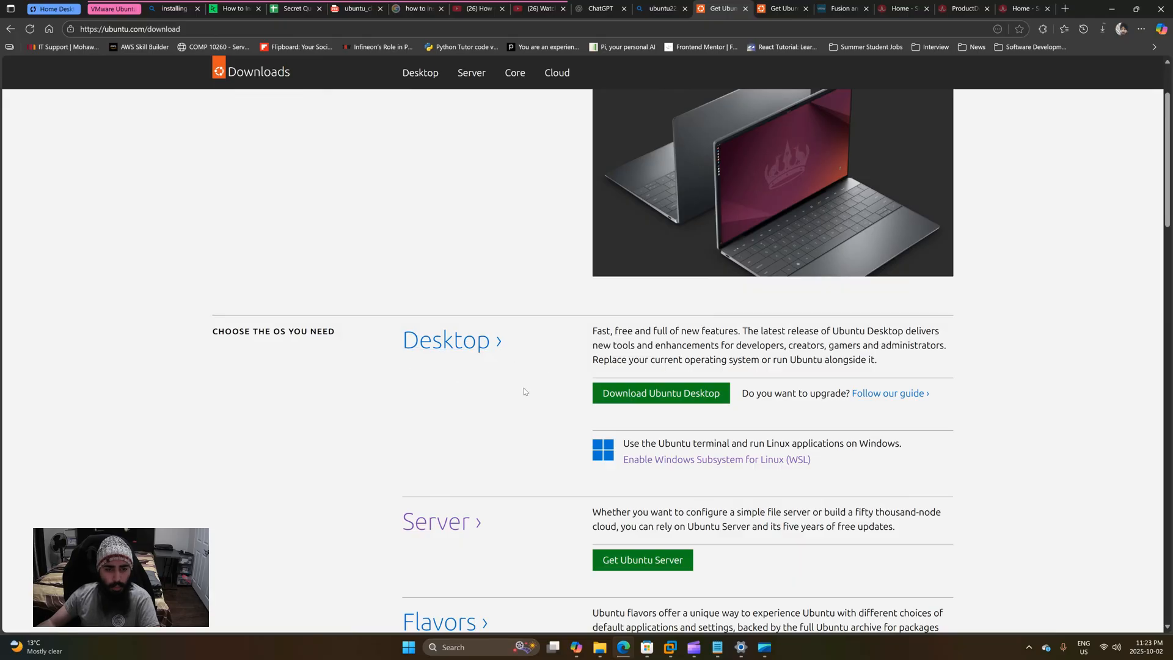
{"action": "scroll", "coordinate": [526, 393], "scroll_direction": "down", "scroll_amount": 2}
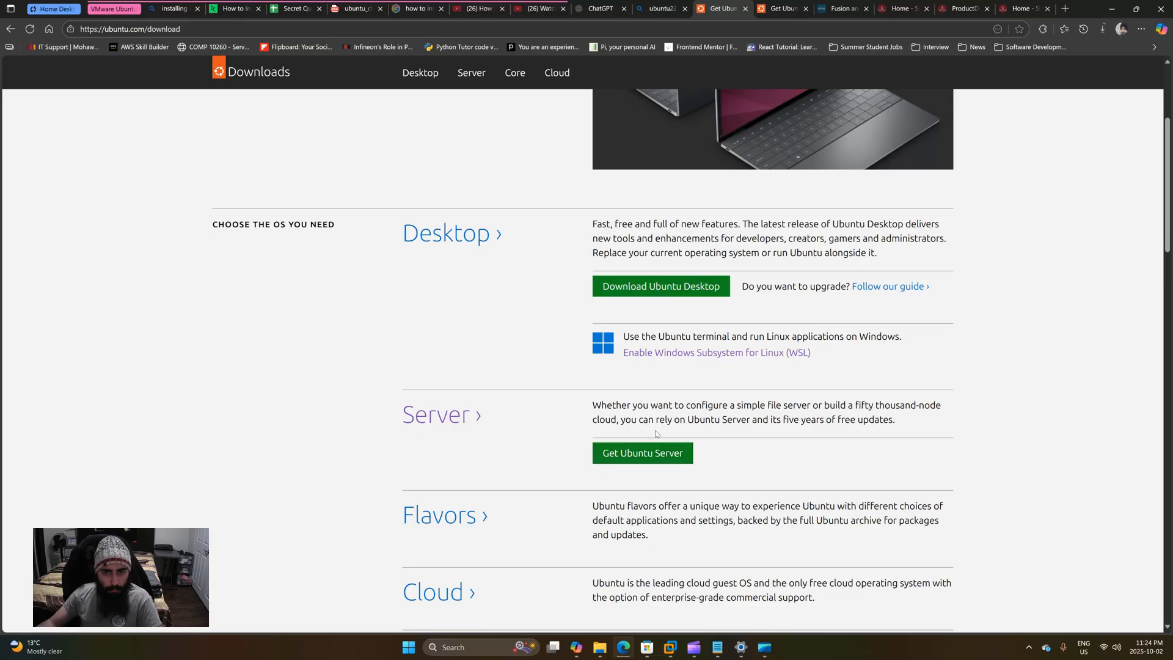
{"action": "scroll", "coordinate": [657, 433], "scroll_direction": "down", "scroll_amount": 1}
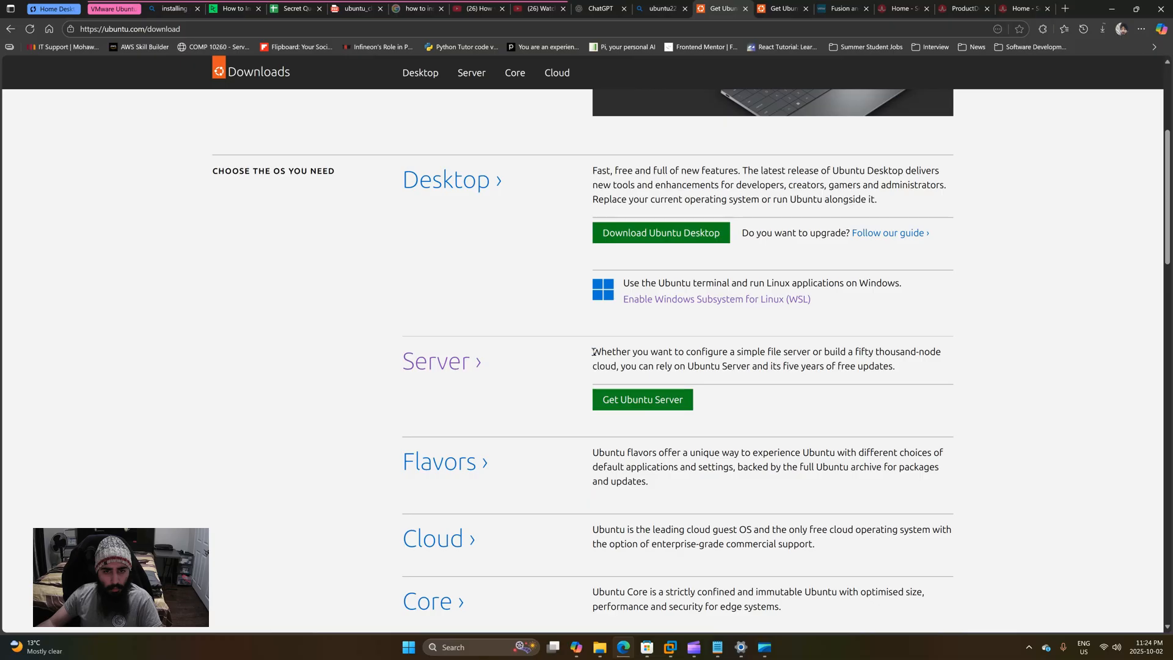
{"action": "left_click_drag", "start_coordinate": [593, 353], "coordinate": [903, 369]}
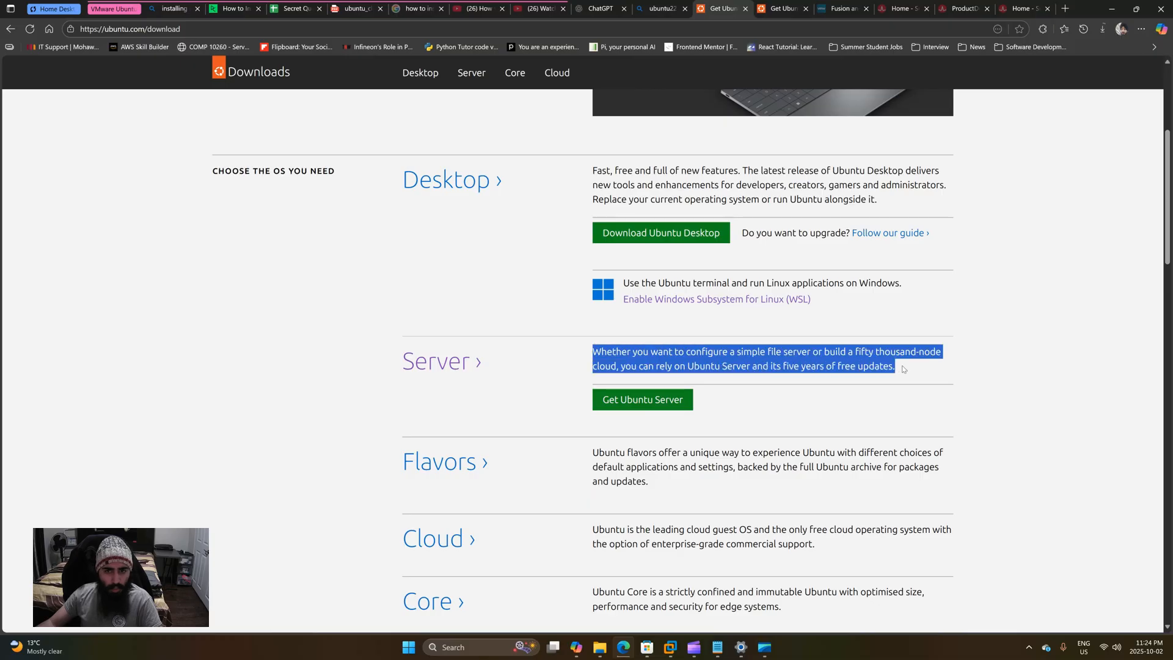
{"action": "left_click", "coordinate": [906, 376]}
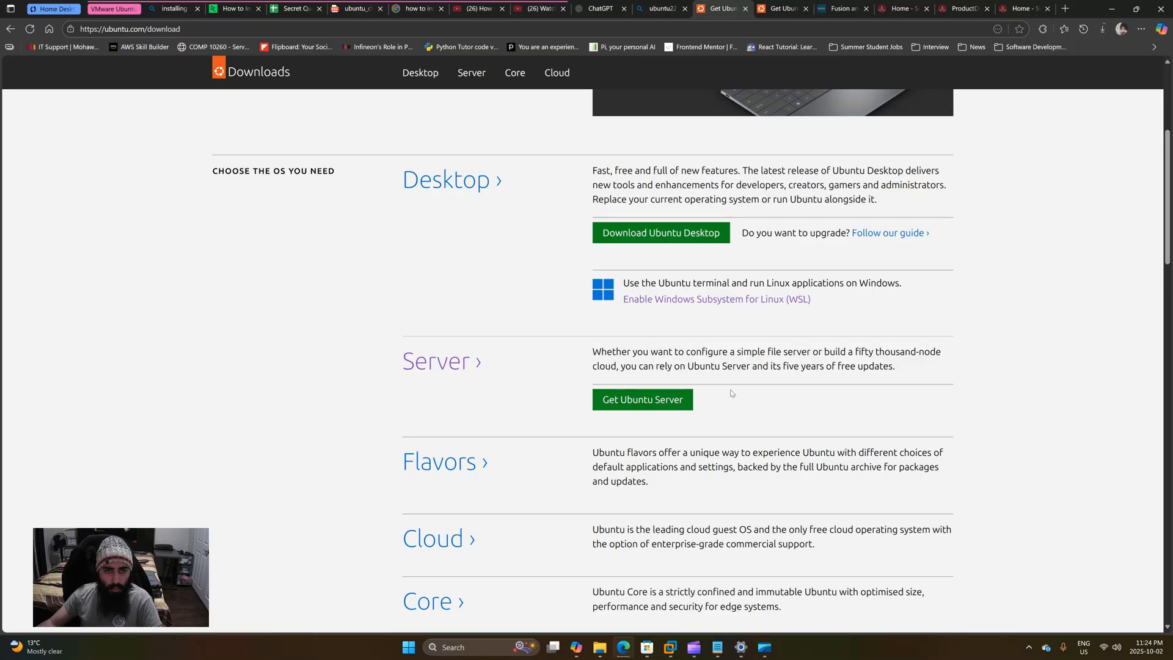
{"action": "left_click", "coordinate": [659, 406]}
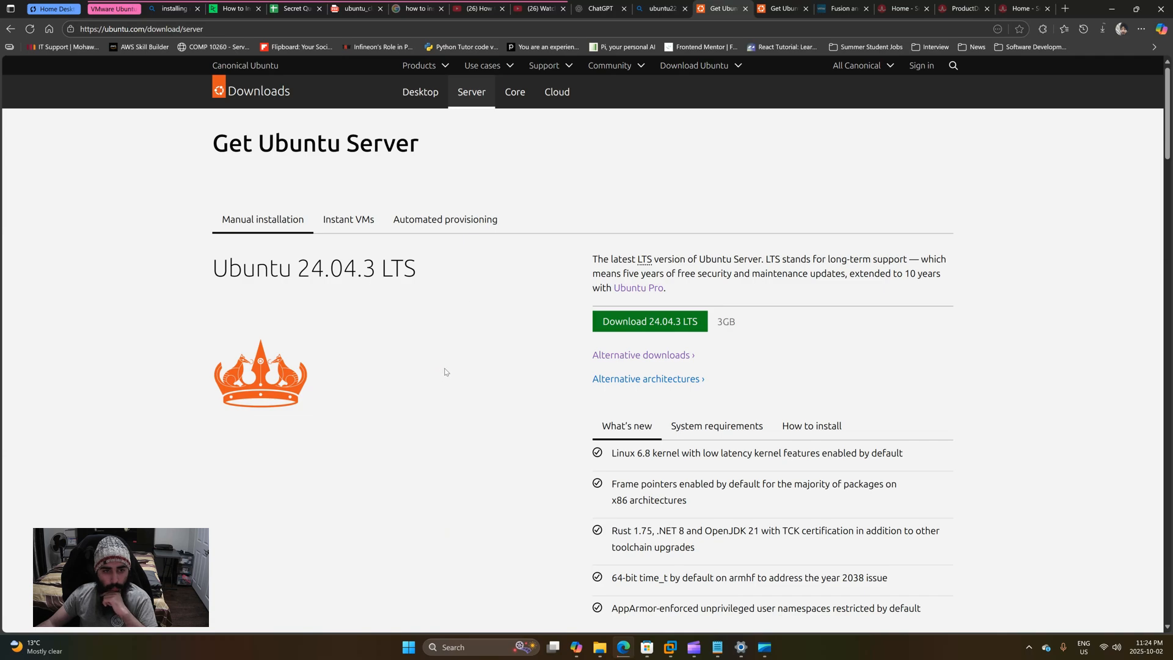
Step: Compare the offered Ubuntu Server releases and download the Ubuntu 24.04.3 LTS version
{"action": "scroll", "coordinate": [448, 371], "scroll_direction": "down", "scroll_amount": 1}
{"action": "scroll", "coordinate": [455, 365], "scroll_direction": "up", "scroll_amount": 1}
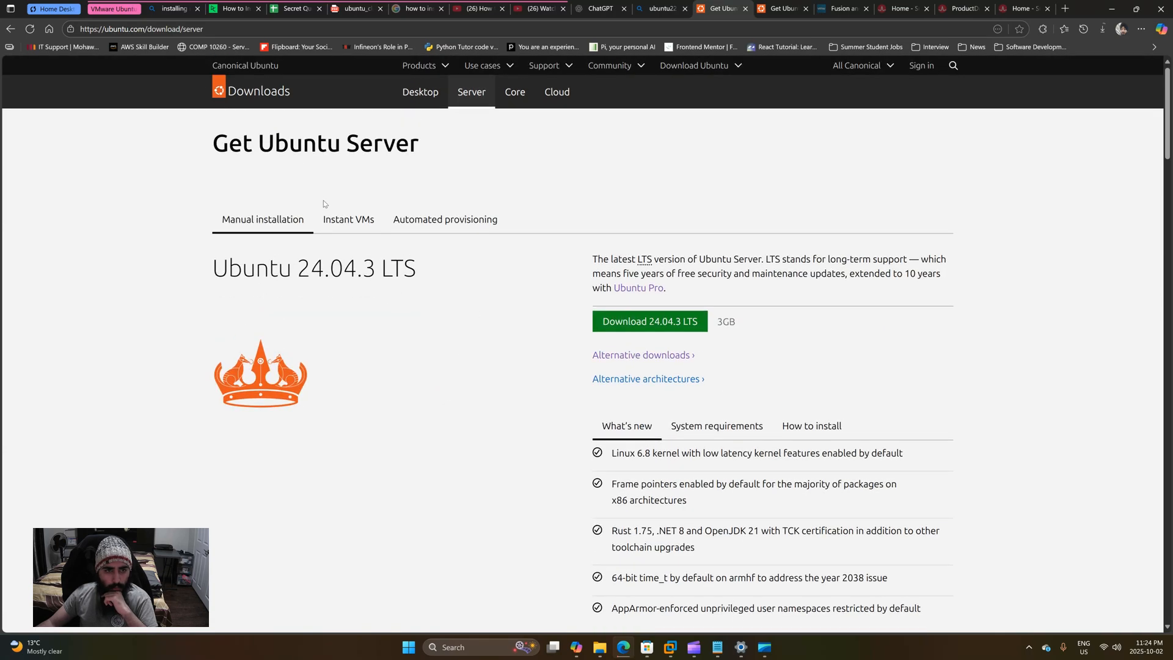
{"action": "scroll", "coordinate": [357, 268], "scroll_direction": "down", "scroll_amount": 10}
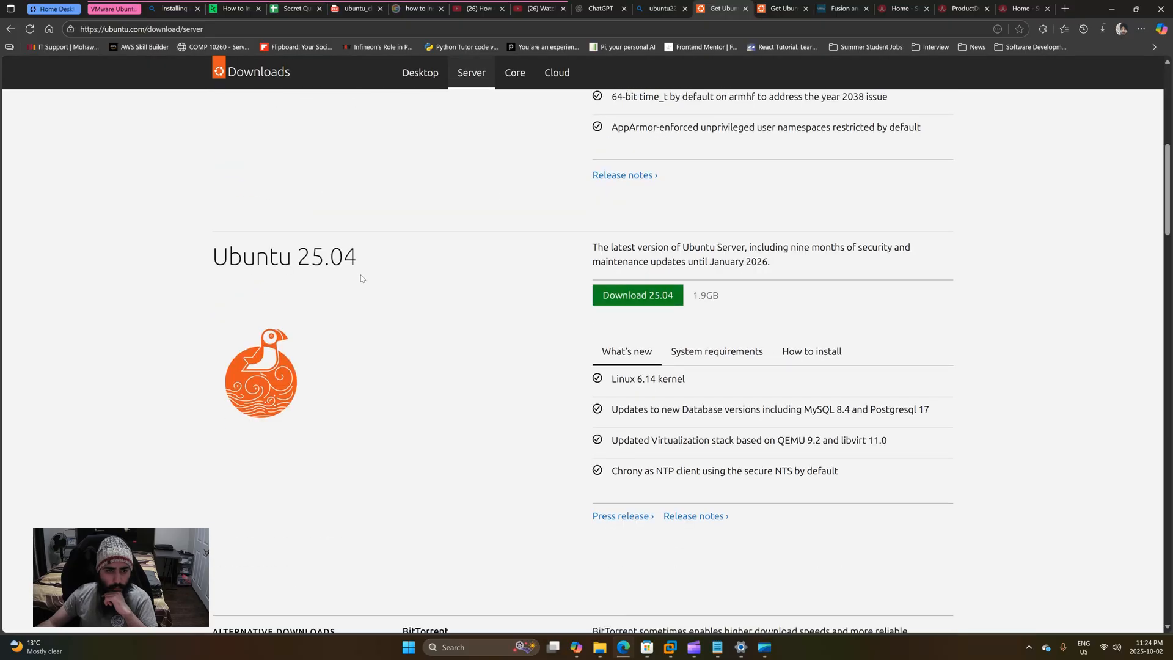
{"action": "scroll", "coordinate": [379, 300], "scroll_direction": "up", "scroll_amount": 5}
{"action": "scroll", "coordinate": [393, 312], "scroll_direction": "up", "scroll_amount": 7}
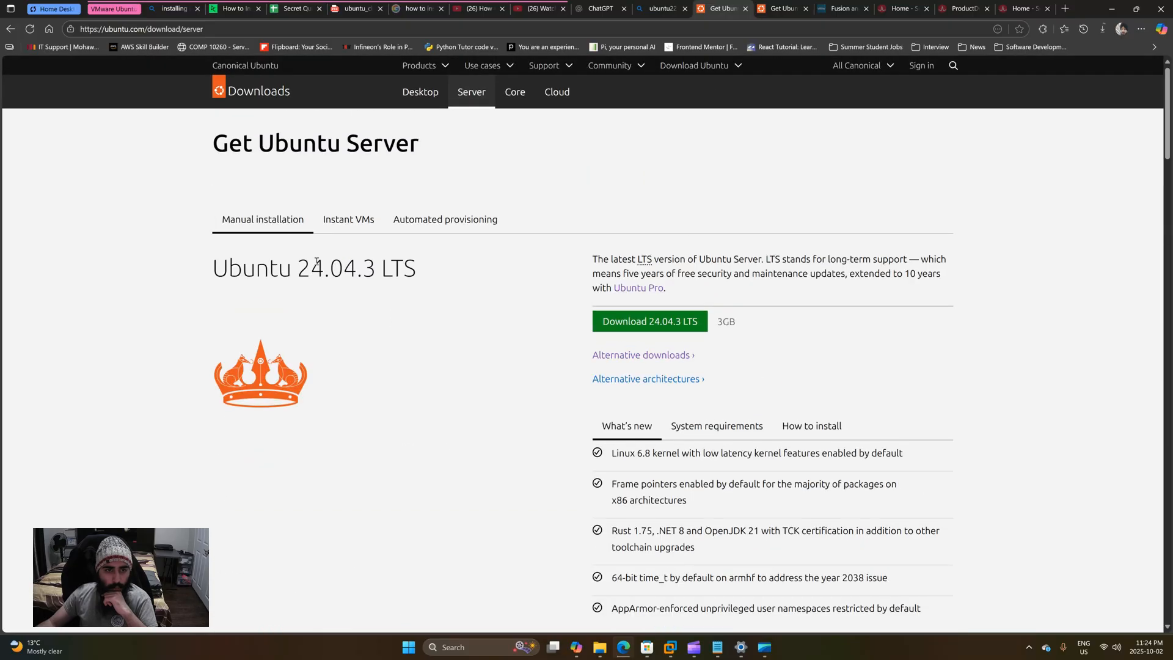
{"action": "scroll", "coordinate": [394, 291], "scroll_direction": "down", "scroll_amount": 3}
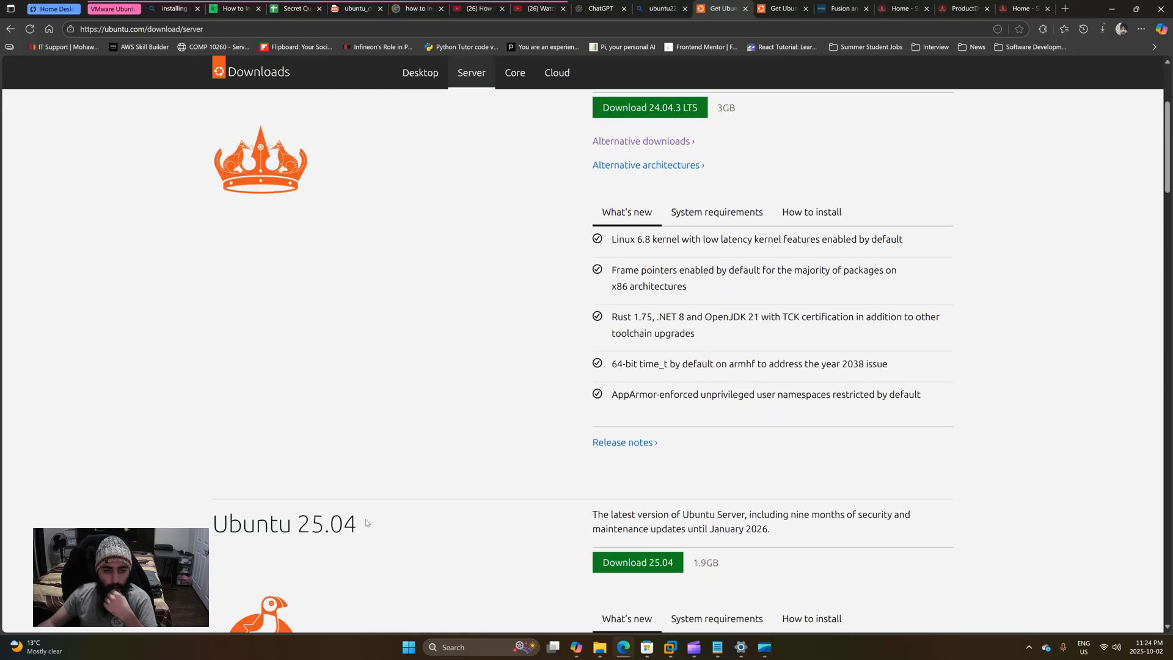
{"action": "scroll", "coordinate": [408, 426], "scroll_direction": "up", "scroll_amount": 3}
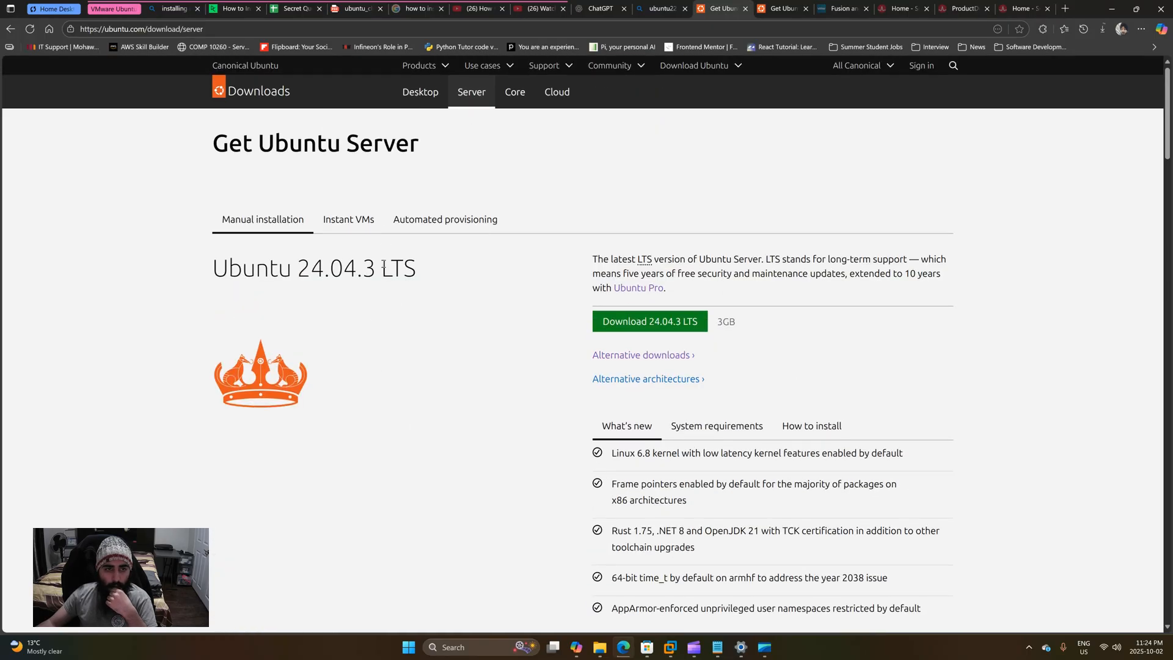
{"action": "left_click_drag", "start_coordinate": [387, 268], "coordinate": [420, 269]}
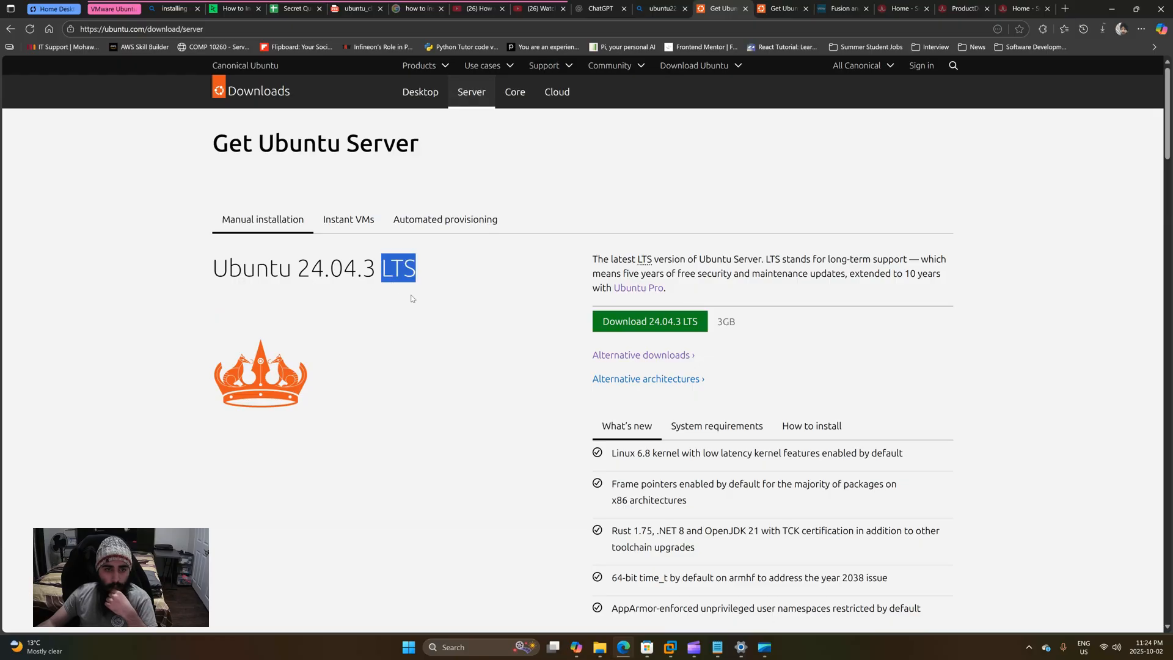
{"action": "left_click", "coordinate": [415, 300]}
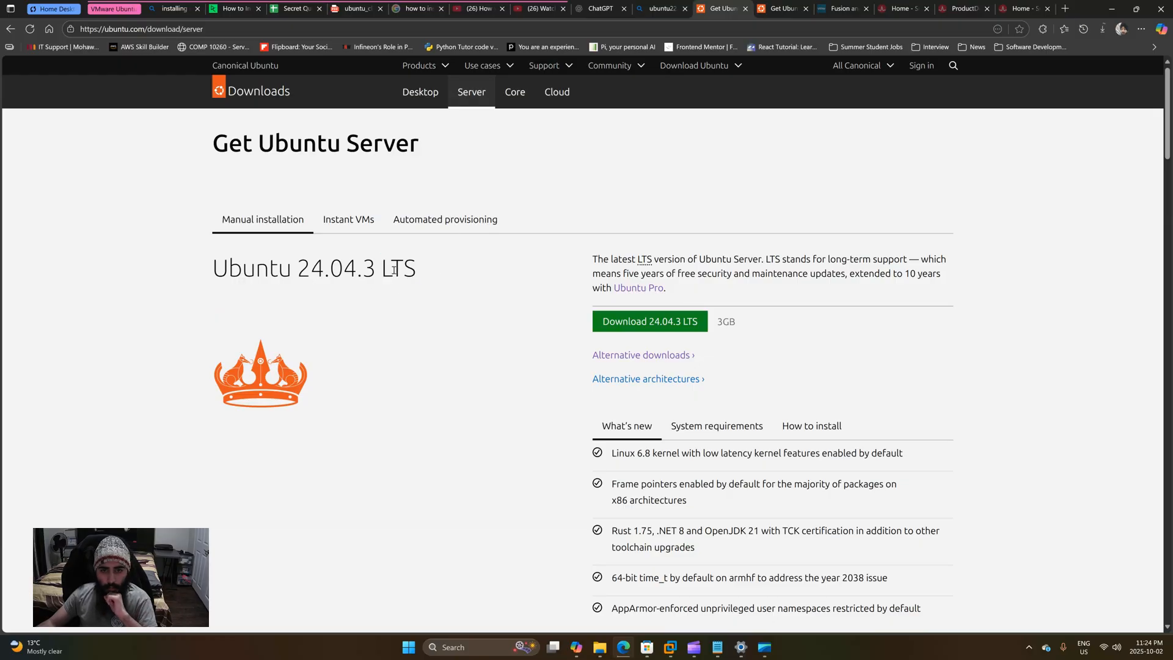
{"action": "left_click", "coordinate": [689, 324]}
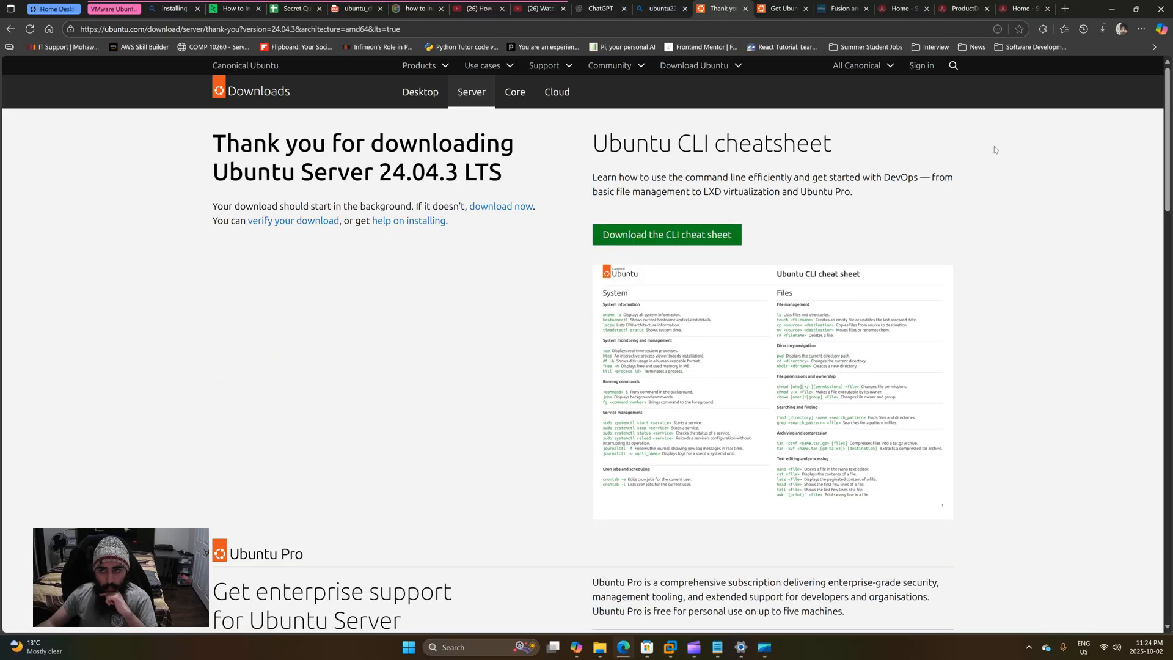
Step: Resume the ubuntu-24.04.3-live-server-amd64 ISO download, pause it briefly, resume it again and close the downloads list
{"action": "left_click", "coordinate": [1104, 31]}
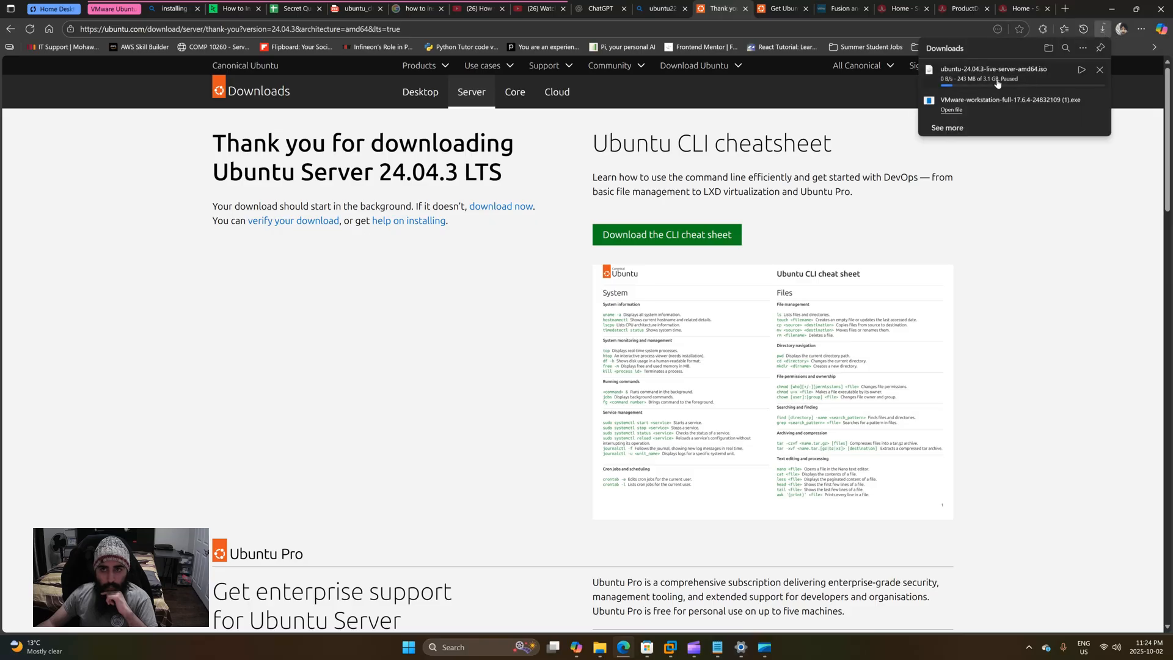
{"action": "left_click", "coordinate": [1079, 74]}
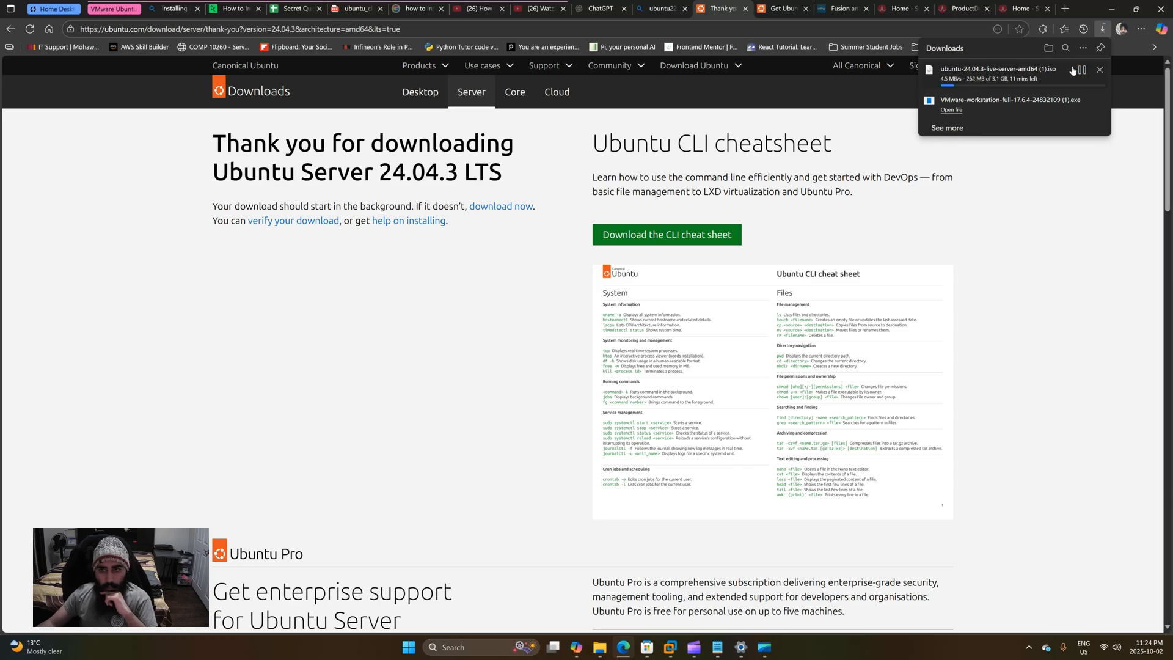
{"action": "left_click", "coordinate": [1081, 72]}
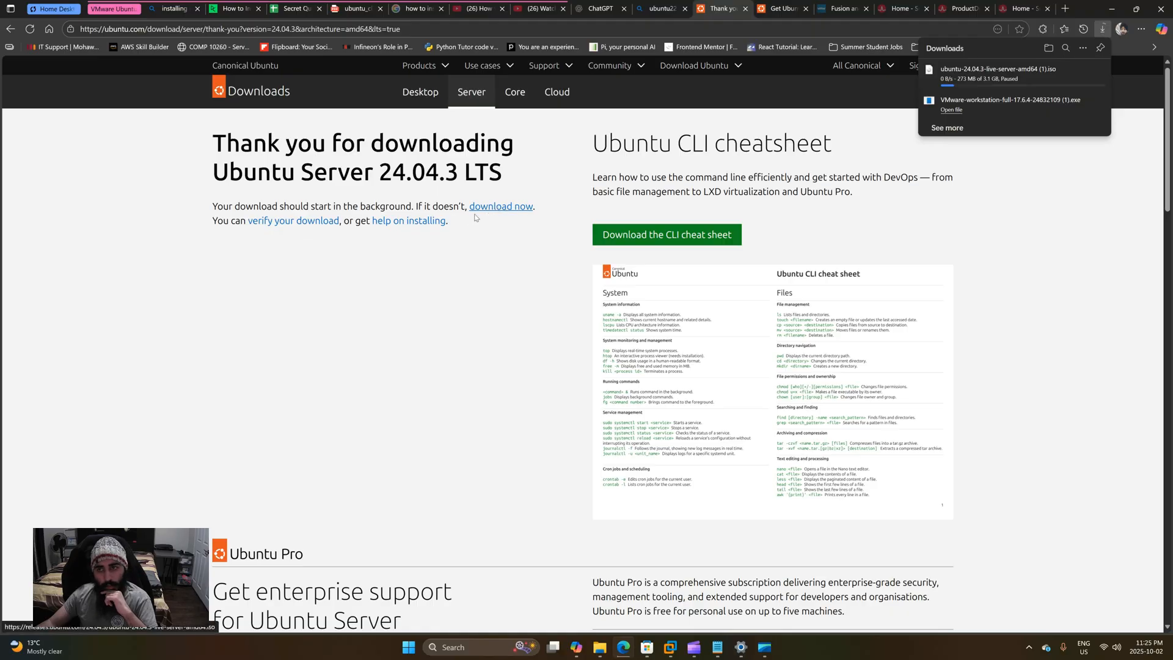
{"action": "left_click", "coordinate": [1082, 70]}
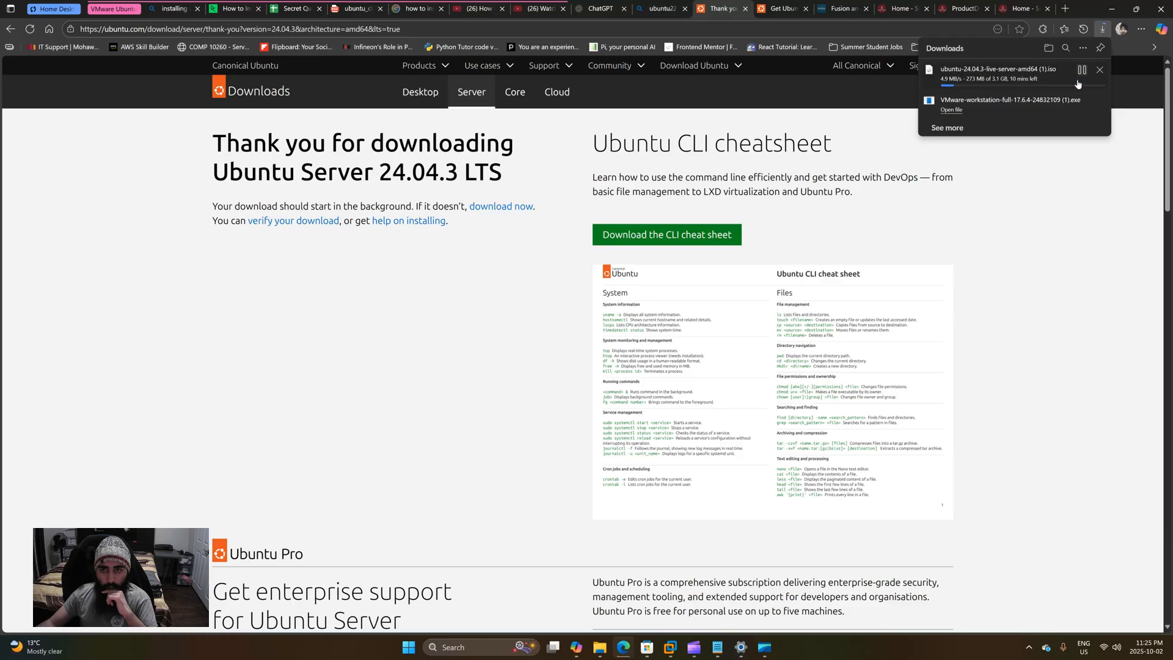
{"action": "left_click", "coordinate": [1083, 208]}
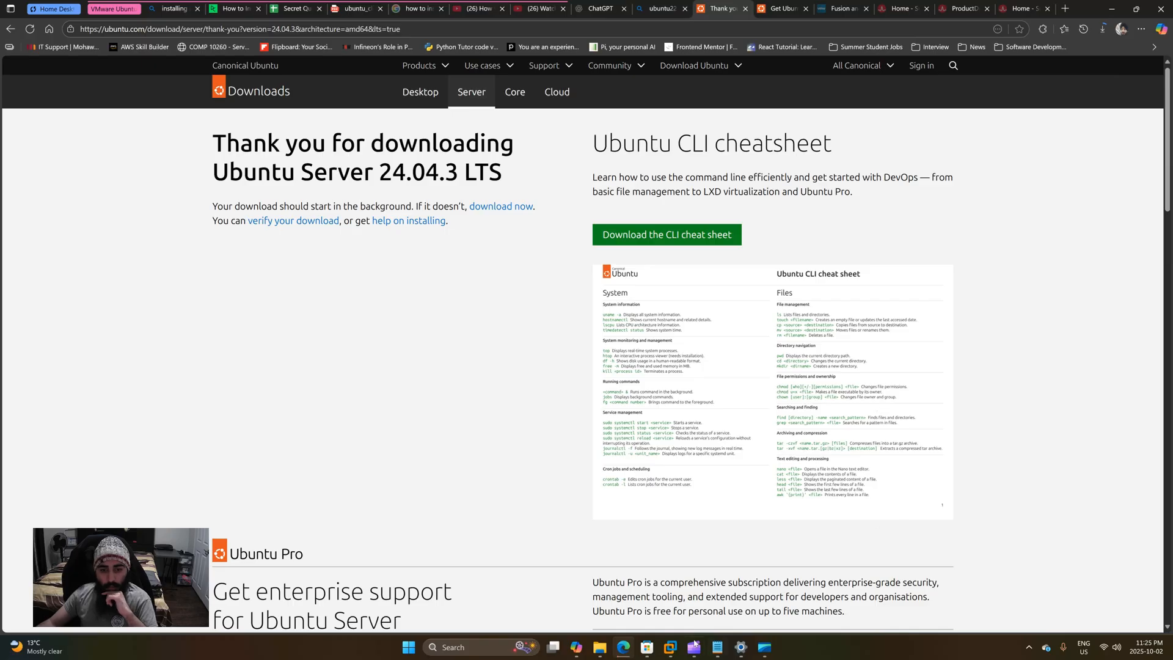
Step: Switch to the VMware Workstation home page and start a new virtual machine with the Typical (recommended) configuration
{"action": "mouse_move", "coordinate": [672, 654]}
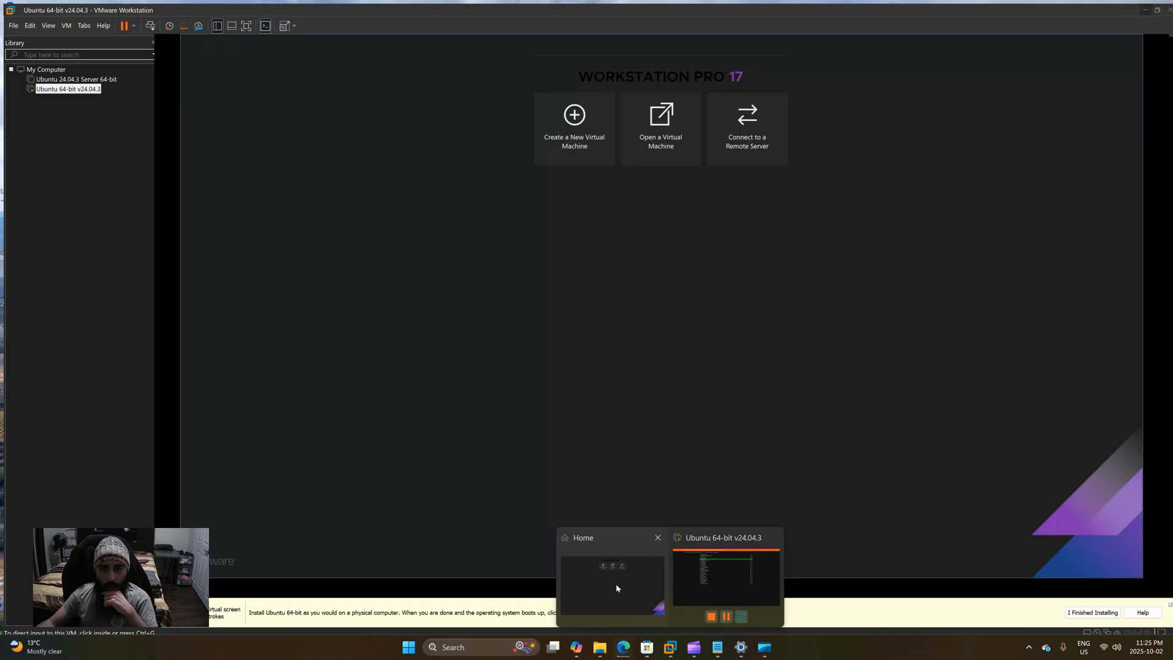
{"action": "left_click", "coordinate": [616, 587]}
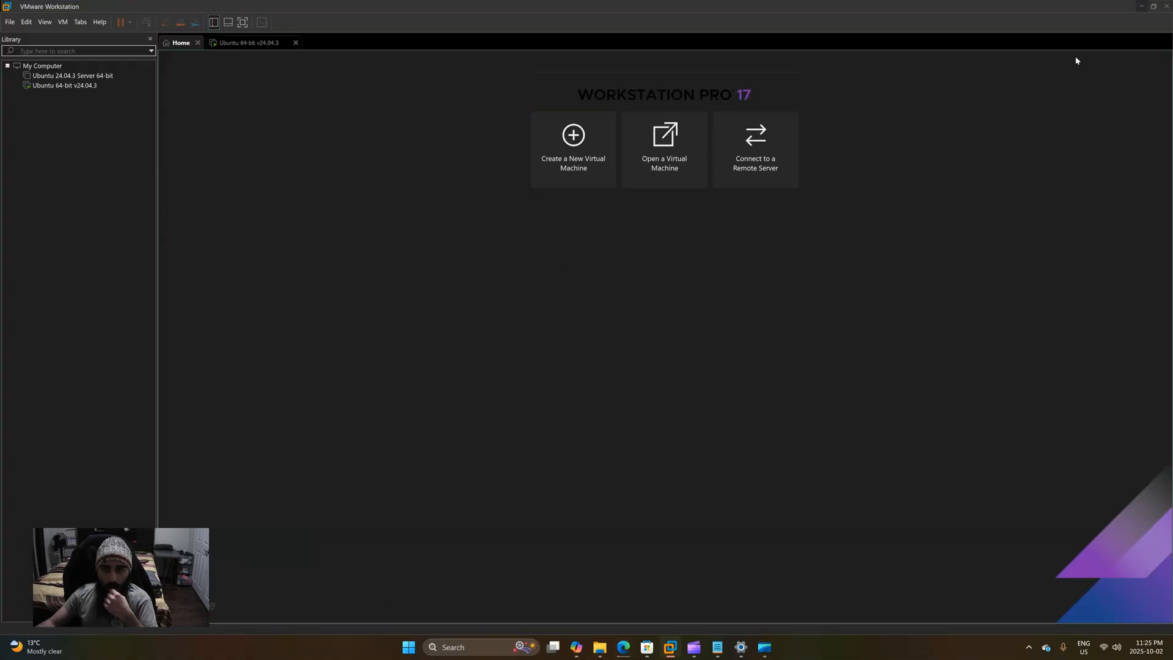
{"action": "left_click", "coordinate": [575, 145]}
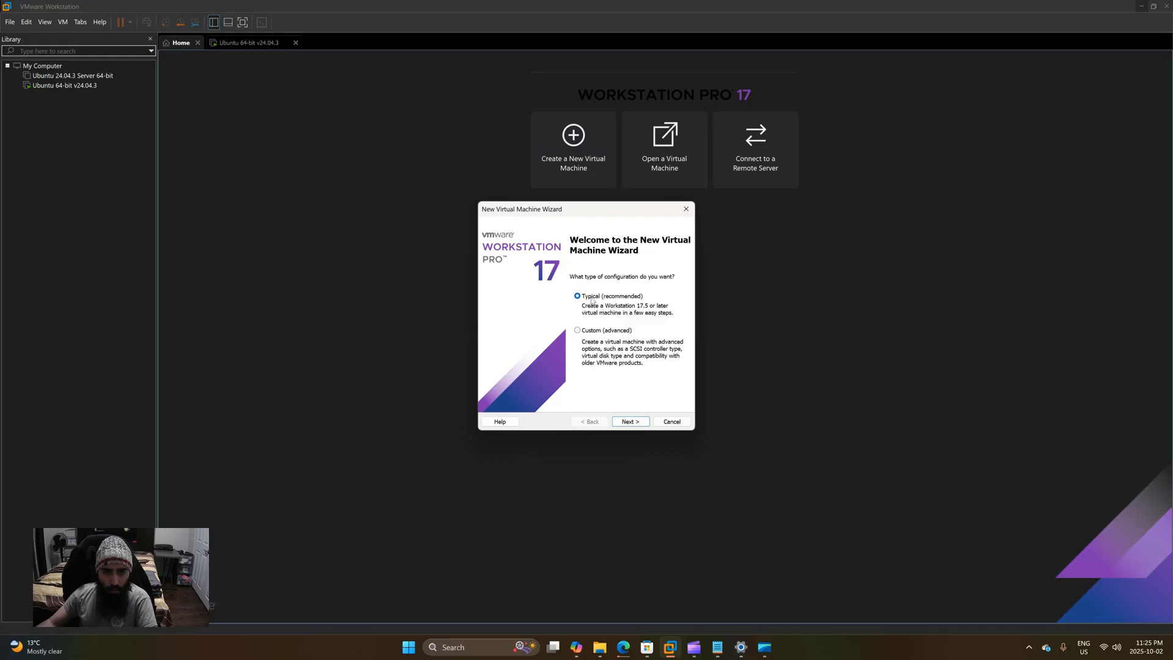
{"action": "left_click", "coordinate": [630, 422]}
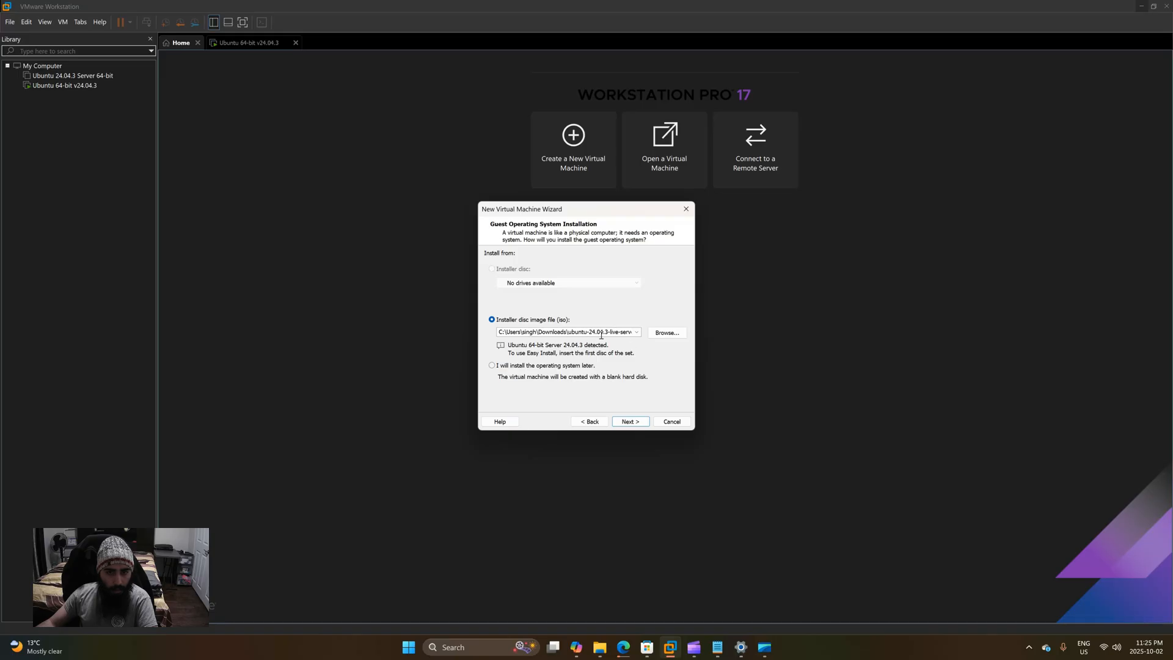
Step: Check the installer disc image path and open the file browser for choosing the ISO
{"action": "left_click", "coordinate": [636, 333]}
{"action": "left_click", "coordinate": [636, 333]}
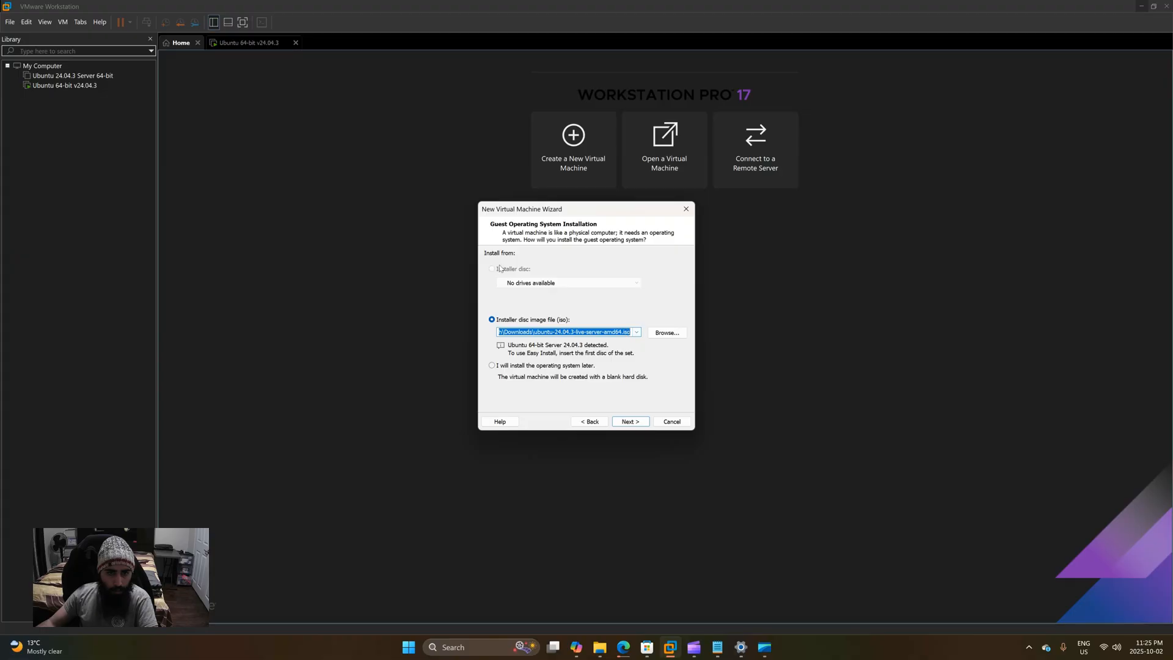
{"action": "left_click", "coordinate": [660, 332]}
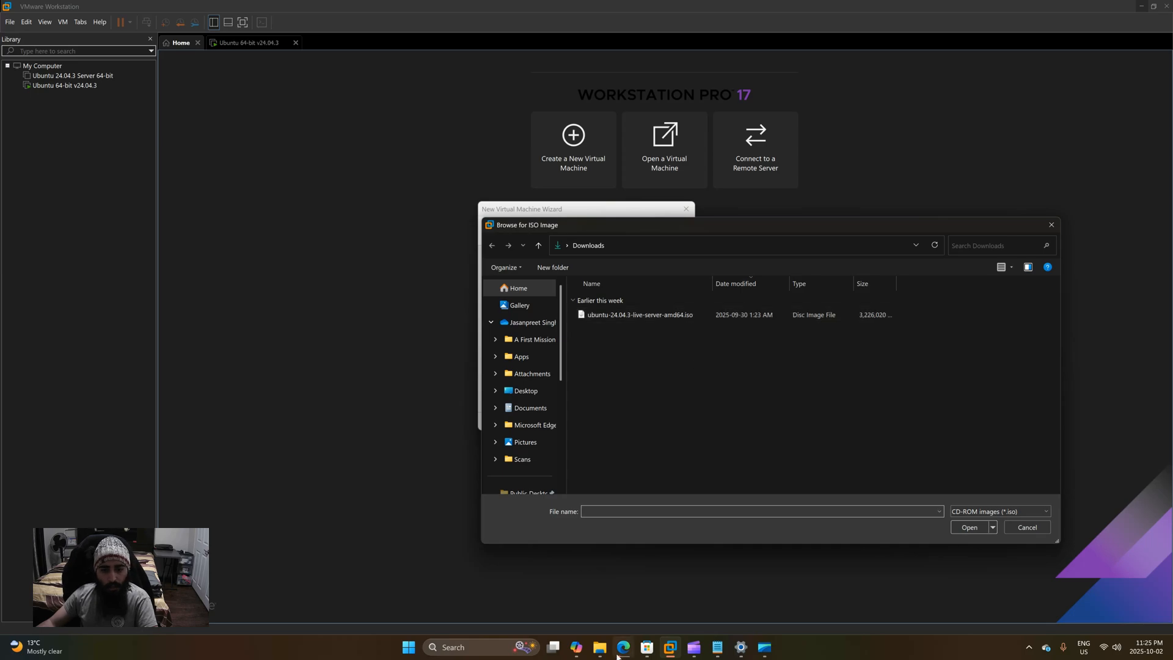
Step: Switch to the browser, cancel the running ubuntu-24.04.3-live-server-amd64 (1).iso download, and return to VMware Workstation
{"action": "mouse_move", "coordinate": [622, 653]}
{"action": "mouse_move", "coordinate": [646, 597]}
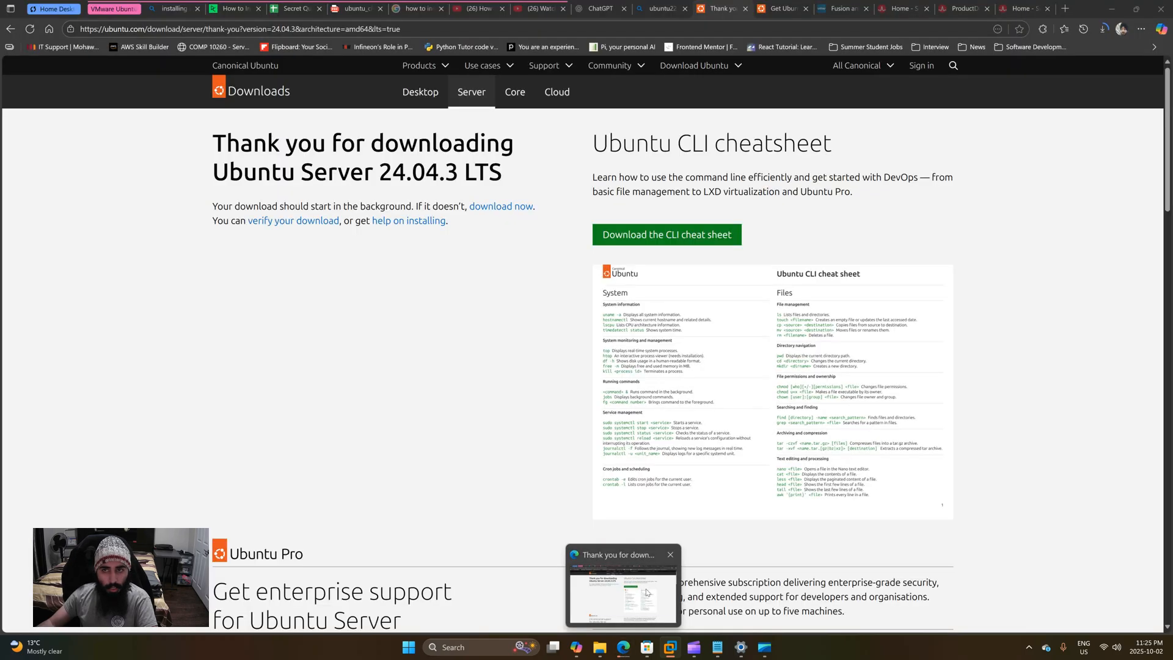
{"action": "left_click", "coordinate": [648, 597]}
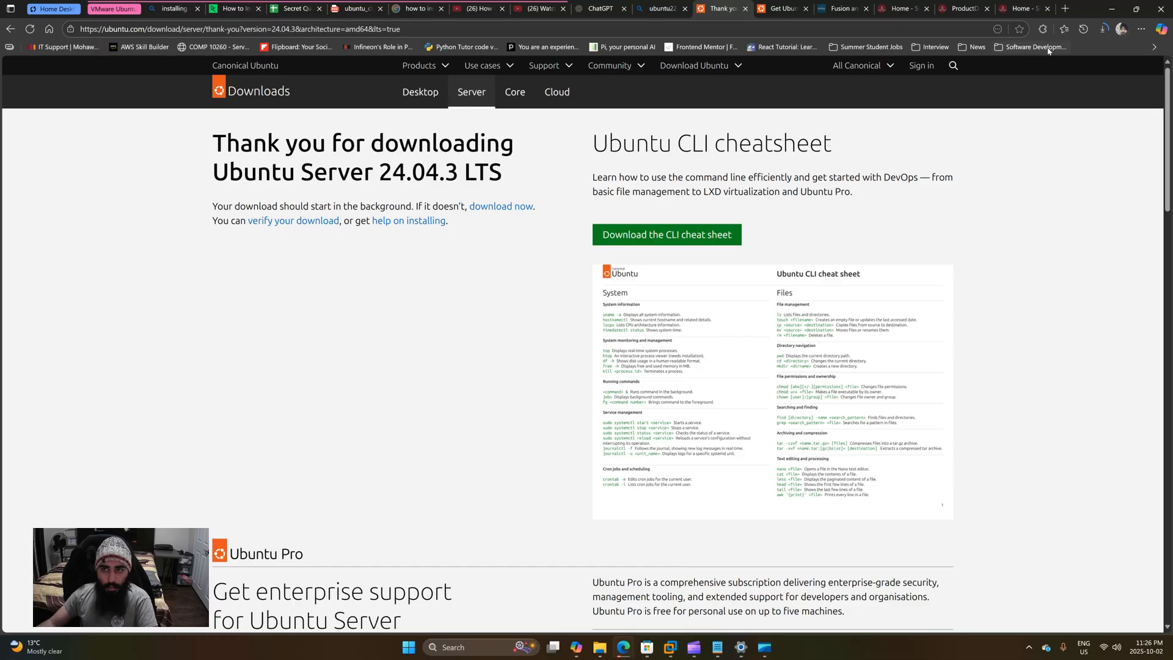
{"action": "left_click", "coordinate": [1104, 29]}
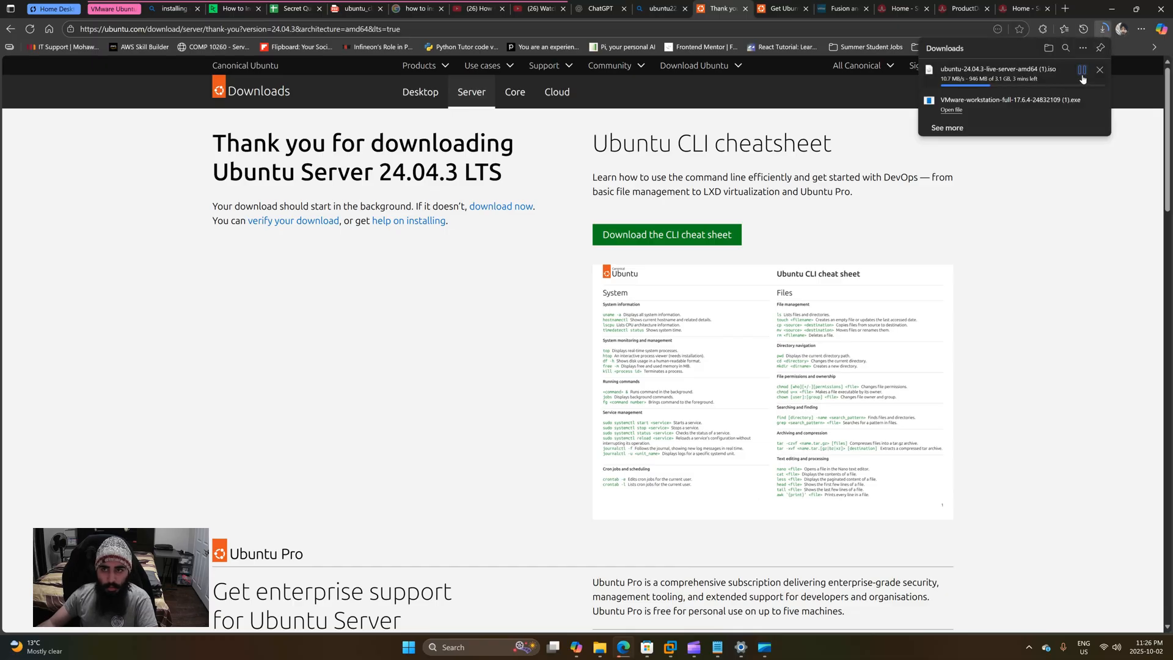
{"action": "left_click", "coordinate": [1103, 68]}
{"action": "key", "text": "alt+Tab"}
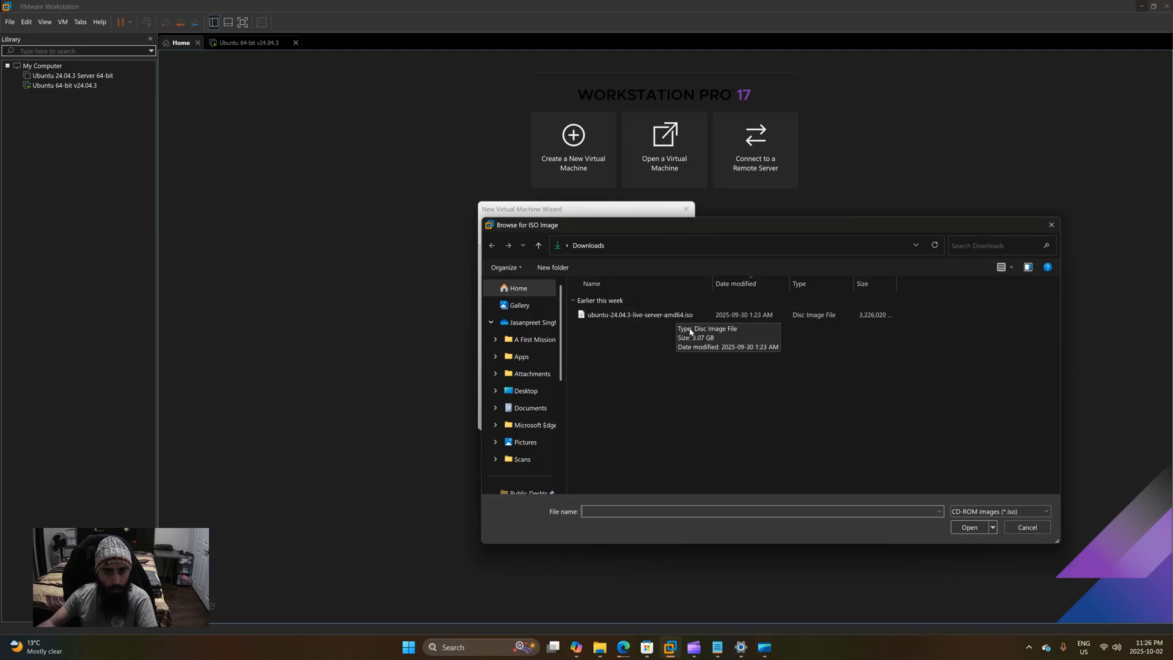
Step: Use ubuntu-24.04.3-live-server-amd64.iso from Downloads as the installer image and name the virtual machine "Ubuntu 64-bit version 24"
{"action": "double_click", "coordinate": [672, 316]}
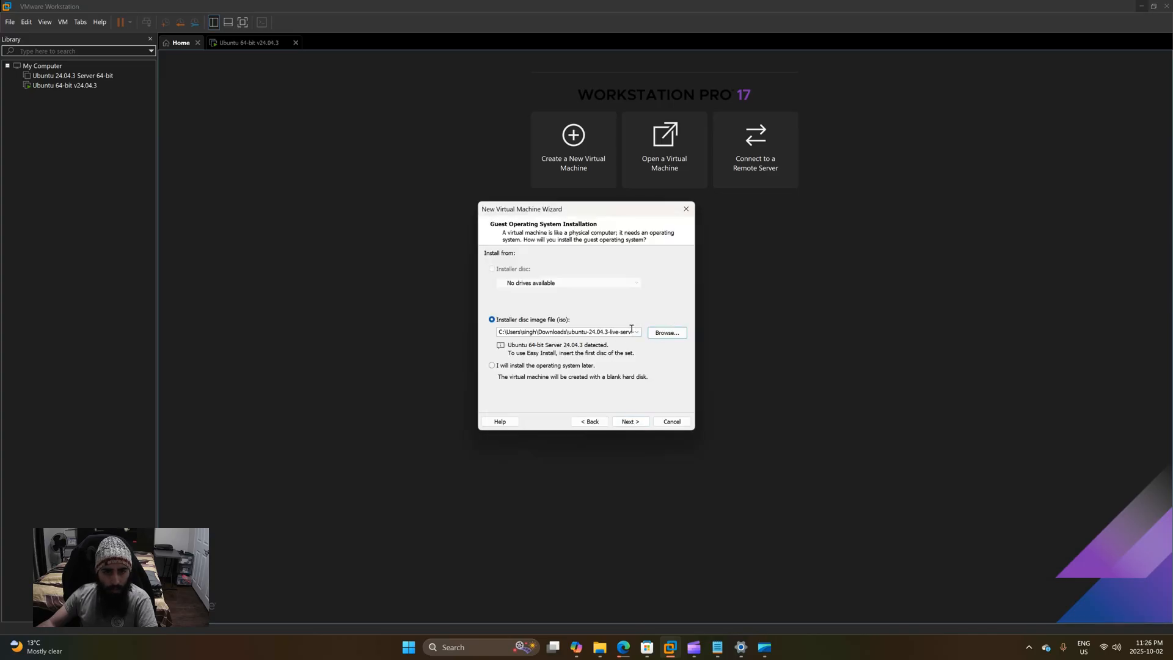
{"action": "left_click", "coordinate": [630, 422]}
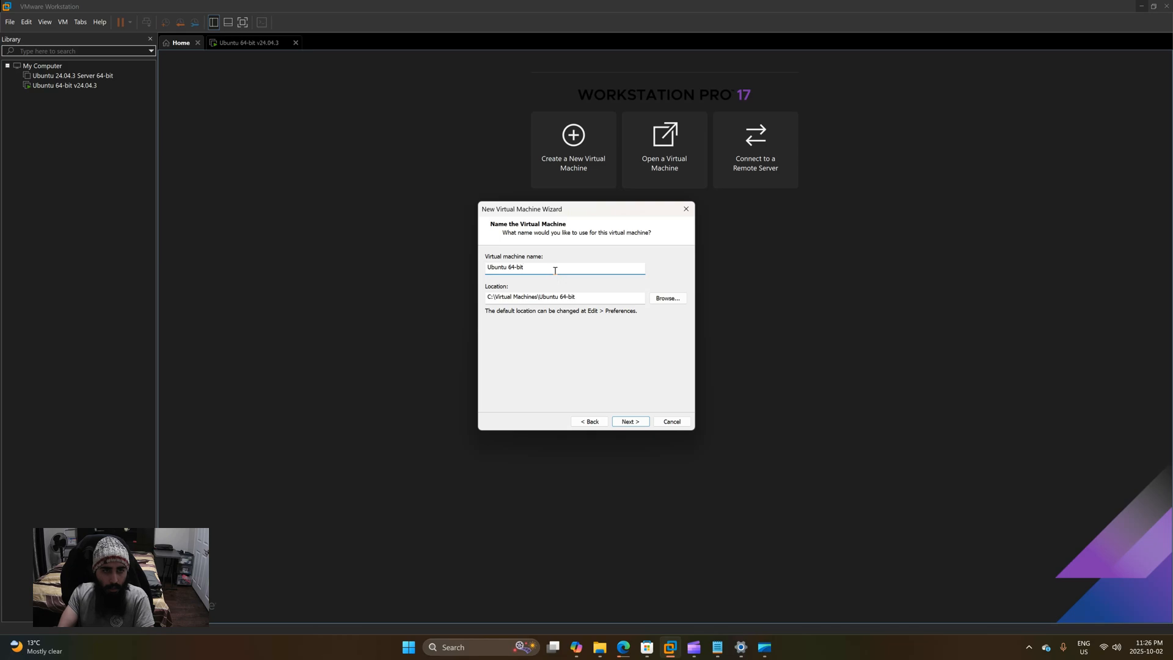
{"action": "type", "text": "on"}
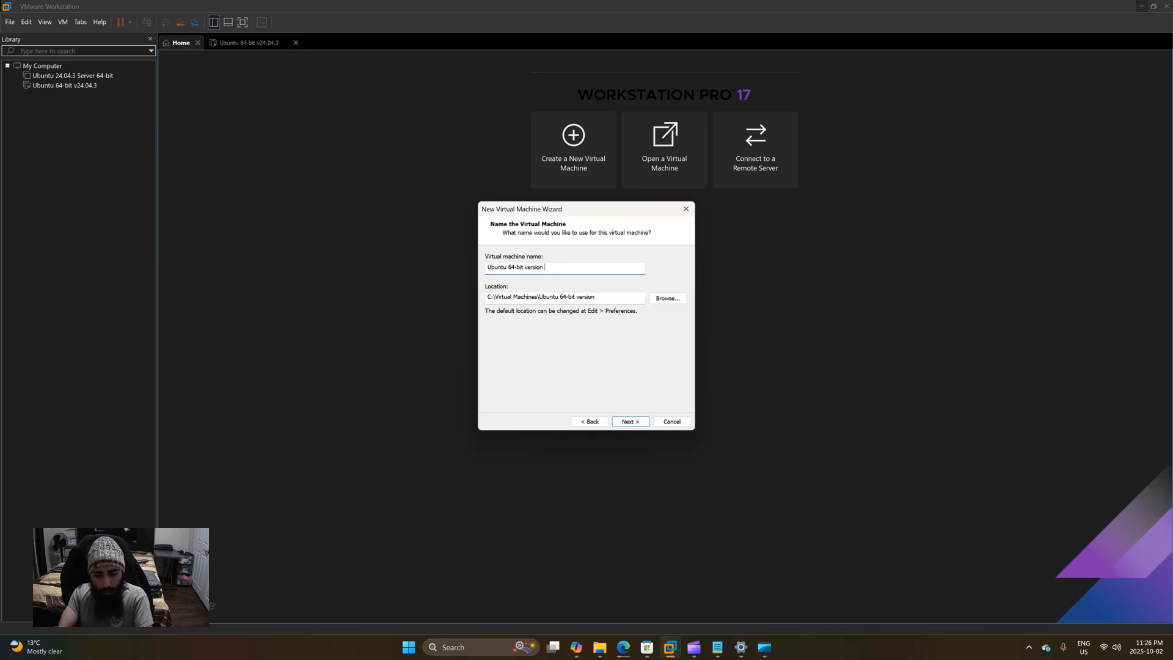
{"action": "type", "text": " 24"}
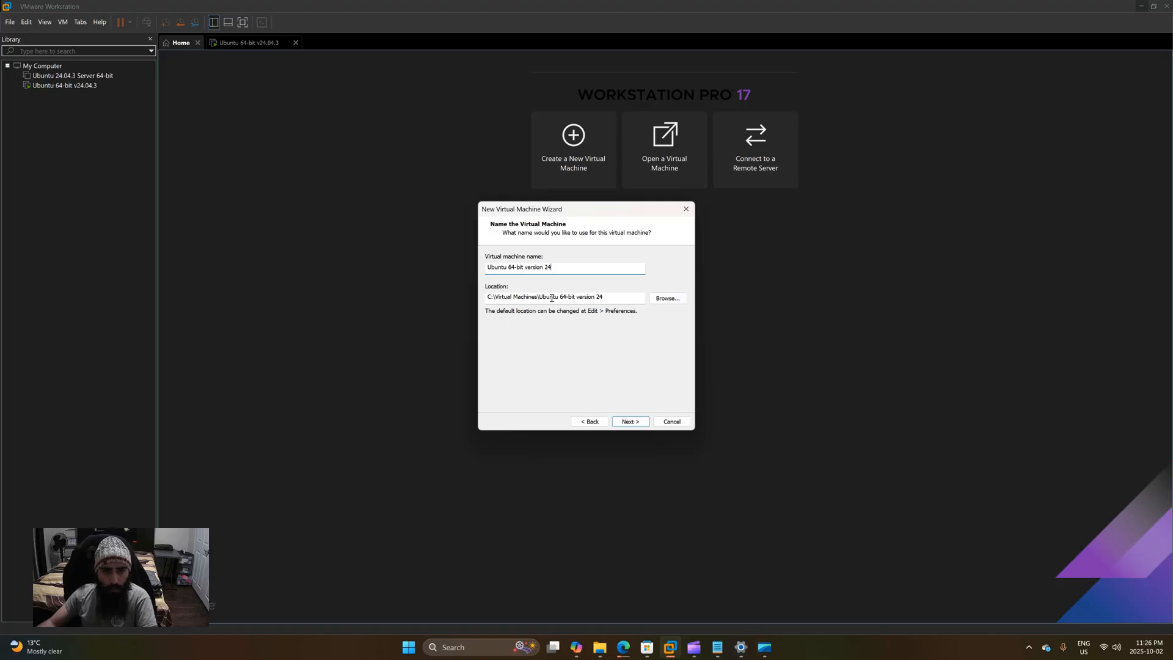
Step: Inspect the location folders on Local Disk (C:), cancel the folder selection and proceed to the disk capacity settings
{"action": "left_click", "coordinate": [669, 299]}
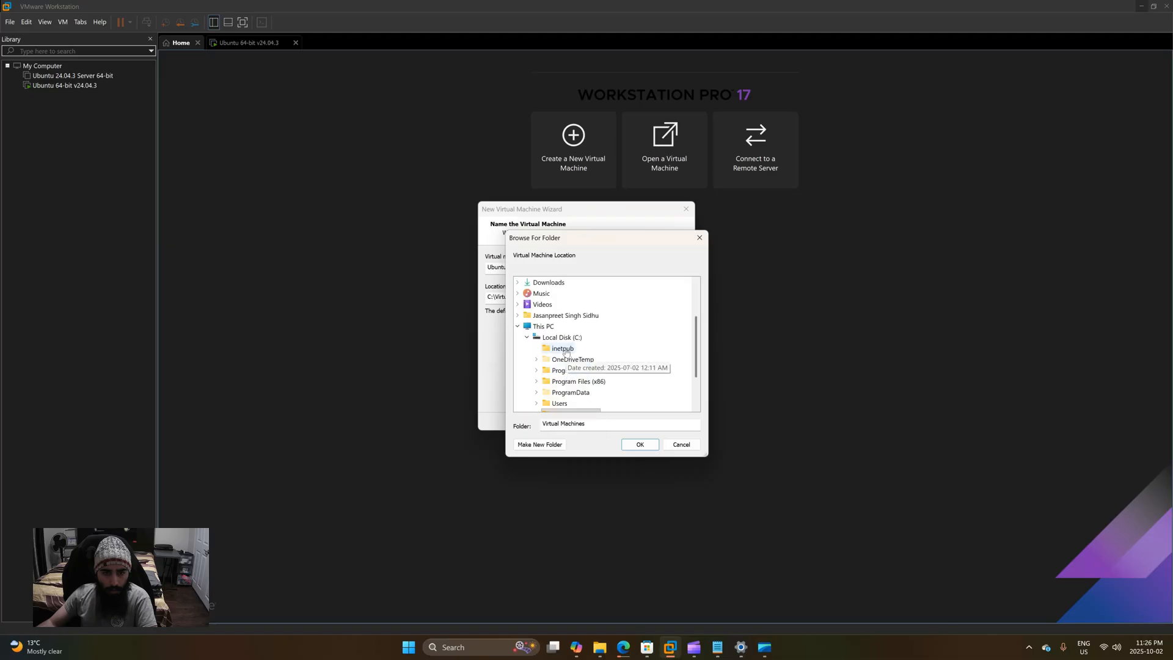
{"action": "scroll", "coordinate": [567, 367], "scroll_direction": "down", "scroll_amount": 1}
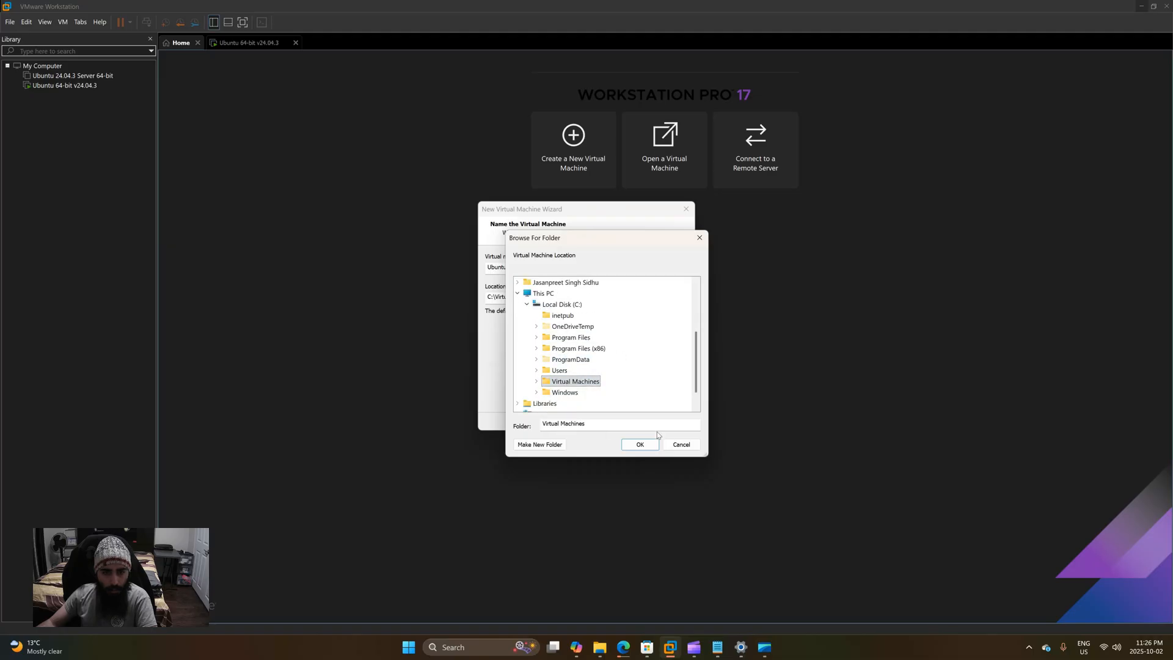
{"action": "left_click", "coordinate": [681, 445]}
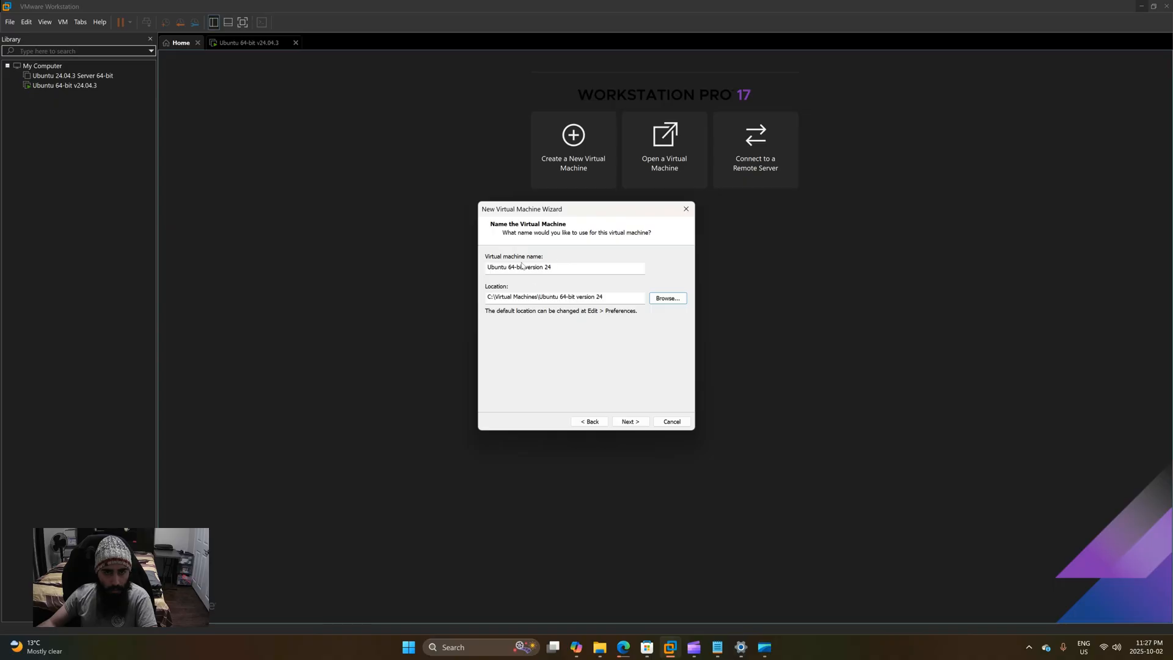
{"action": "left_click", "coordinate": [631, 421]}
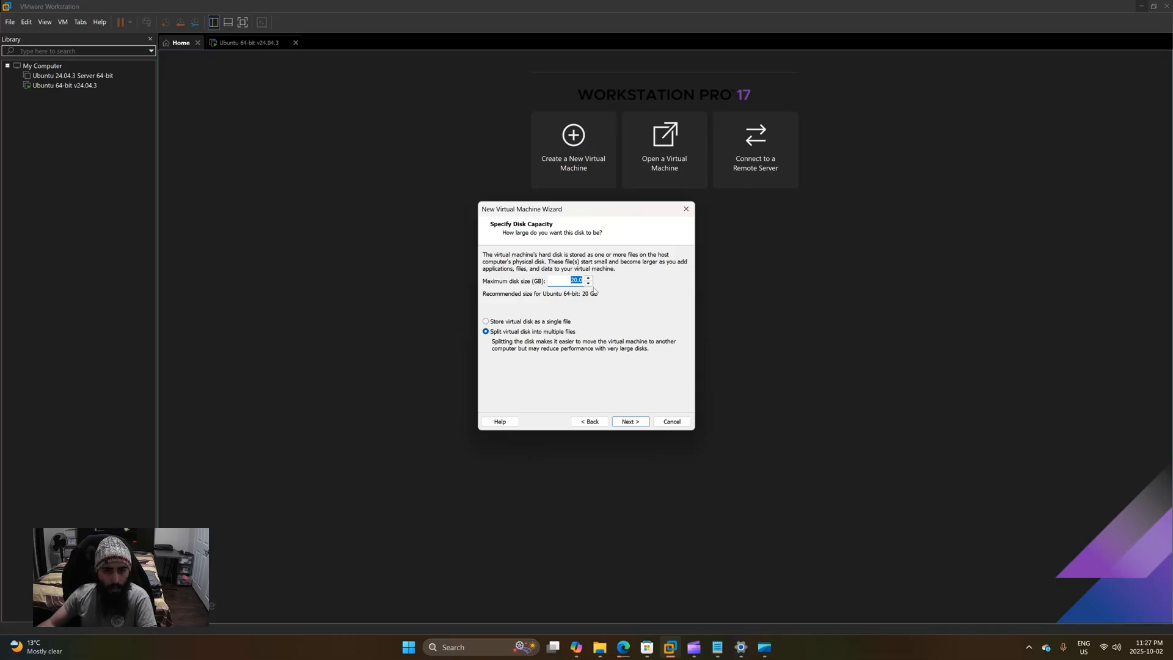
Step: Check the free hard drive space in the Ubuntu 24.04.3 LTS system requirements in the browser, then return to the disk capacity settings
{"action": "left_click", "coordinate": [575, 281]}
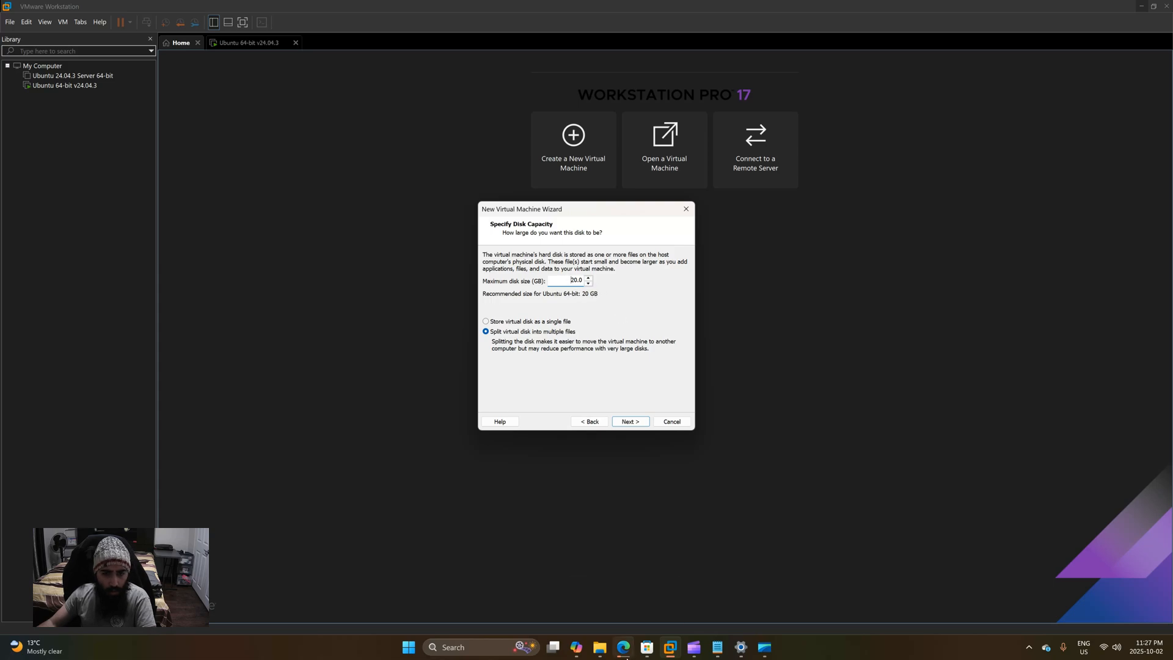
{"action": "mouse_move", "coordinate": [623, 647]}
{"action": "left_click", "coordinate": [640, 596]}
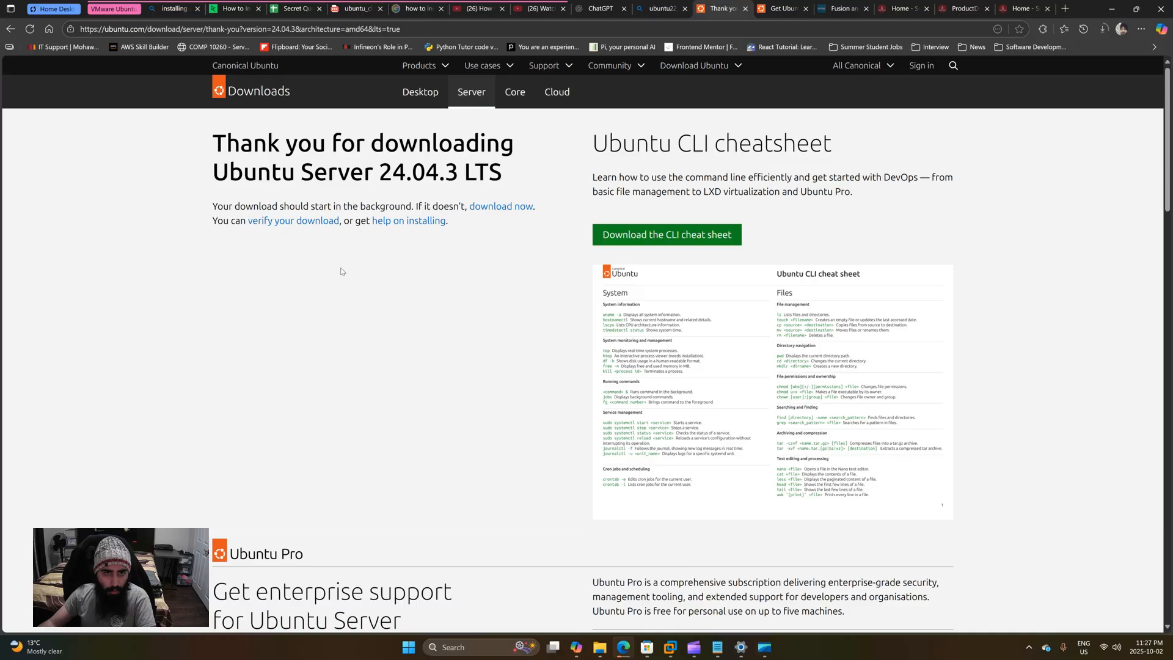
{"action": "left_click", "coordinate": [9, 29]}
{"action": "left_click", "coordinate": [733, 420]}
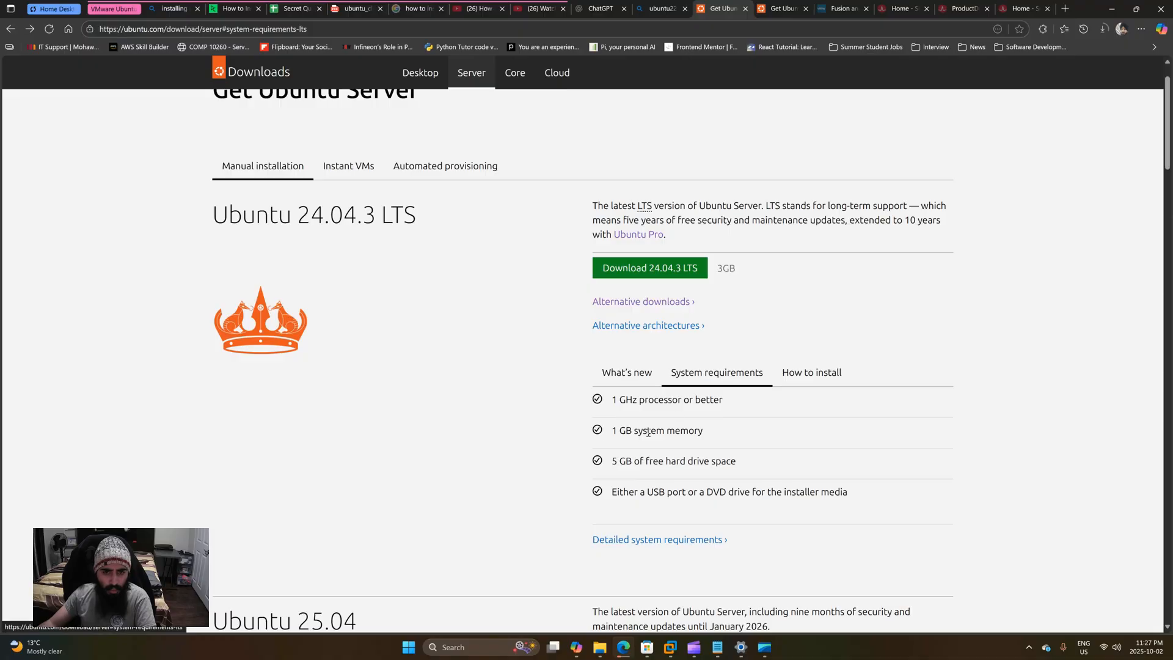
{"action": "left_click_drag", "start_coordinate": [614, 462], "coordinate": [728, 464]}
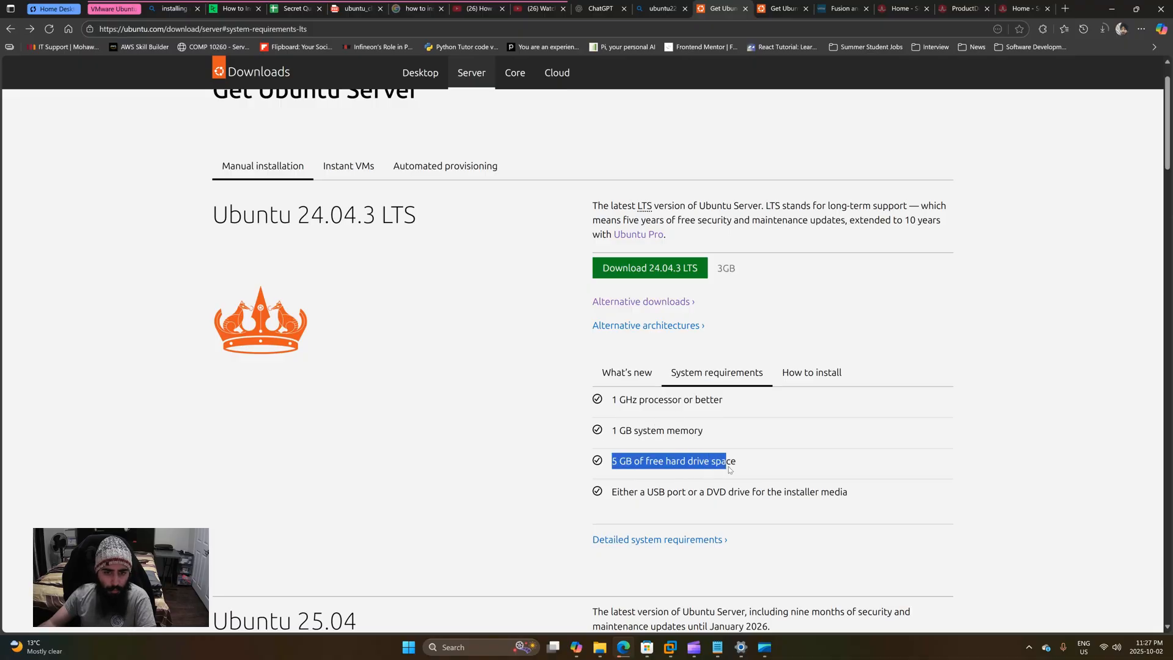
{"action": "left_click", "coordinate": [745, 469]}
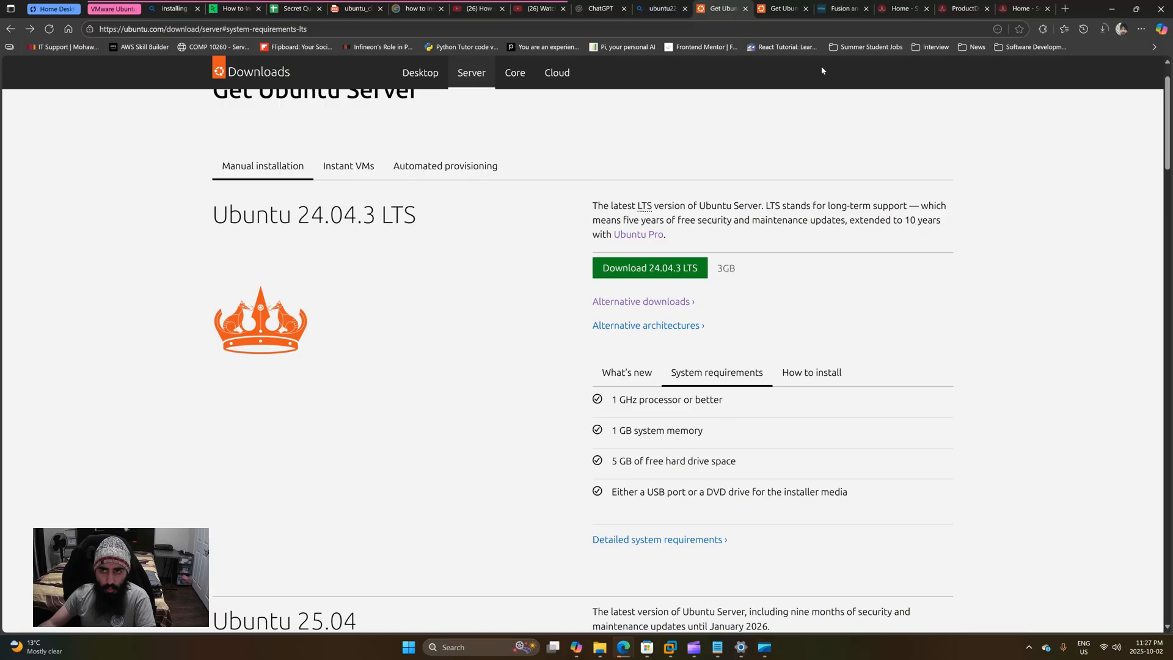
{"action": "left_click", "coordinate": [1112, 8]}
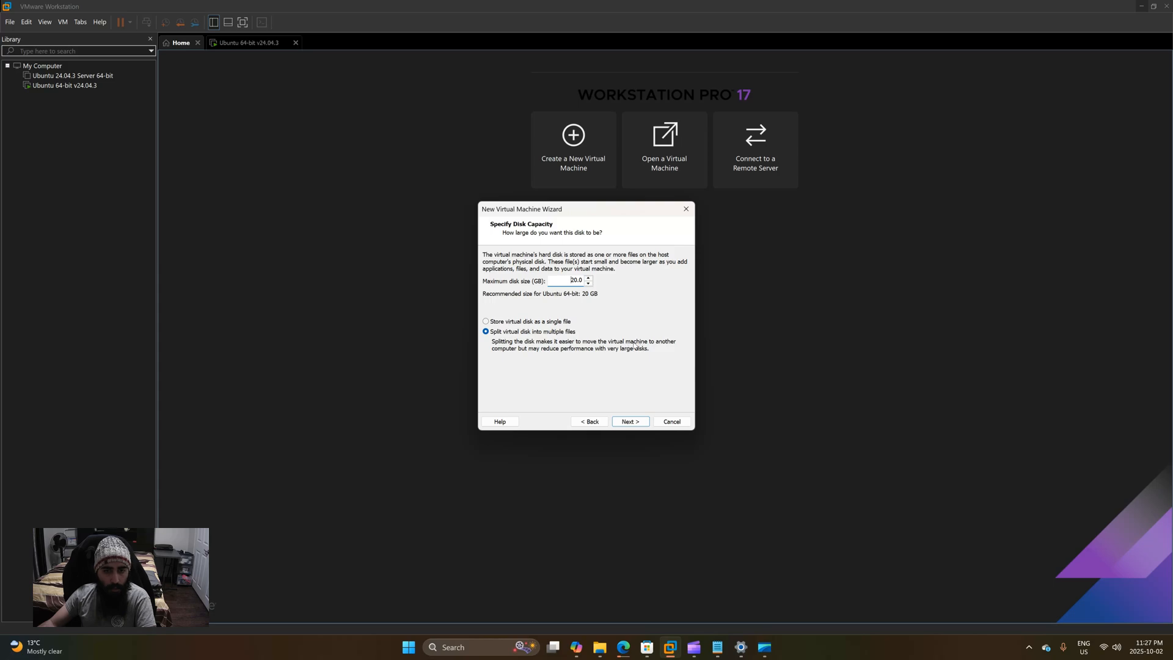
Step: Store the virtual disk as a single file and open the hardware customization from the virtual machine summary
{"action": "left_click", "coordinate": [486, 323]}
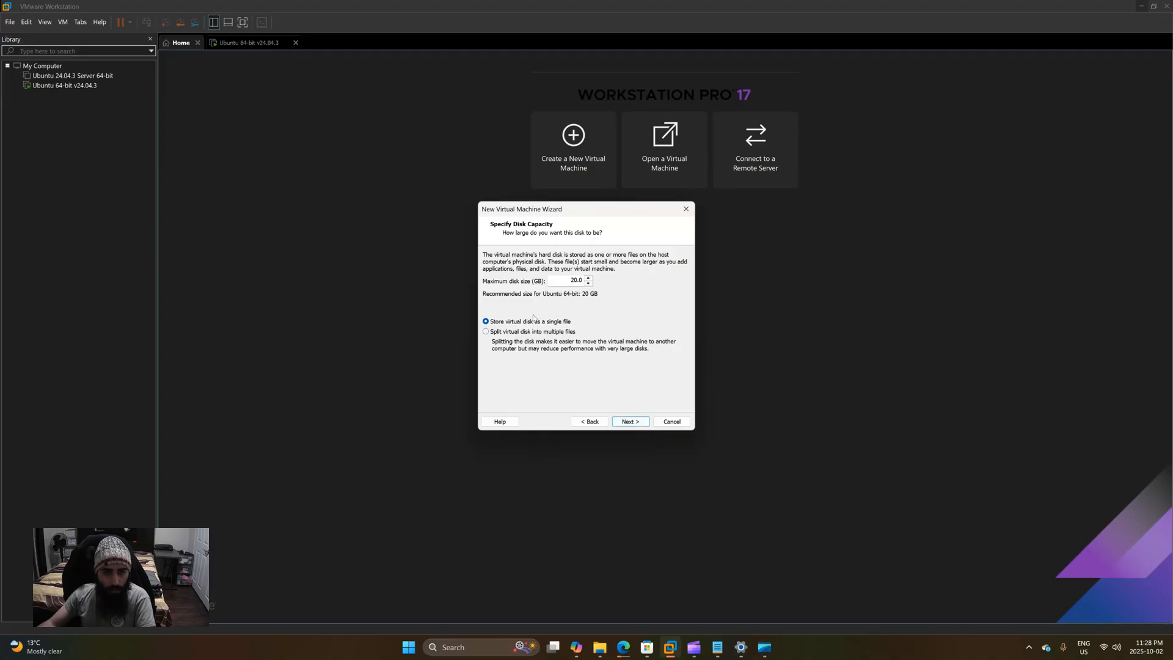
{"action": "left_click", "coordinate": [637, 424]}
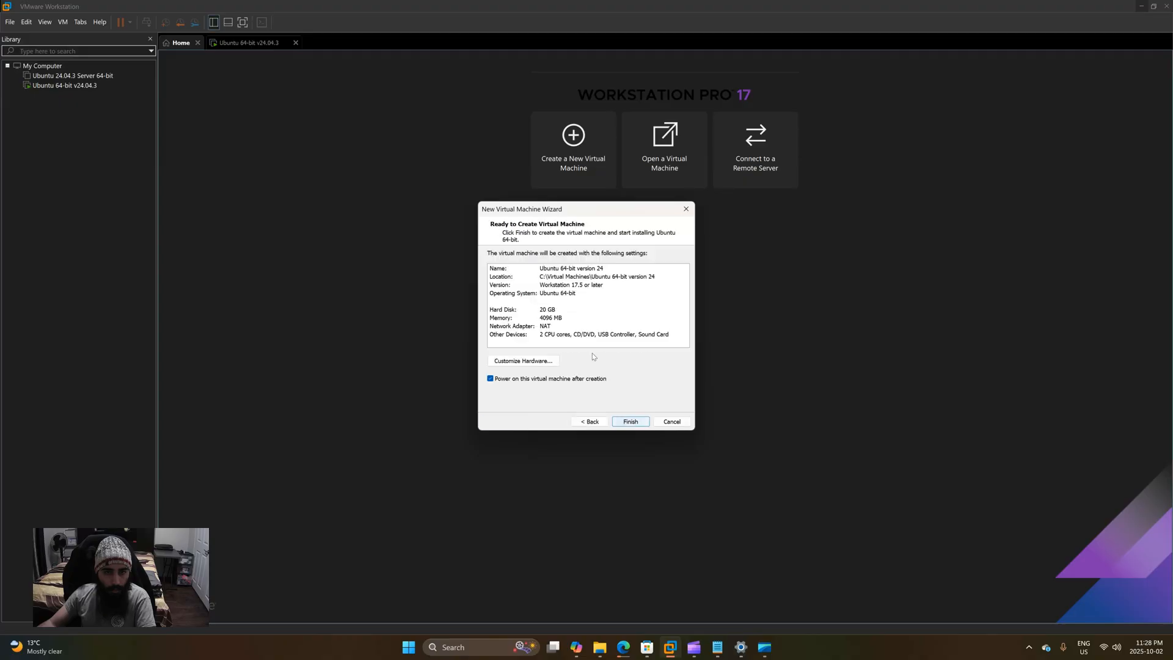
{"action": "left_click", "coordinate": [533, 362]}
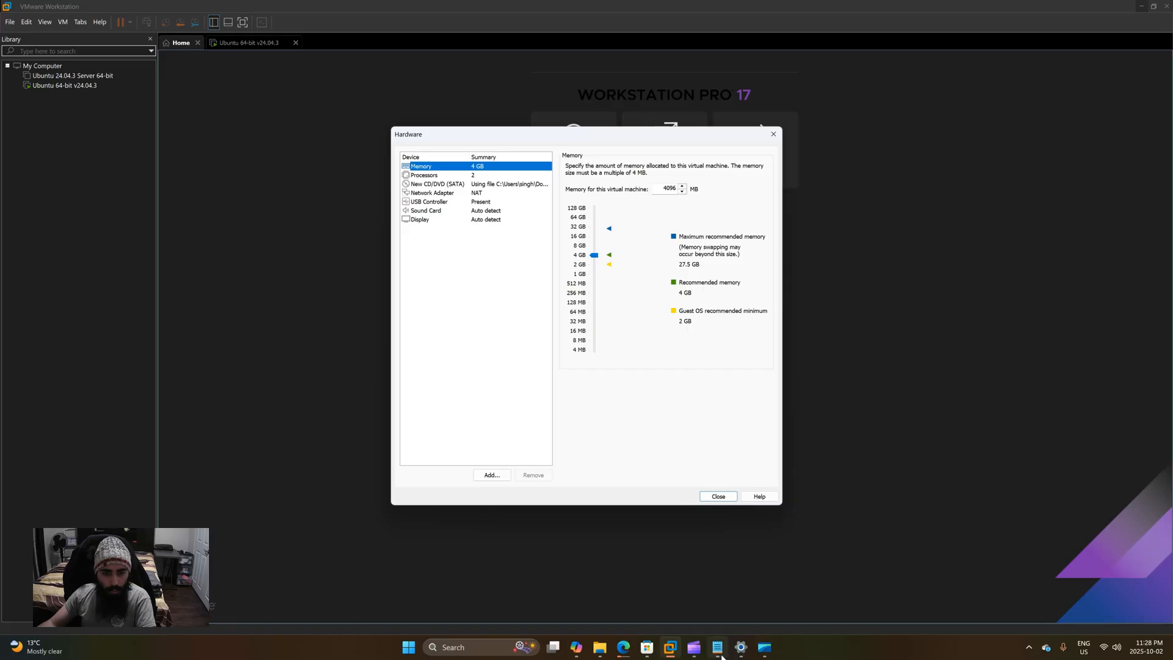
Step: Check the system memory listed in the Ubuntu 24.04.3 LTS requirements in the browser and return to the hardware settings
{"action": "mouse_move", "coordinate": [624, 647]}
{"action": "left_click", "coordinate": [627, 621]}
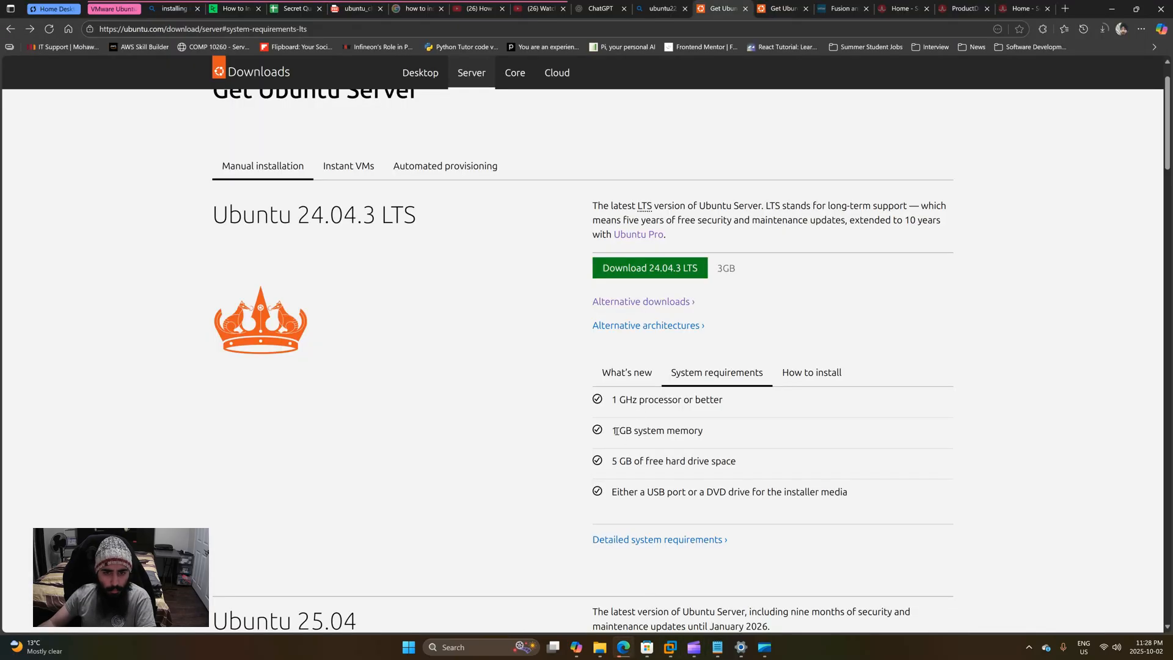
{"action": "left_click_drag", "start_coordinate": [615, 431], "coordinate": [657, 431]}
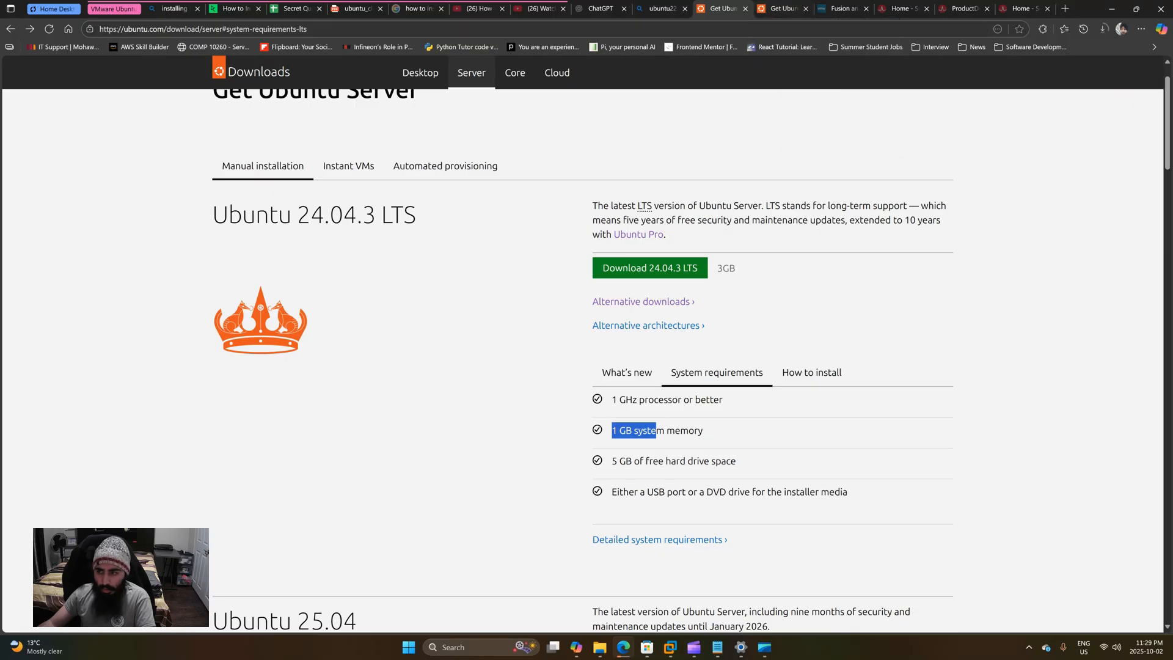
{"action": "key", "text": "super+c"}
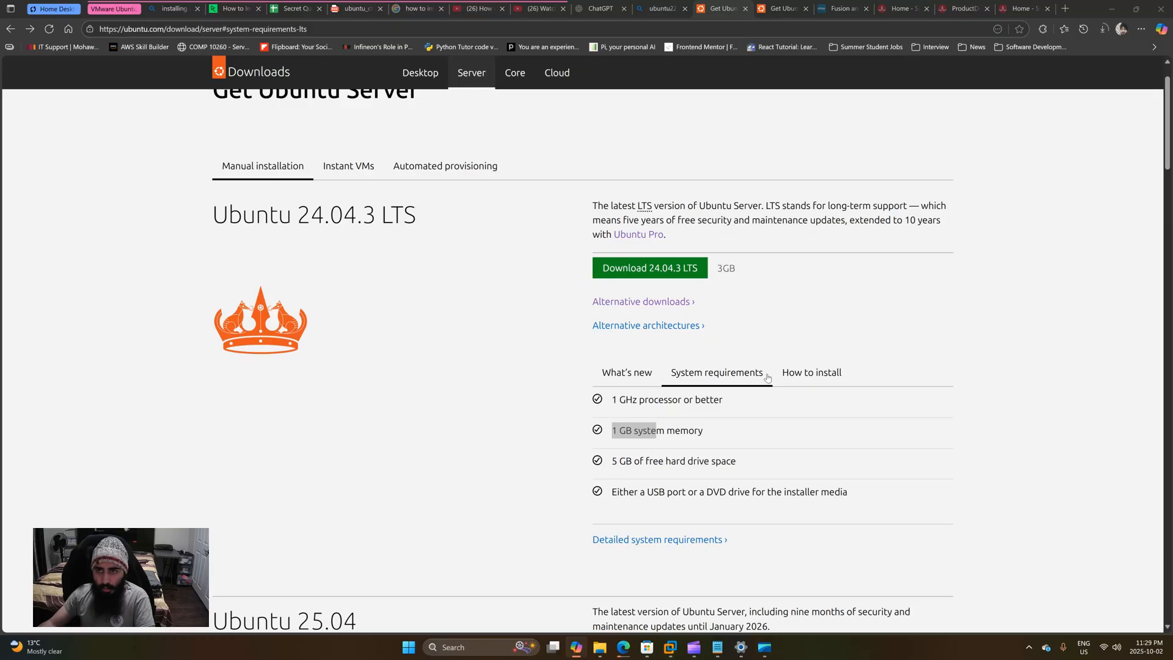
{"action": "left_click", "coordinate": [1110, 11]}
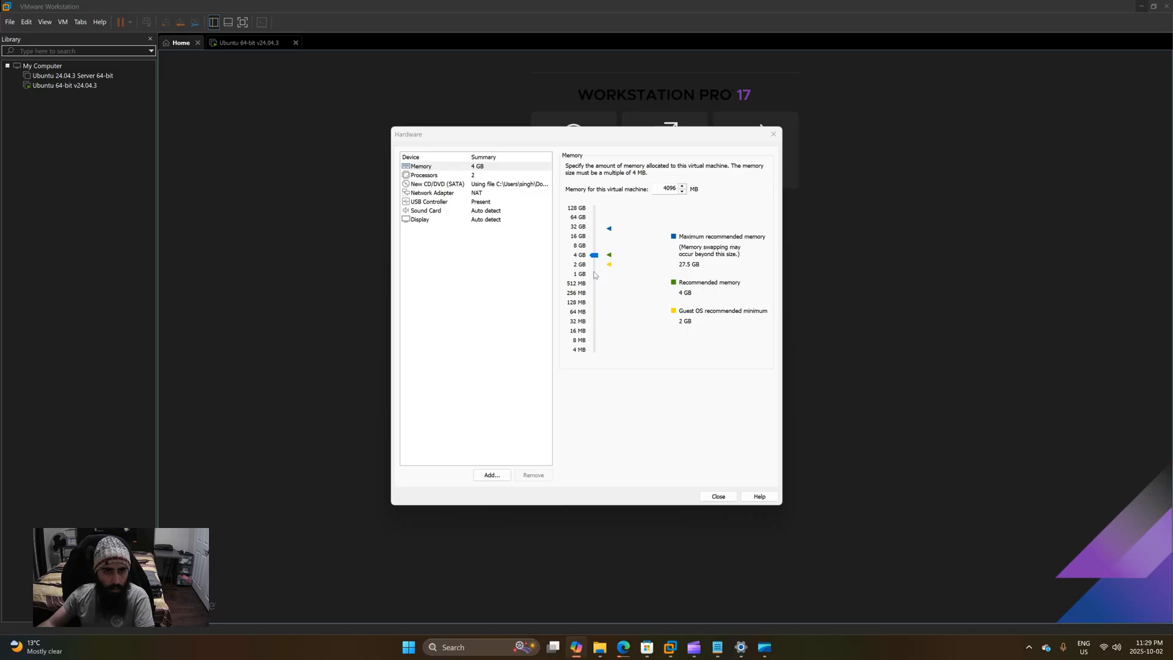
Step: Review the Processors and New CD/DVD (SATA) settings, then close the hardware settings
{"action": "left_click", "coordinate": [475, 177]}
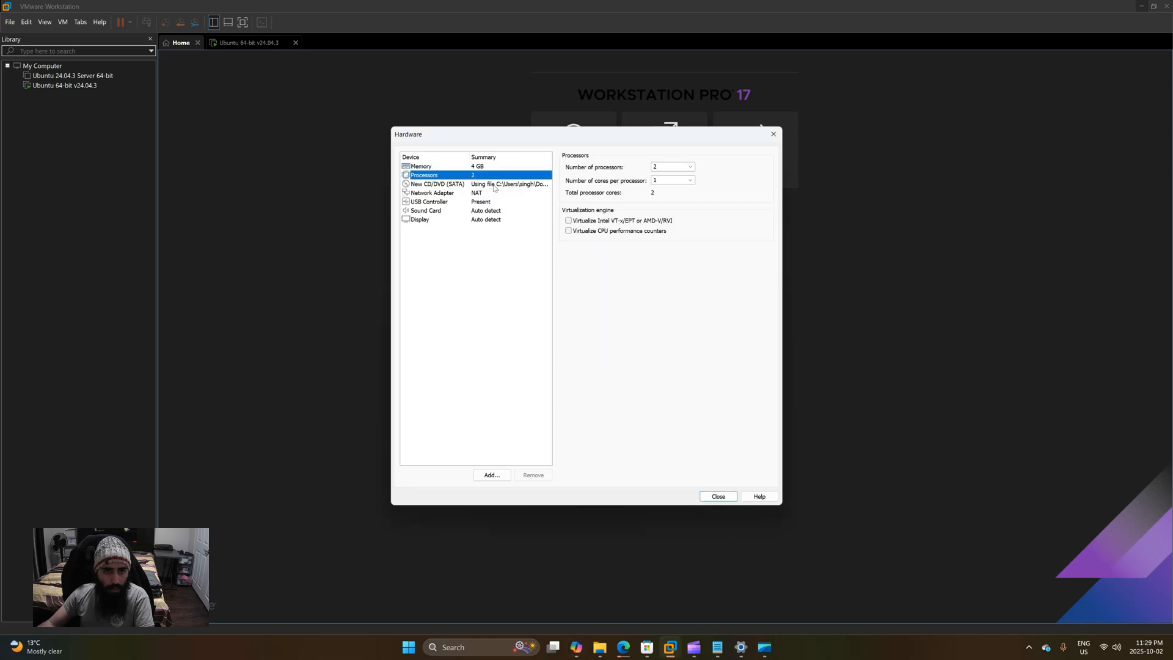
{"action": "left_click", "coordinate": [495, 185]}
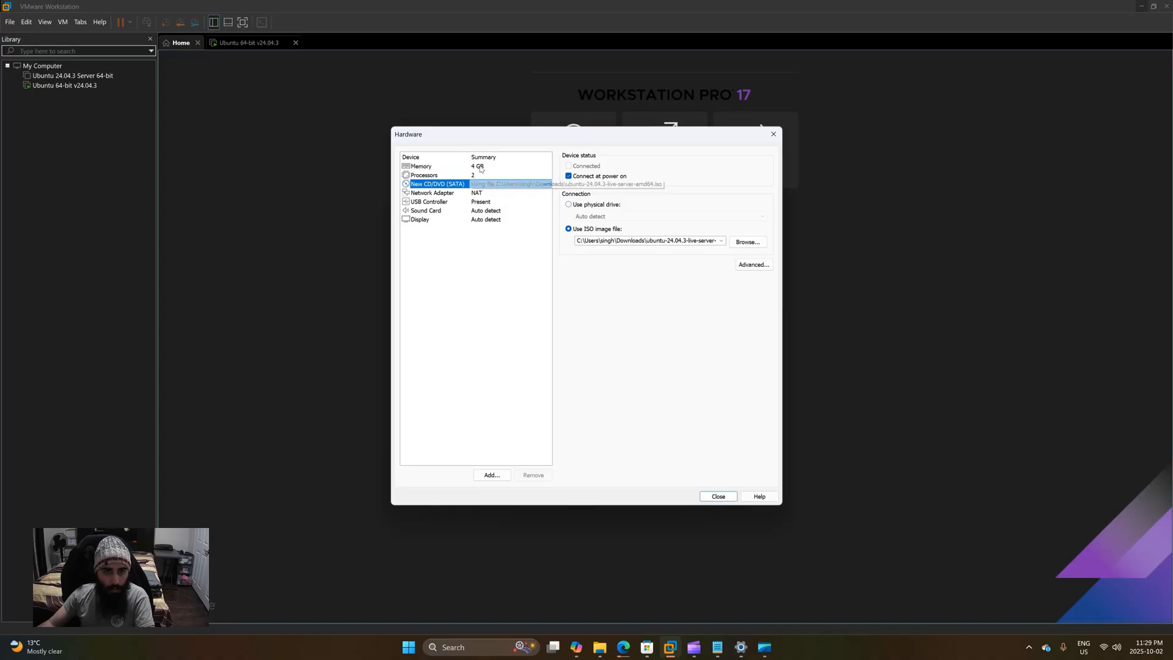
{"action": "left_click", "coordinate": [718, 497]}
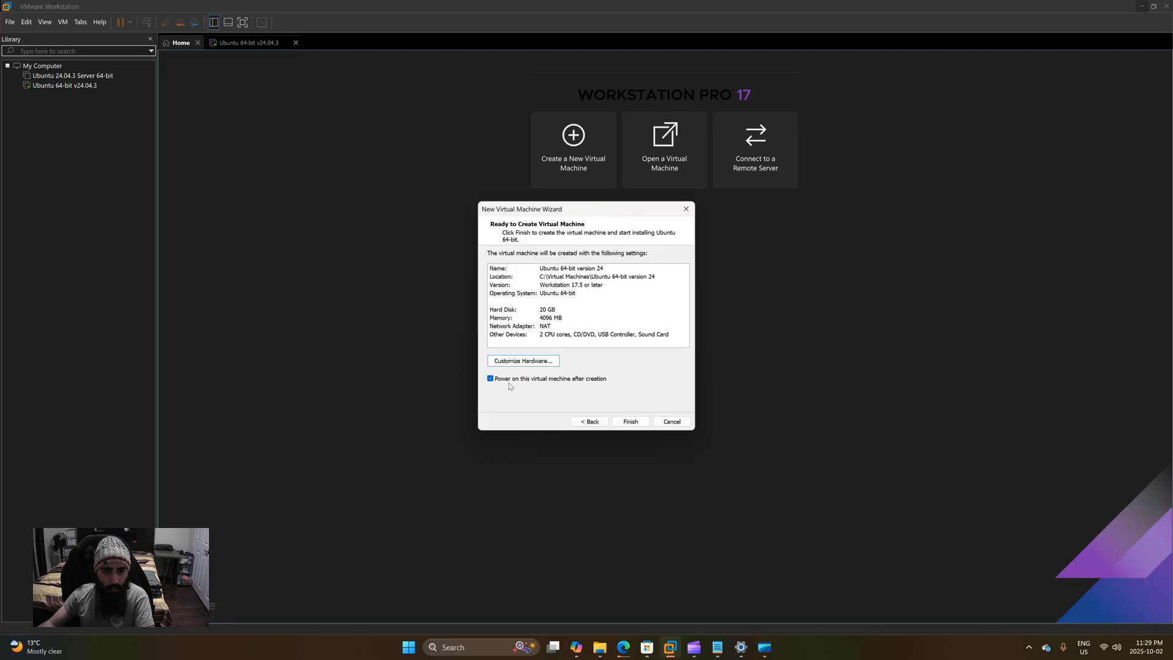
Step: Create the virtual machine with power-on after creation and dismiss the side channel mitigations hint
{"action": "left_click", "coordinate": [633, 423]}
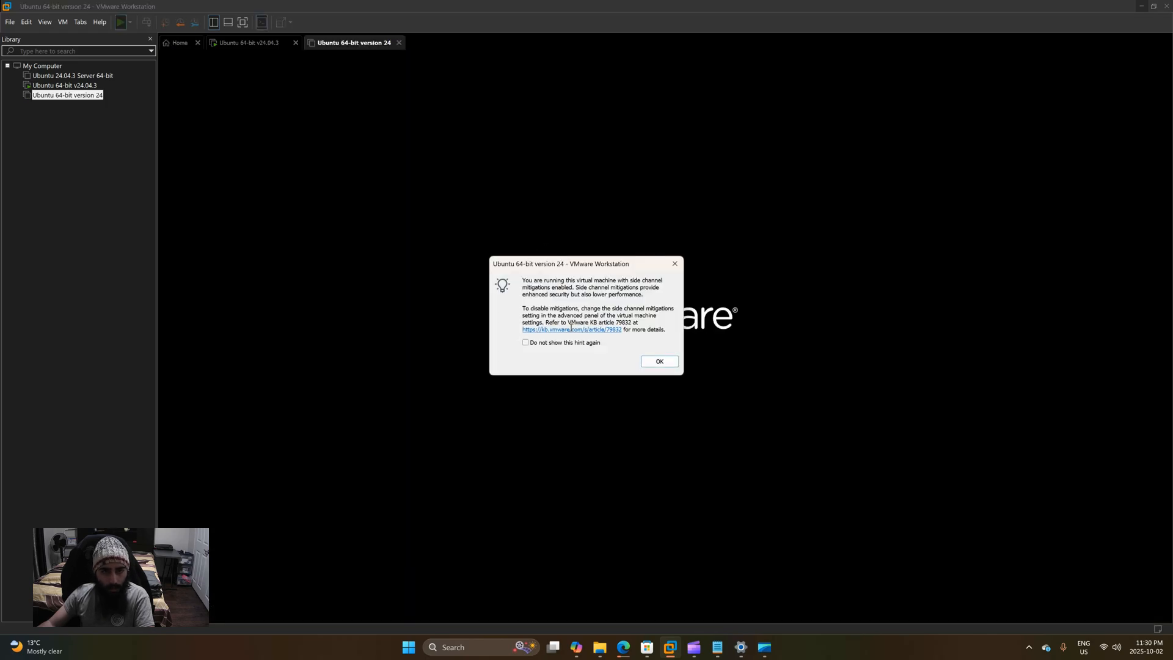
{"action": "left_click", "coordinate": [661, 364]}
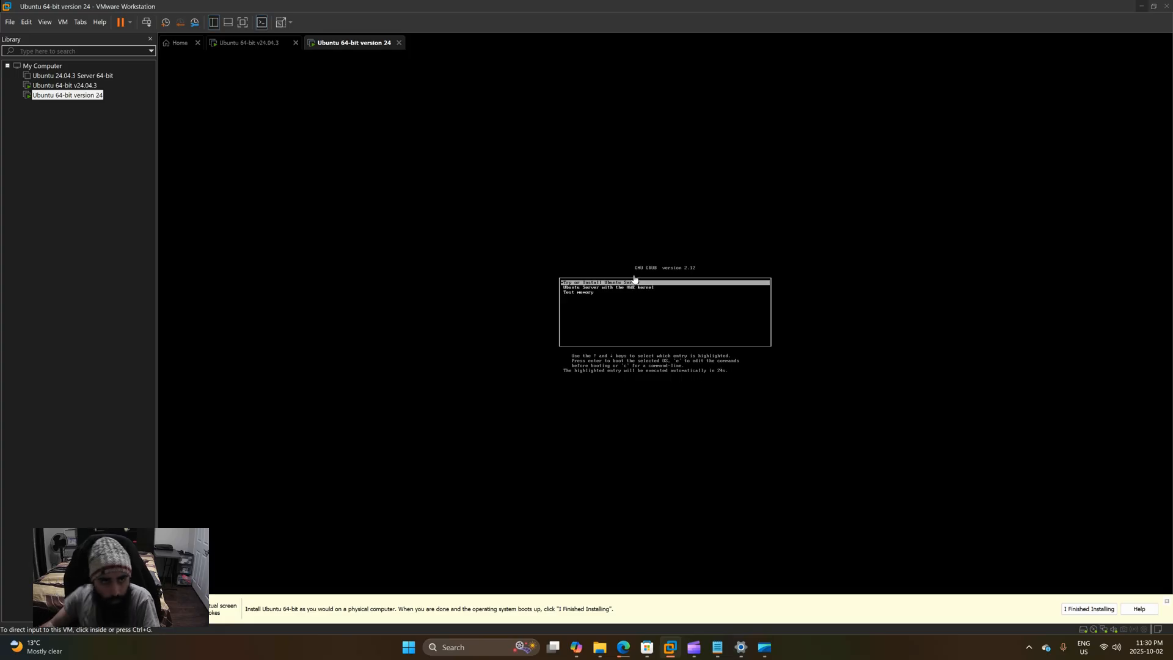
Step: Stretch the guest display to fill the console area and let Try or Install Ubuntu Server boot
{"action": "left_click", "coordinate": [279, 23]}
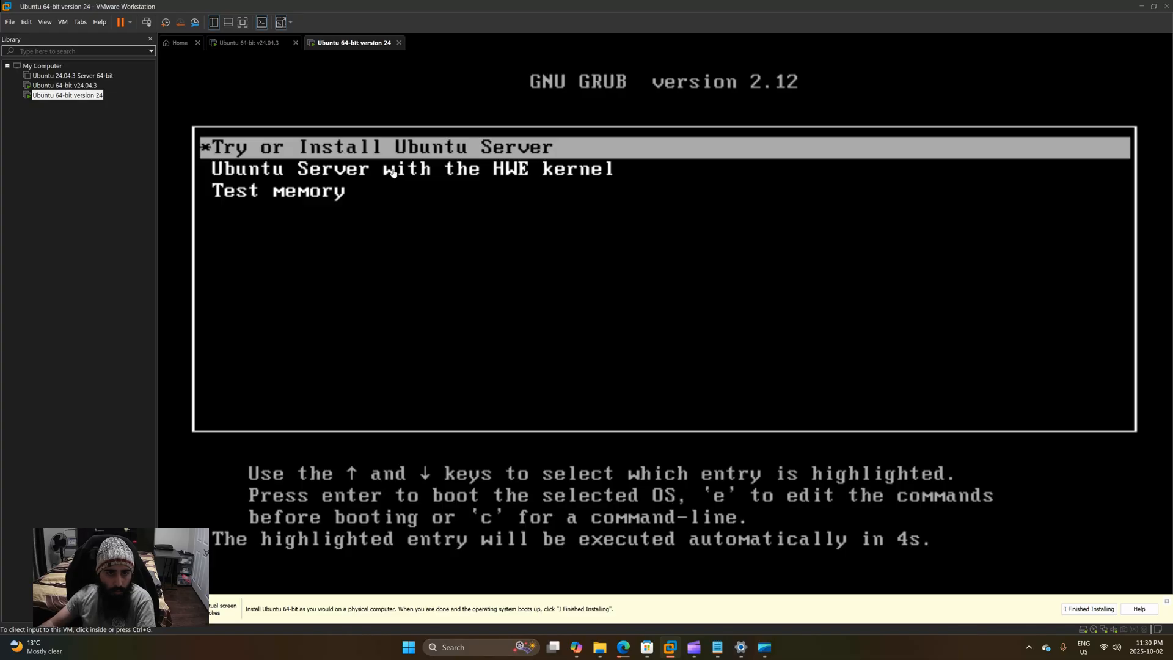
{"action": "left_click", "coordinate": [295, 261]}
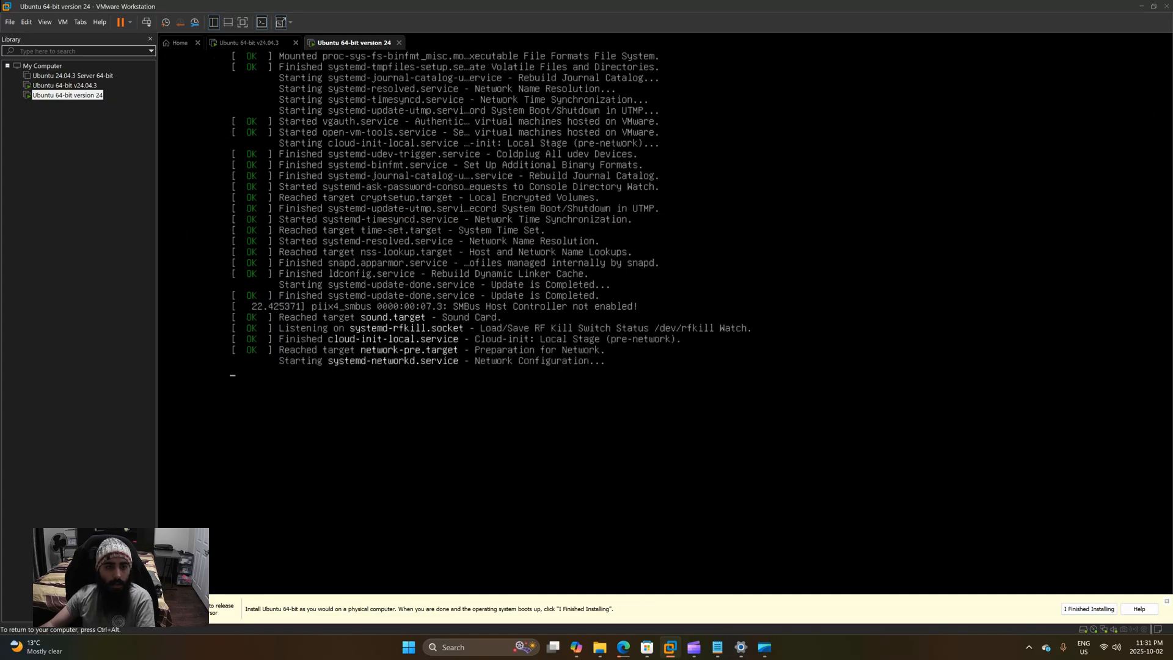
{"action": "key", "text": "ctrl+alt"}
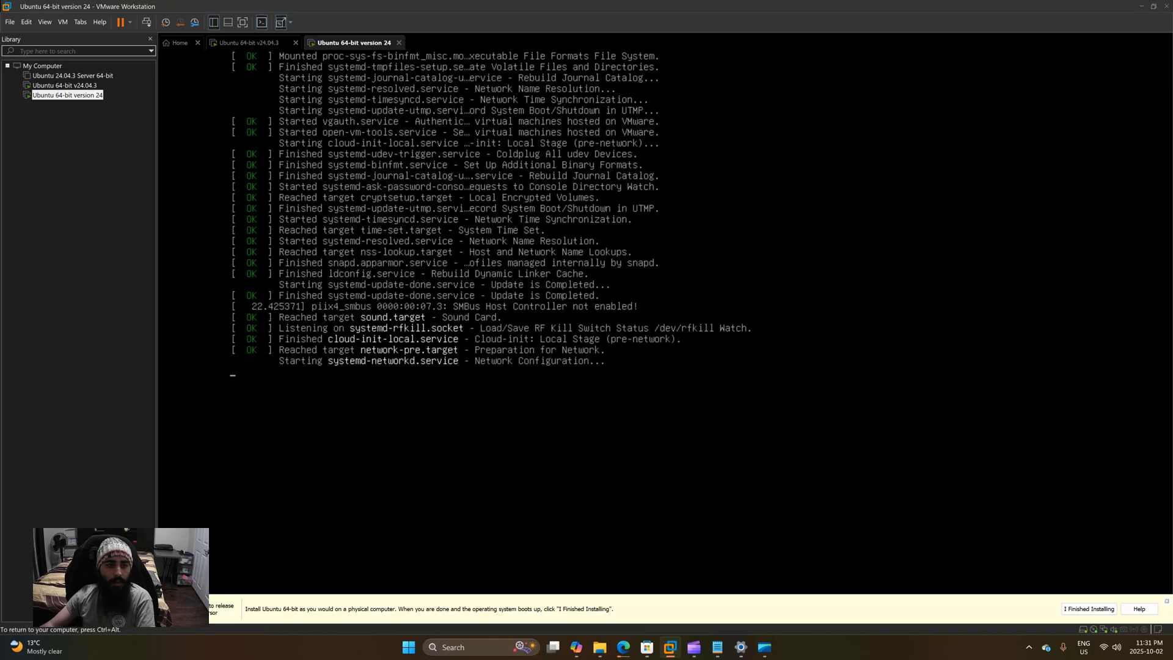
{"action": "left_click", "coordinate": [176, 308]}
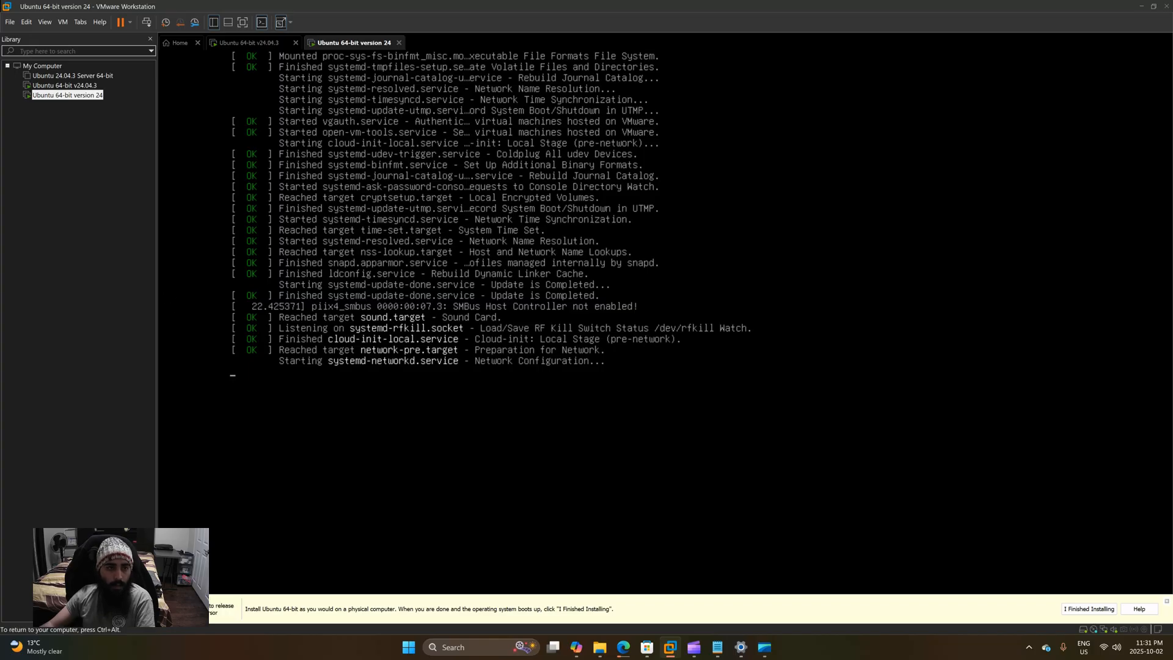
{"action": "key", "text": "ctrl+alt"}
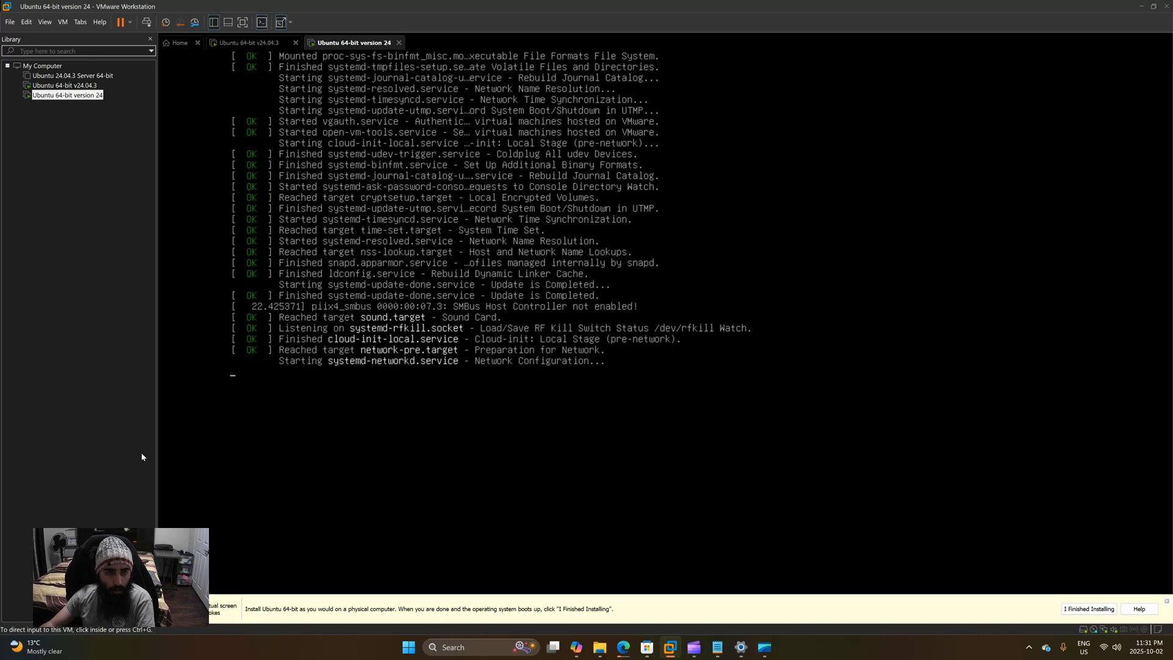
{"action": "left_click", "coordinate": [222, 427]}
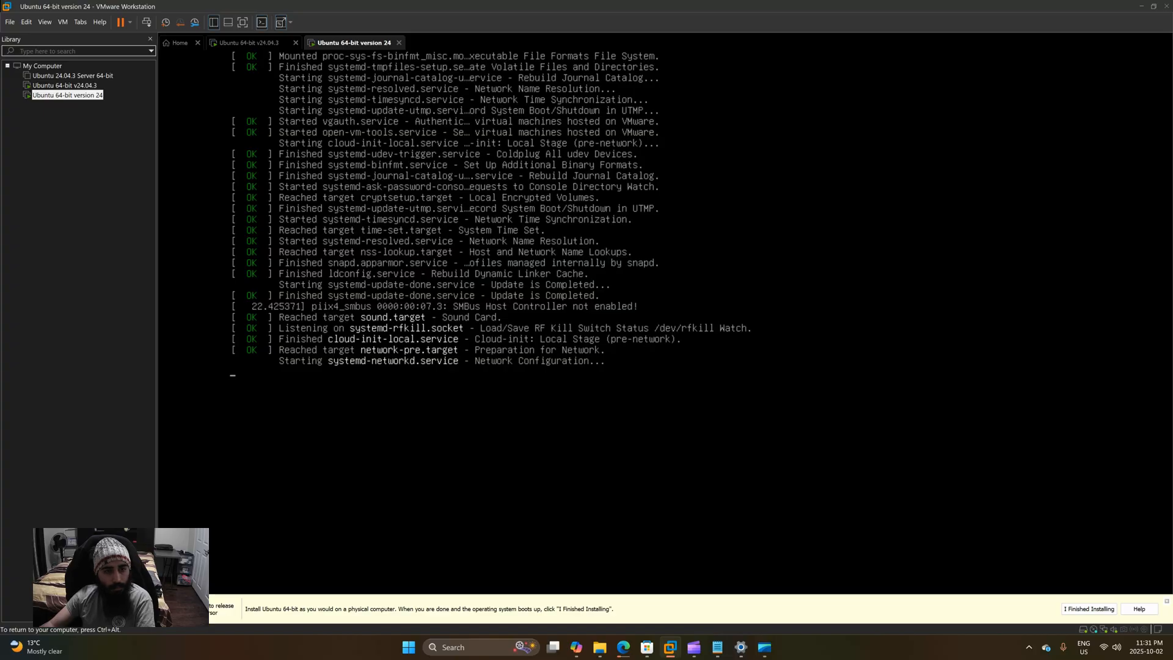
{"action": "key", "text": "ctrl+alt"}
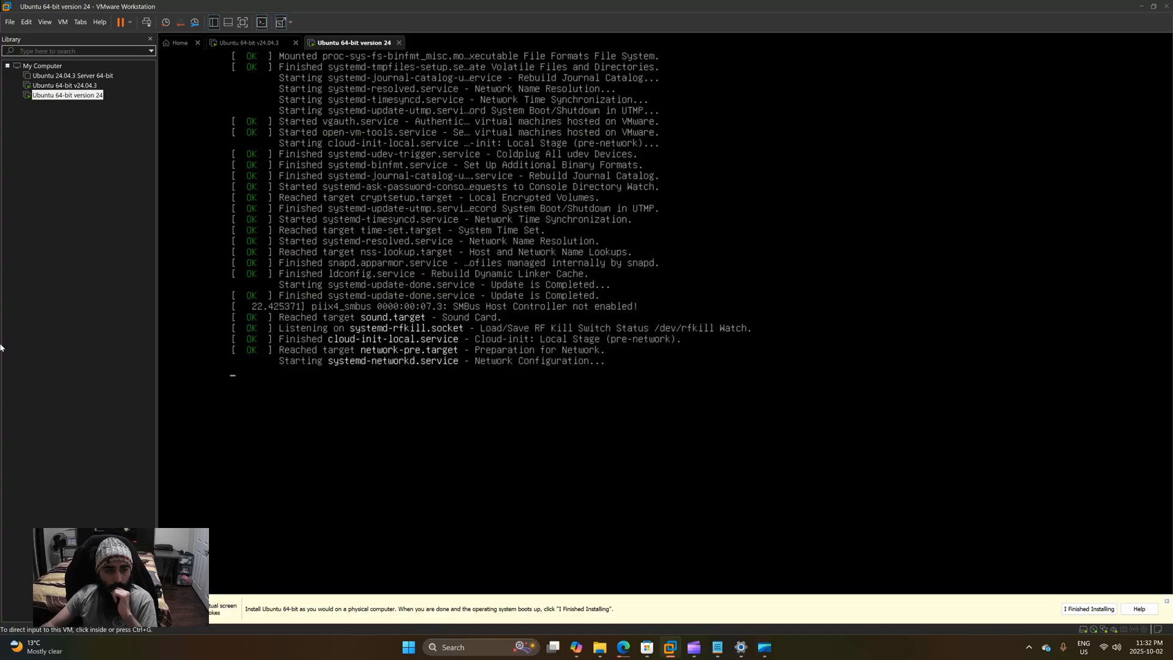
{"action": "left_click", "coordinate": [188, 331]}
{"action": "key", "text": "ctrl+alt"}
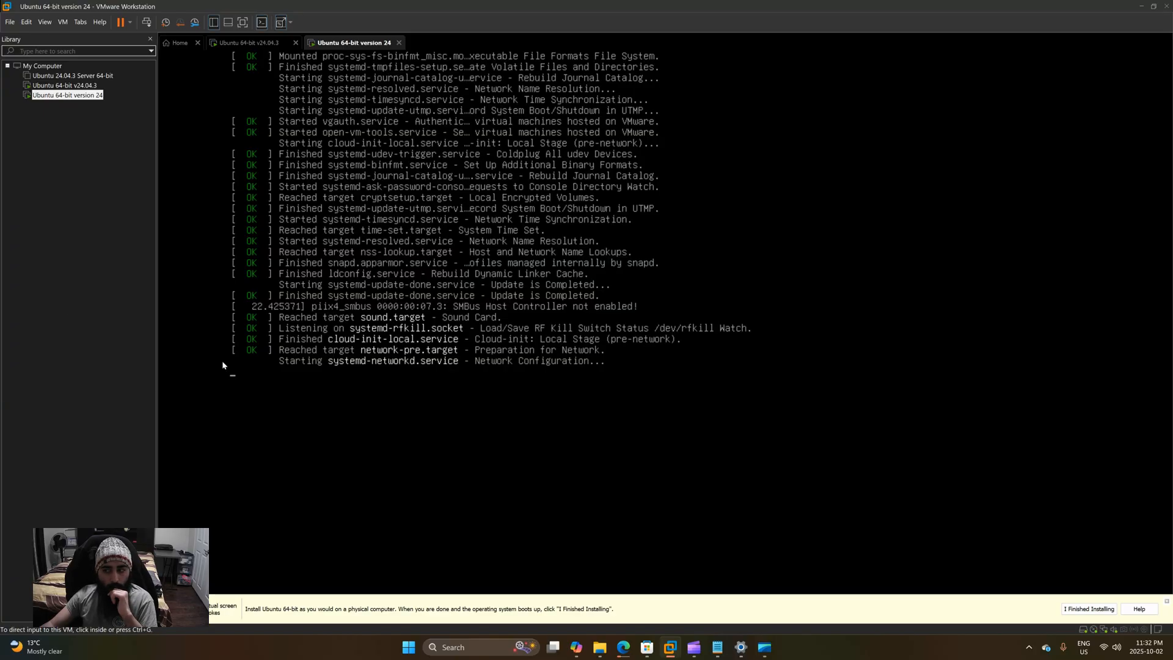
{"action": "left_click", "coordinate": [226, 365]}
{"action": "key", "text": "ctrl+alt"}
{"action": "left_click", "coordinate": [1113, 388]}
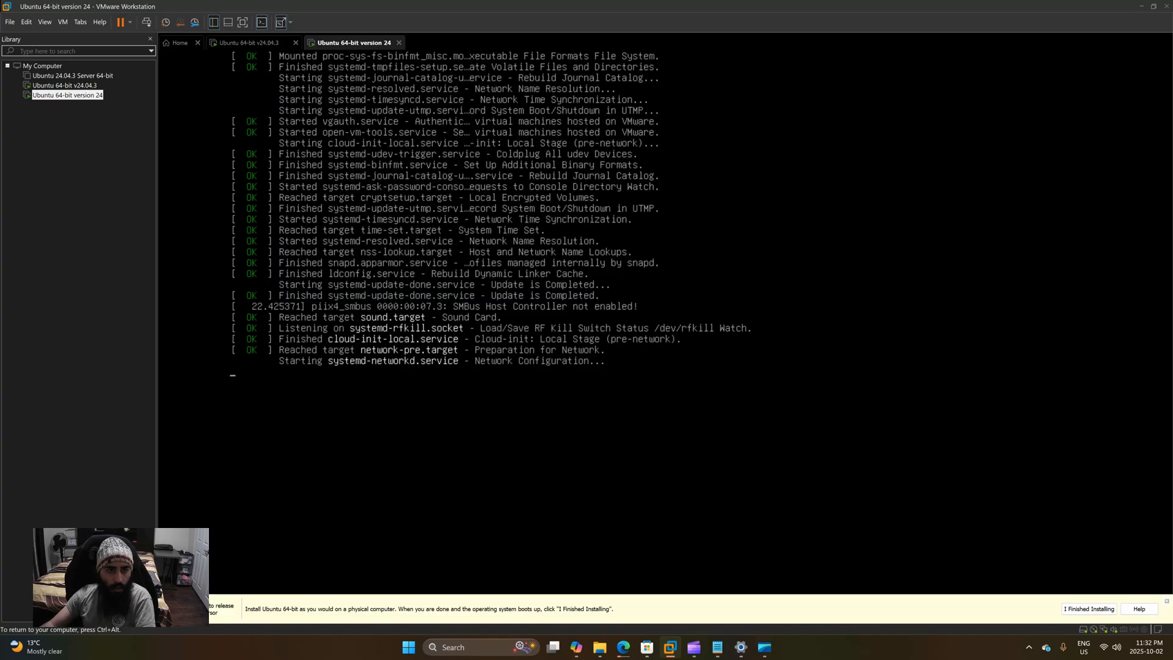
{"action": "key", "text": "ctrl+alt"}
{"action": "left_click", "coordinate": [1124, 276]}
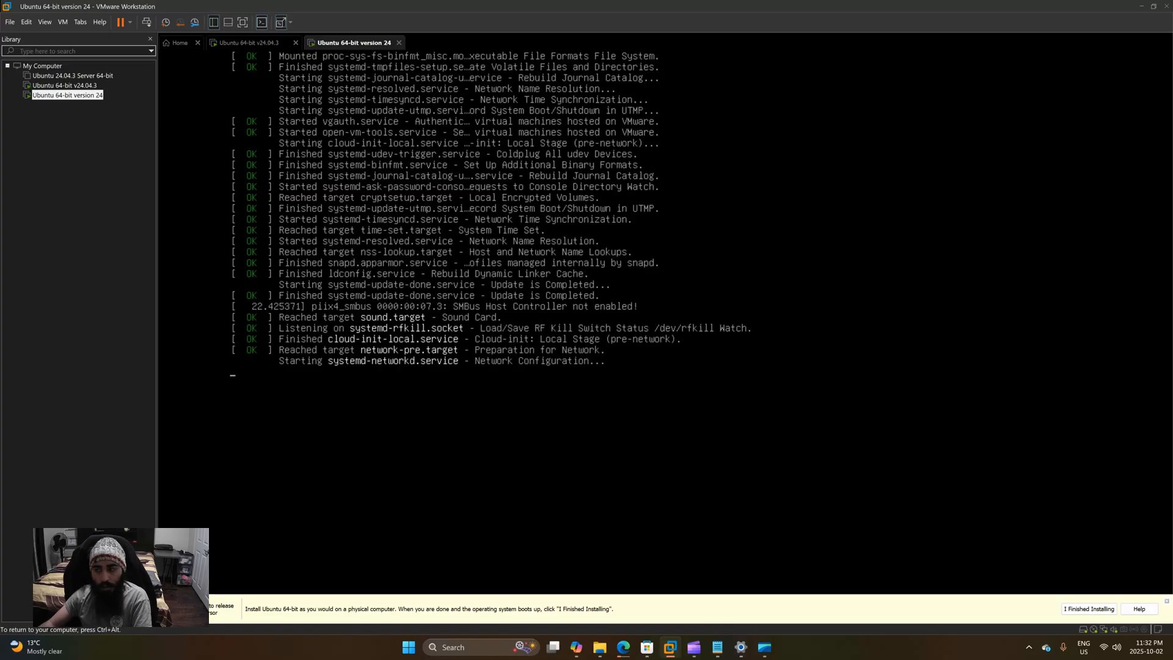
{"action": "key", "text": "ctrl+alt"}
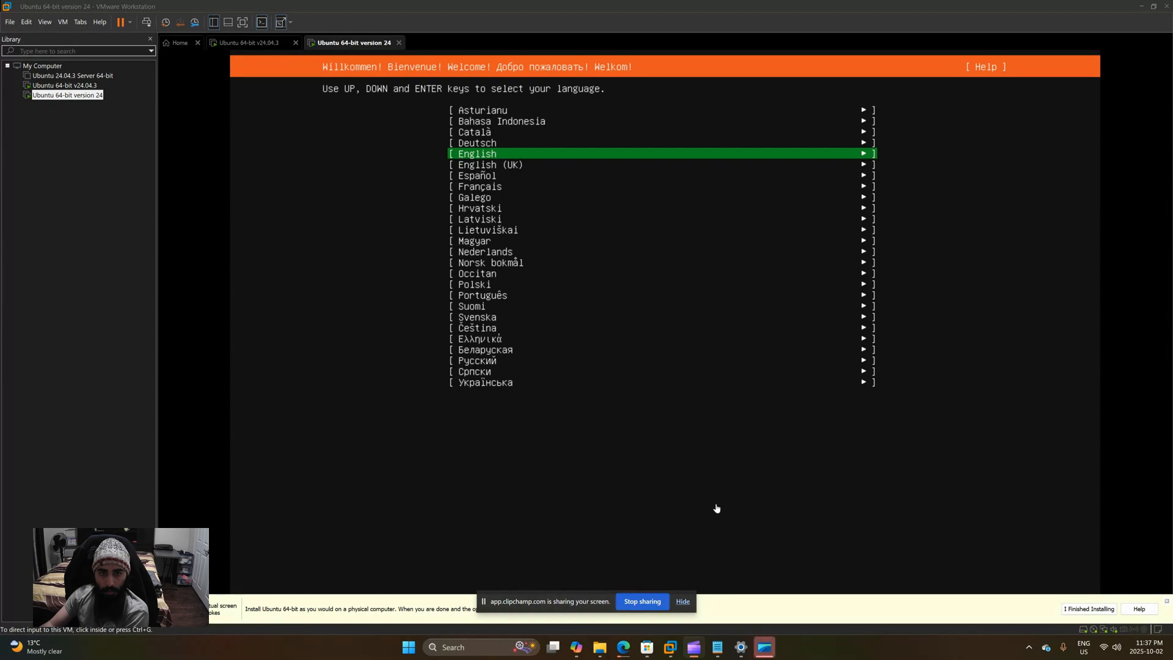
Step: Choose English as the installer language and accept the English (US) keyboard layout and variant
{"action": "left_click", "coordinate": [717, 508]}
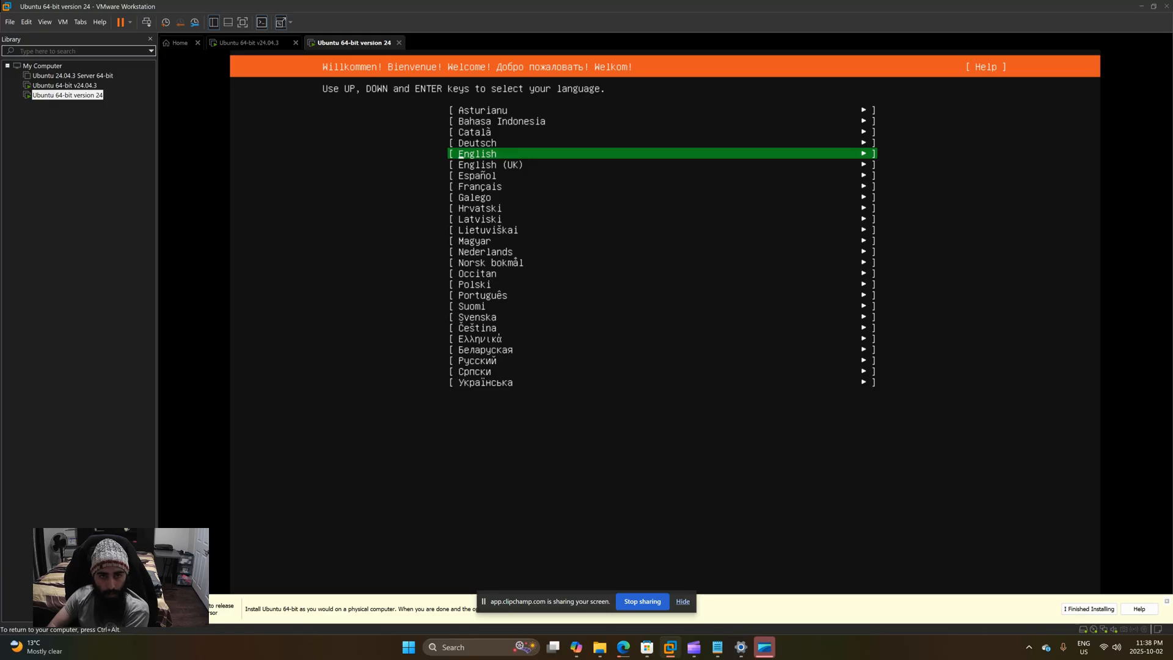
{"action": "key", "text": "Return"}
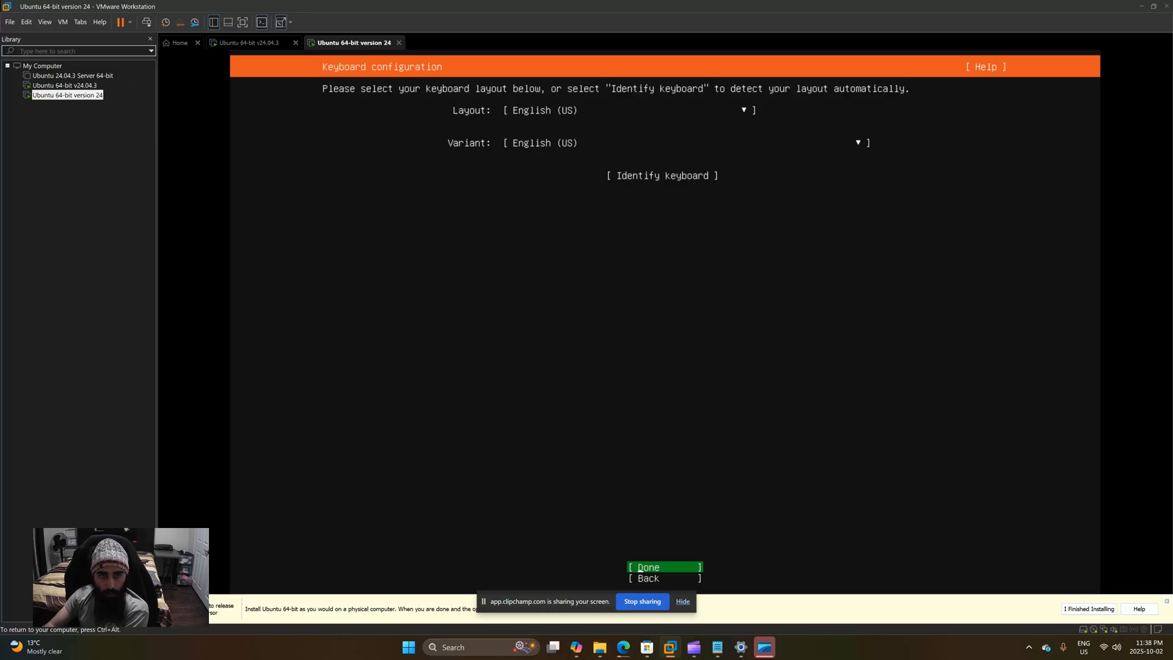
{"action": "key", "text": "ctrl+alt"}
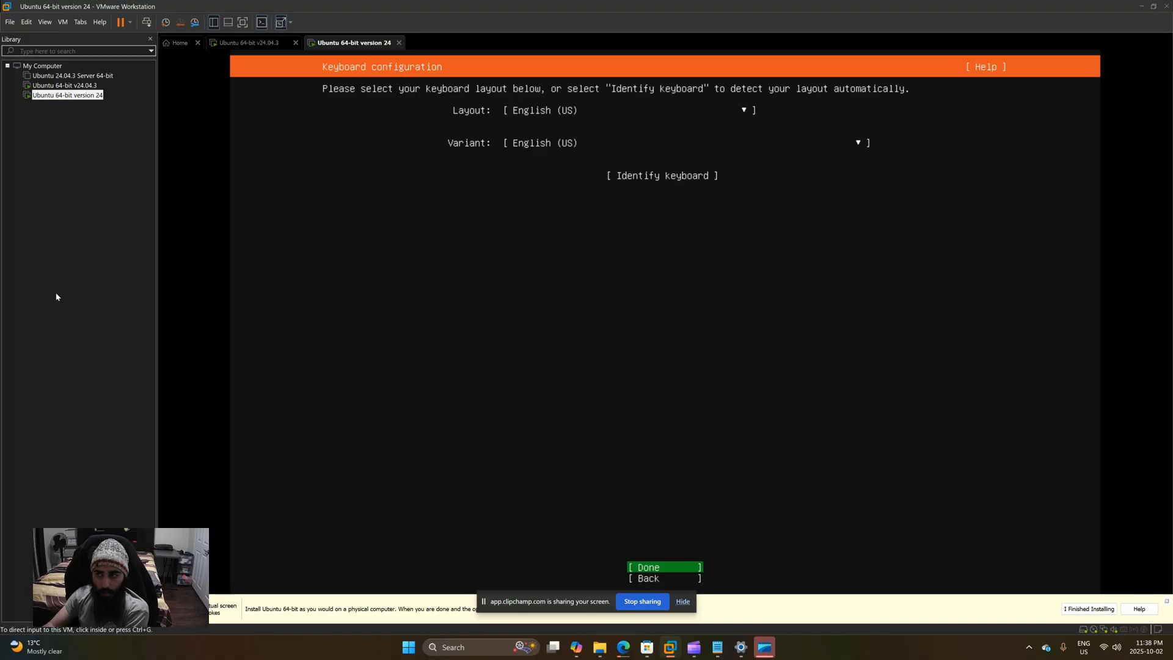
{"action": "left_click", "coordinate": [212, 300]}
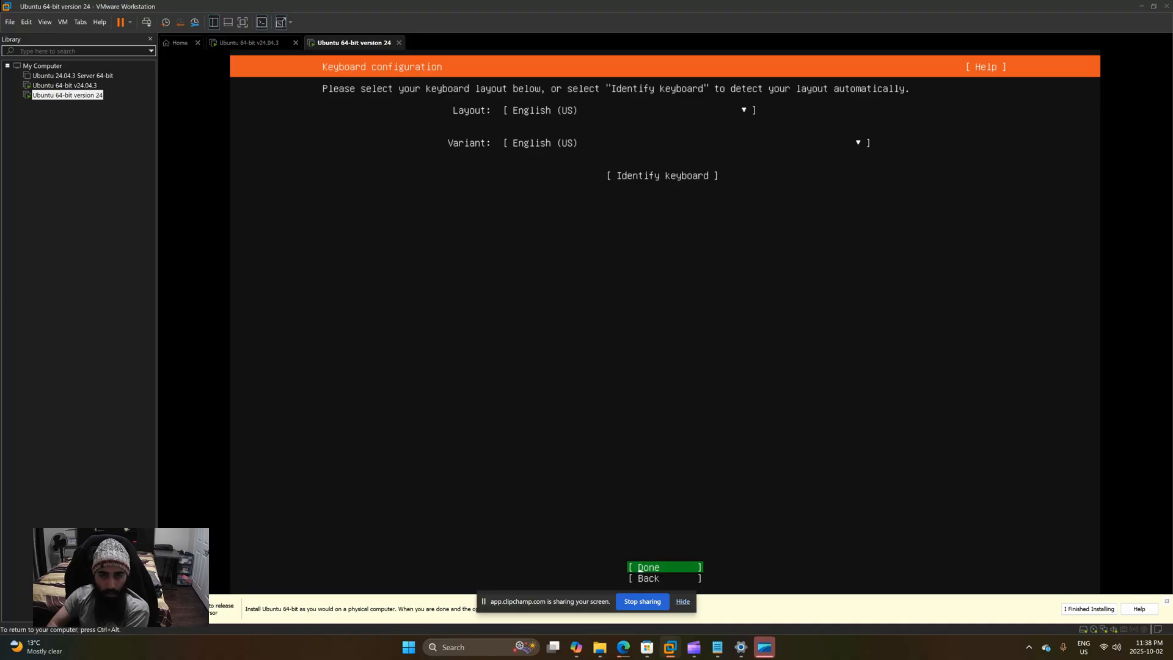
{"action": "key", "text": "Down"}
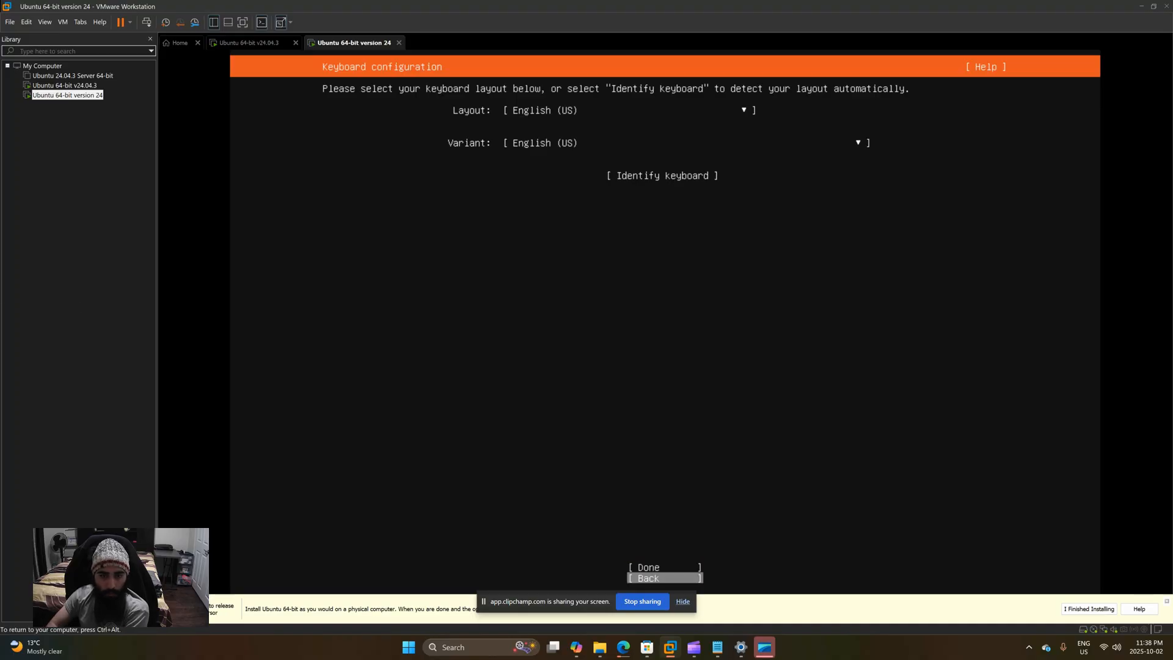
{"action": "key", "text": "Up"}
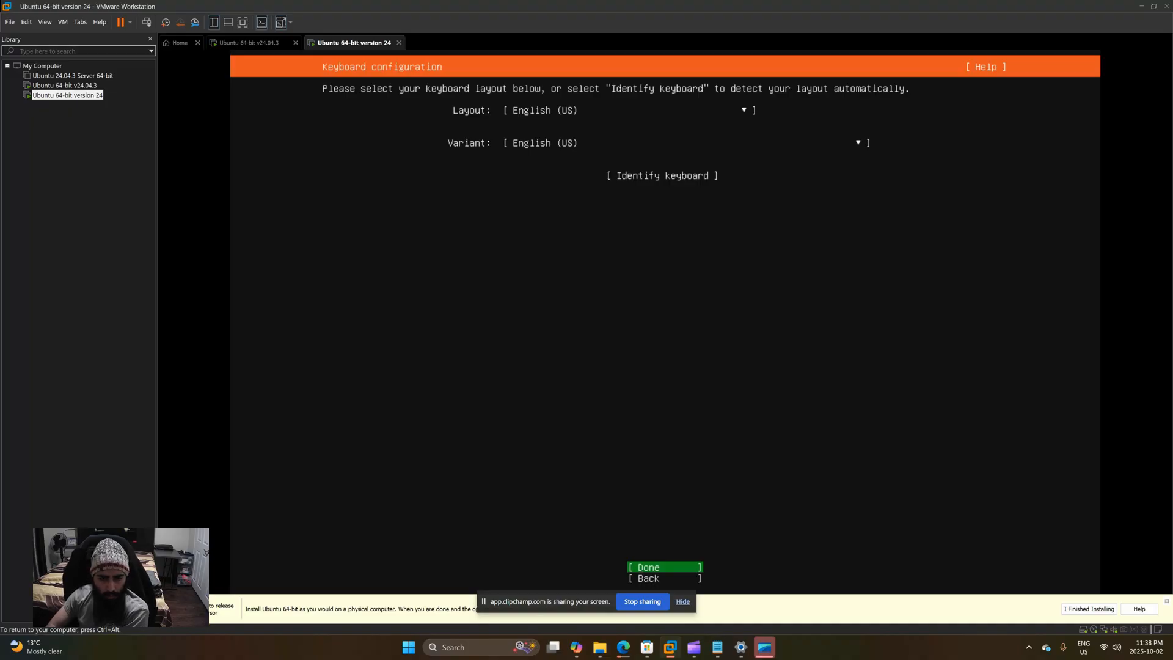
{"action": "left_click", "coordinate": [665, 578]}
{"action": "left_click", "coordinate": [665, 567]}
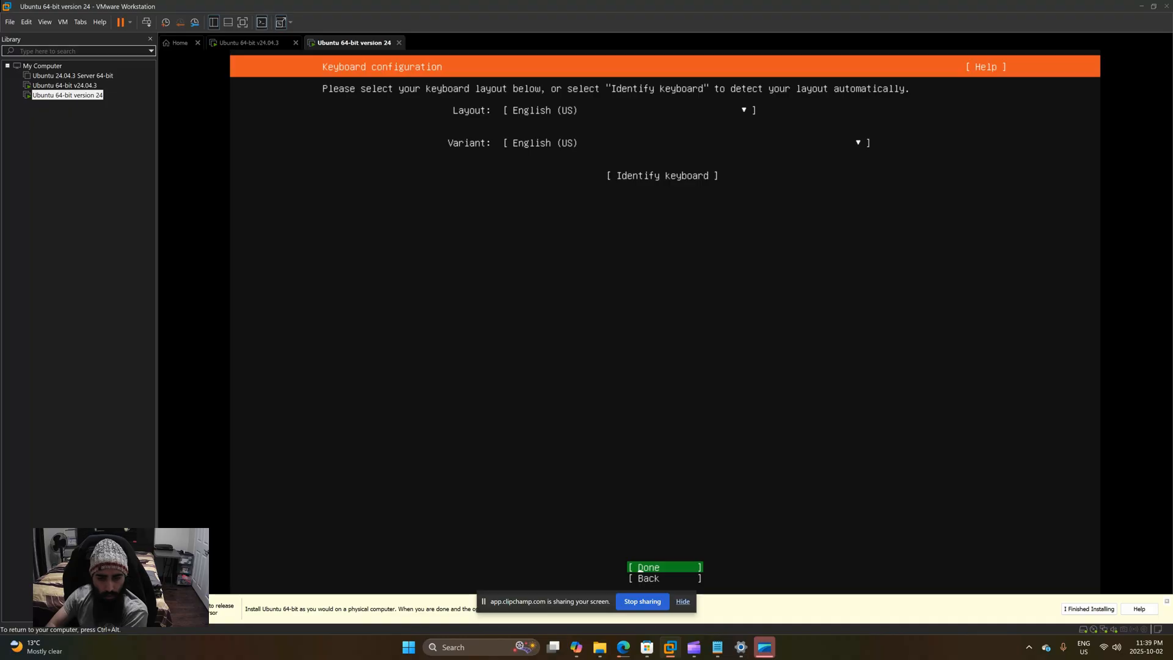
{"action": "key", "text": "ctrl+alt"}
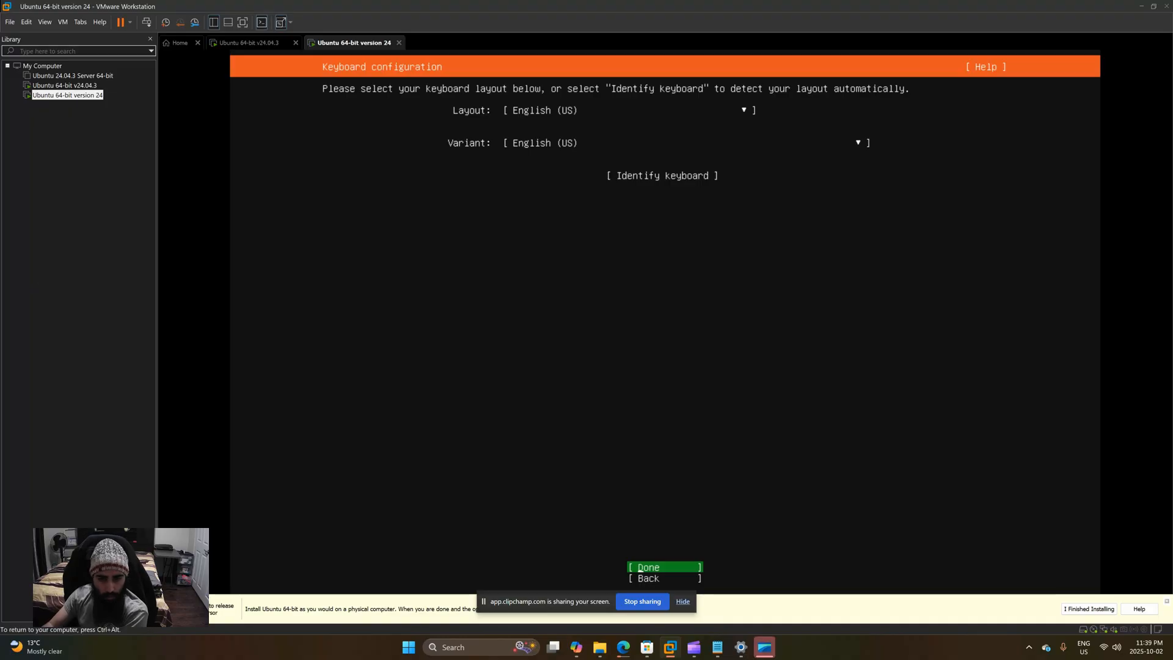
{"action": "left_click", "coordinate": [683, 601]}
{"action": "left_click", "coordinate": [640, 570]}
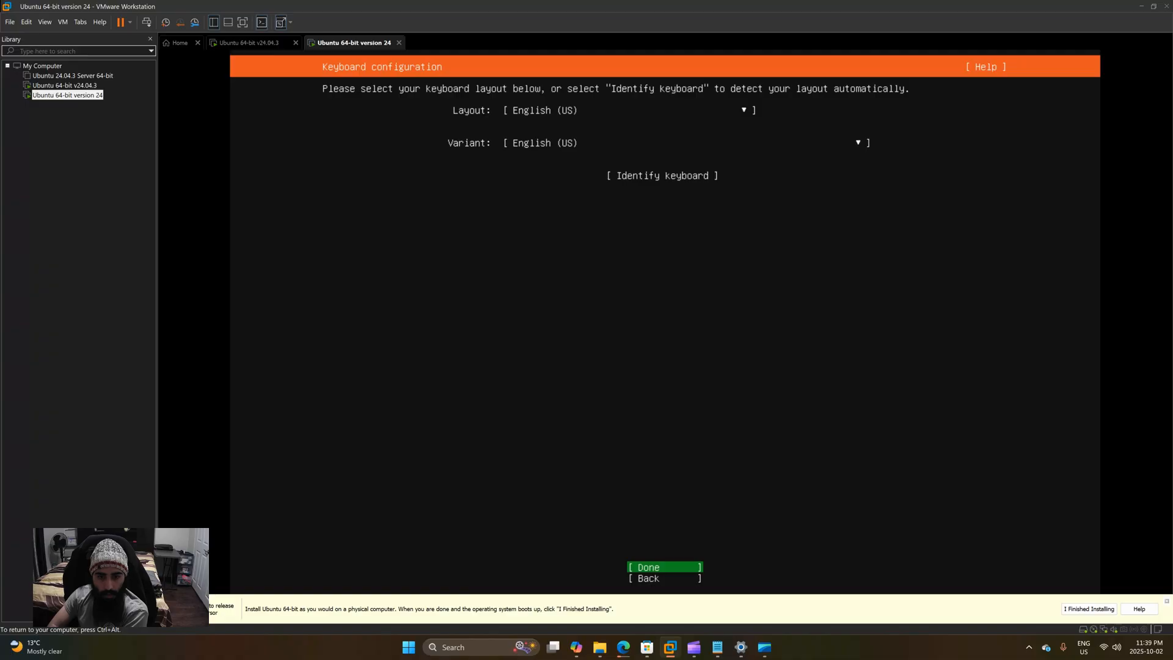
{"action": "key", "text": "Return"}
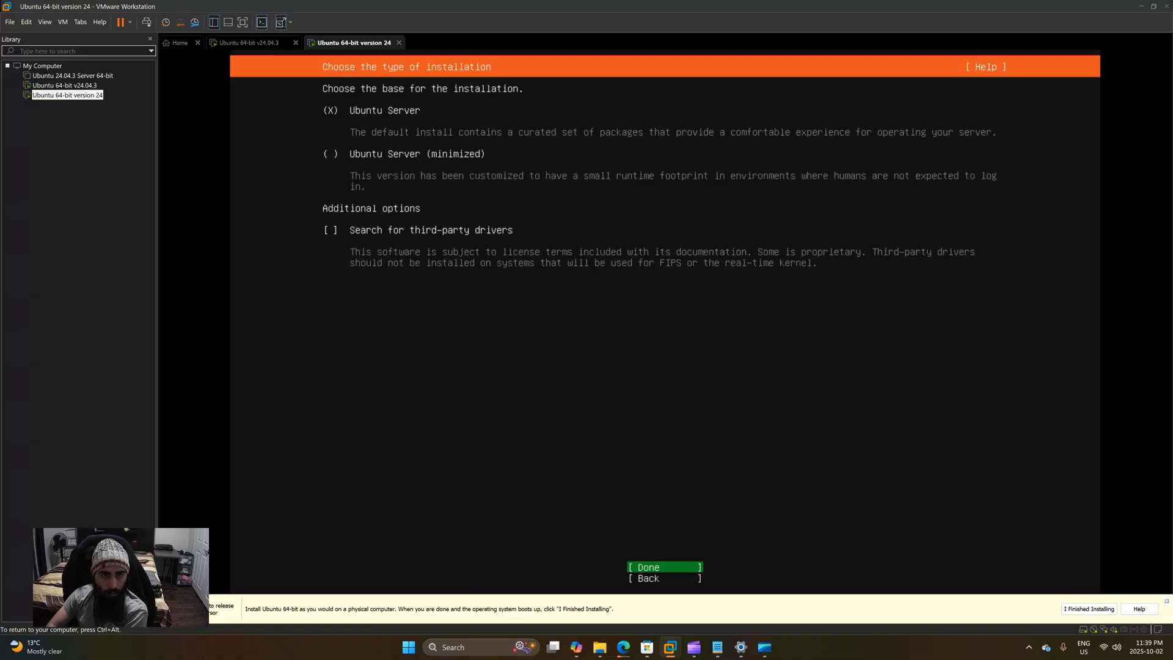
Step: Keep Ubuntu Server as the installation base without searching for third-party drivers and continue to the network configuration
{"action": "key", "text": "Down"}
{"action": "key", "text": "Up"}
{"action": "key", "text": "Return"}
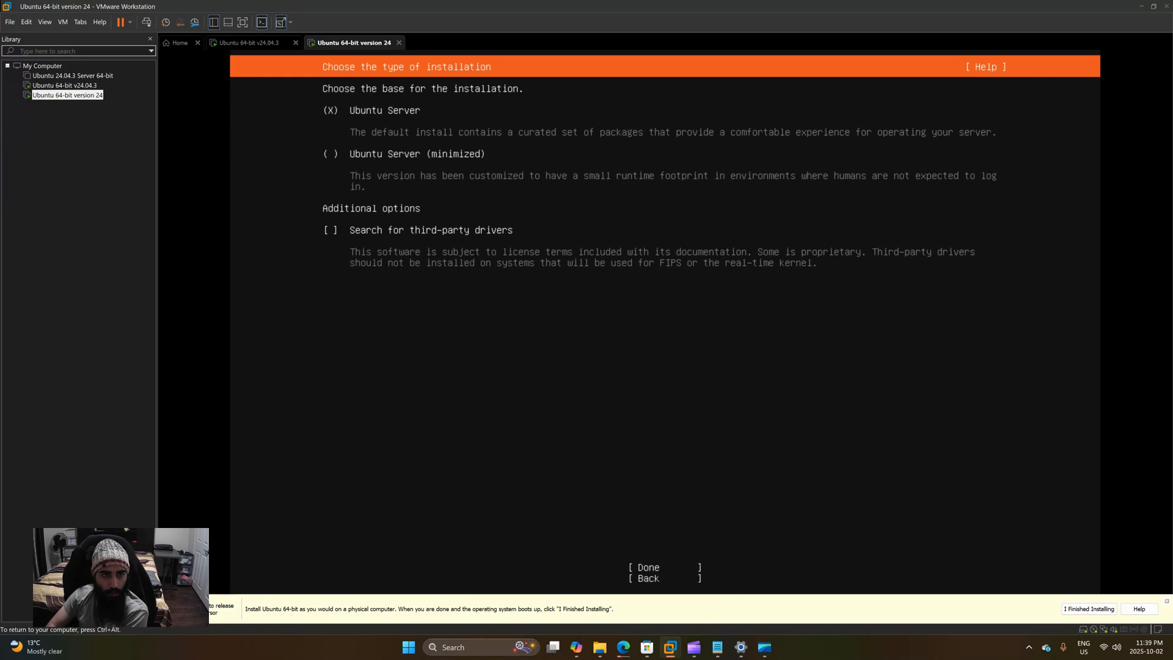
{"action": "key", "text": "Up"}
{"action": "key", "text": "Up"}
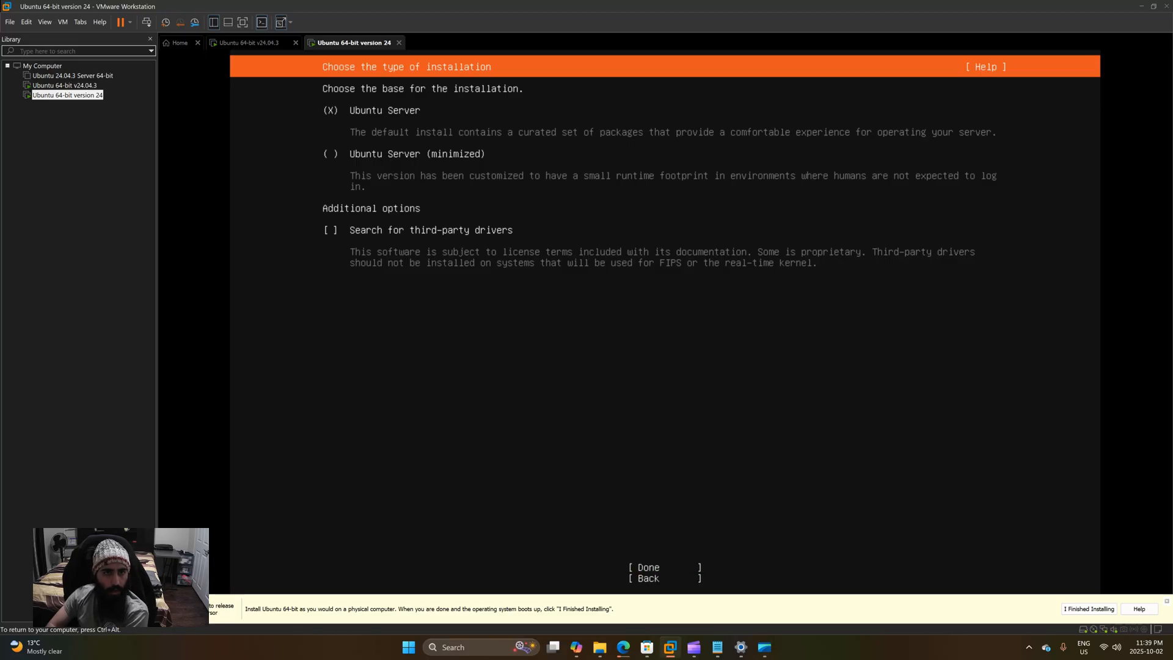
{"action": "key", "text": "Down"}
{"action": "key", "text": "Tab"}
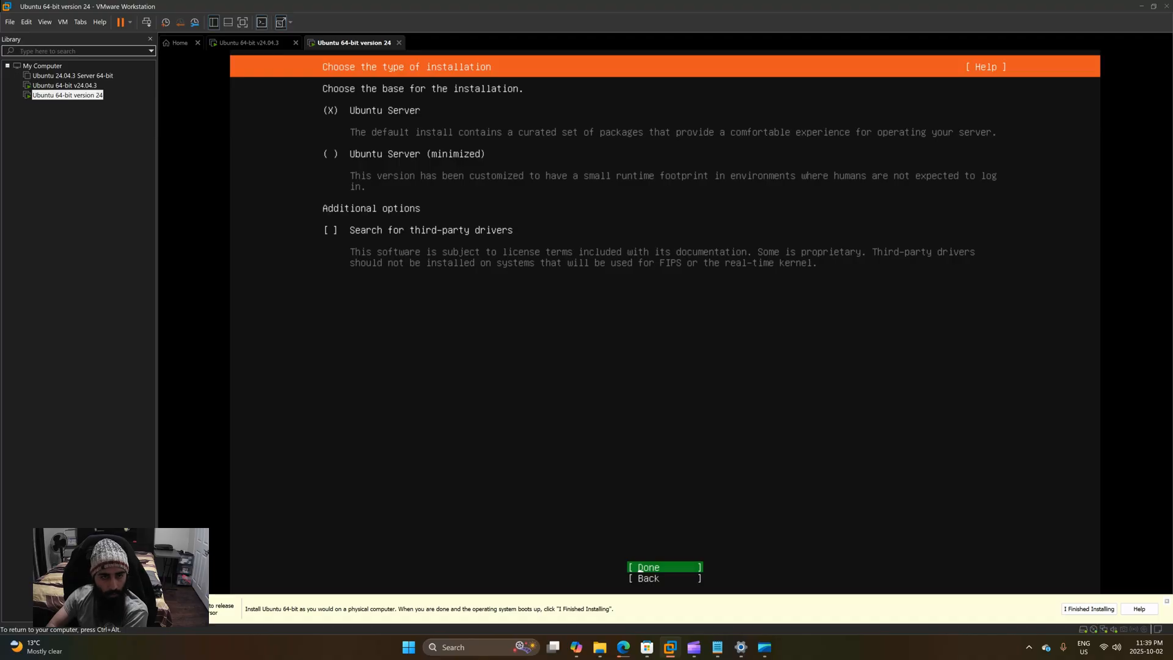
{"action": "key", "text": "Return"}
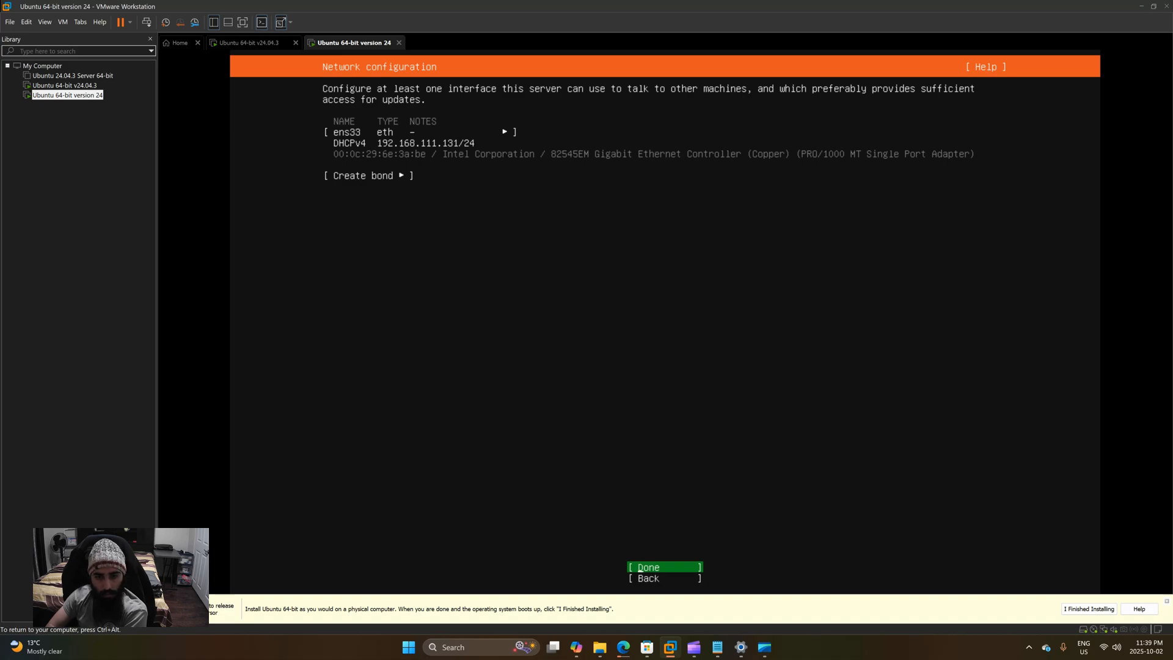
Step: Accept the default network, proxy and Ubuntu archive mirror settings, leaving the proxy address blank
{"action": "key", "text": "Return"}
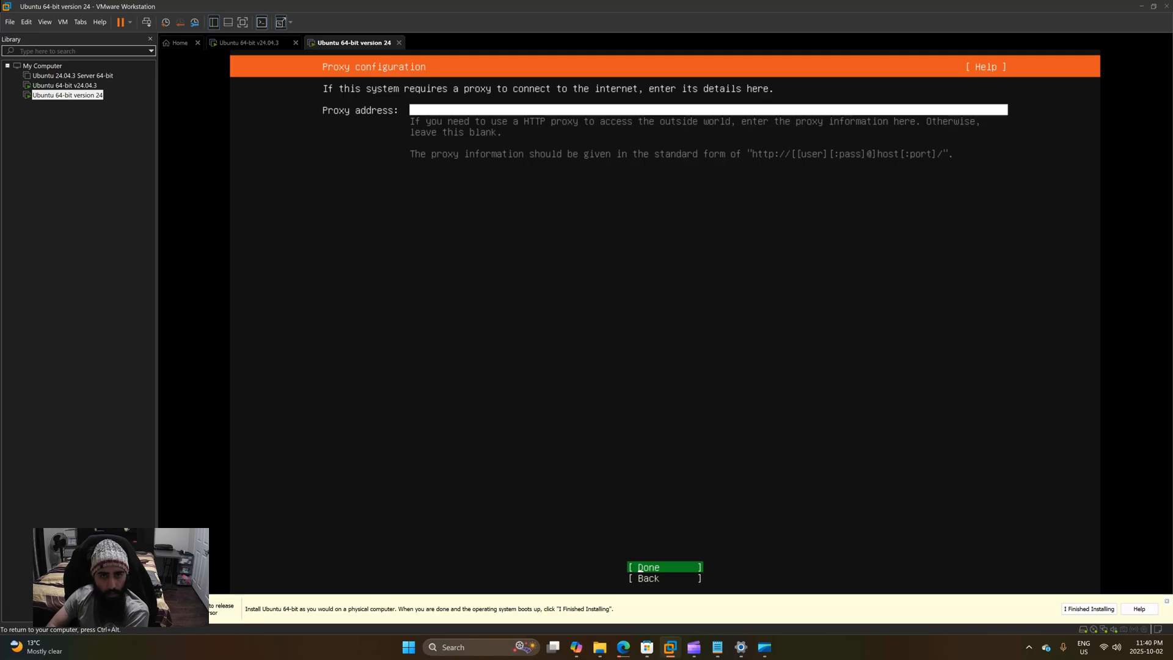
{"action": "key", "text": "Return"}
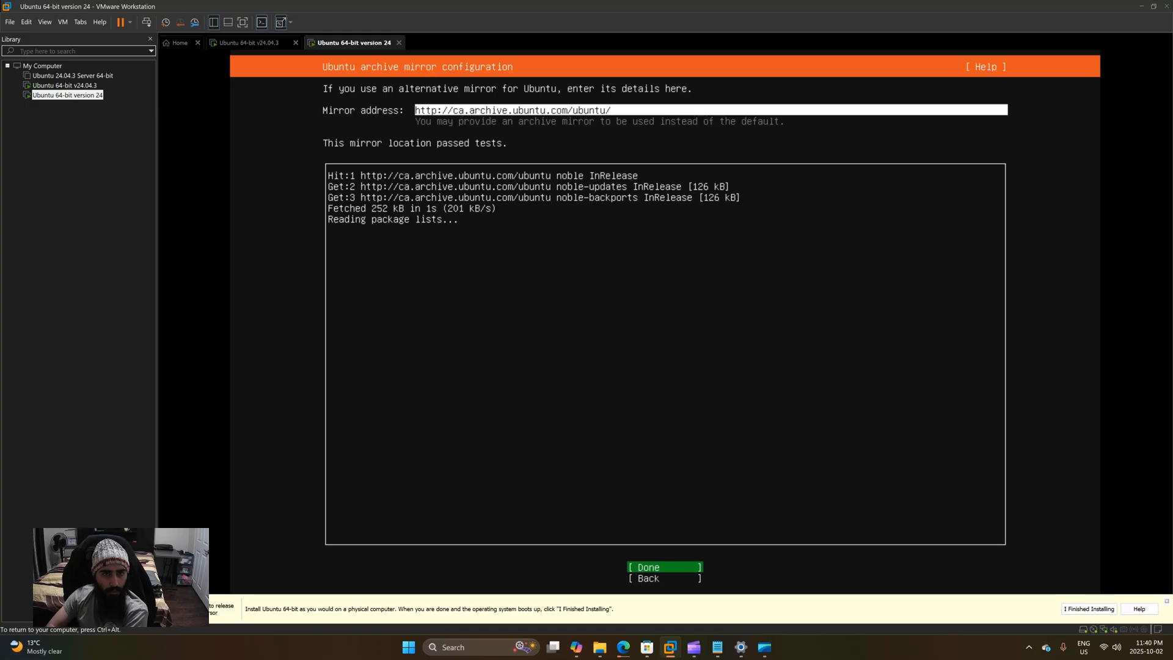
{"action": "key", "text": "Return"}
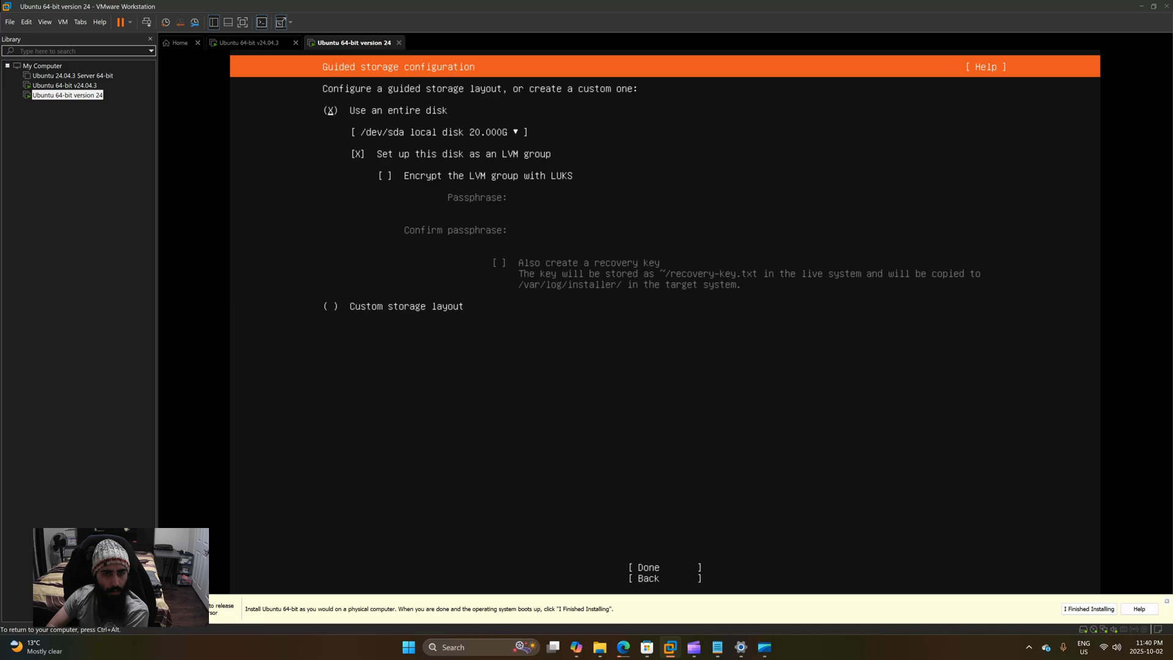
Step: Accept the guided storage layout that uses the entire /dev/sda disk as an LVM group without LUKS encryption
{"action": "left_click", "coordinate": [439, 132]}
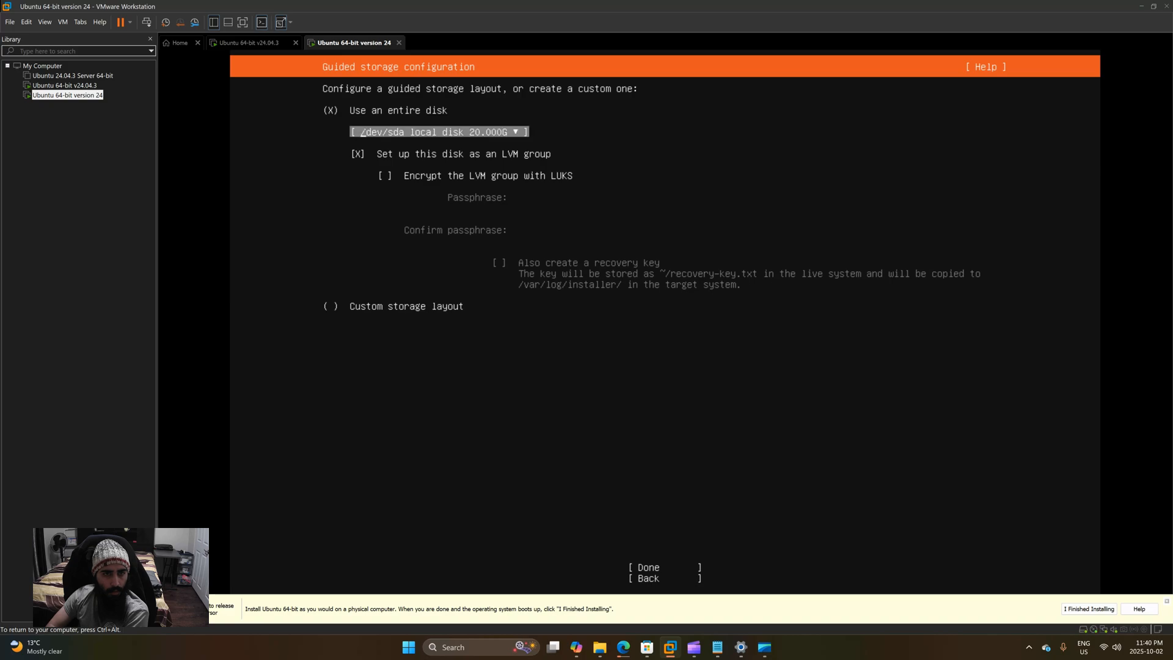
{"action": "left_click", "coordinate": [358, 154]}
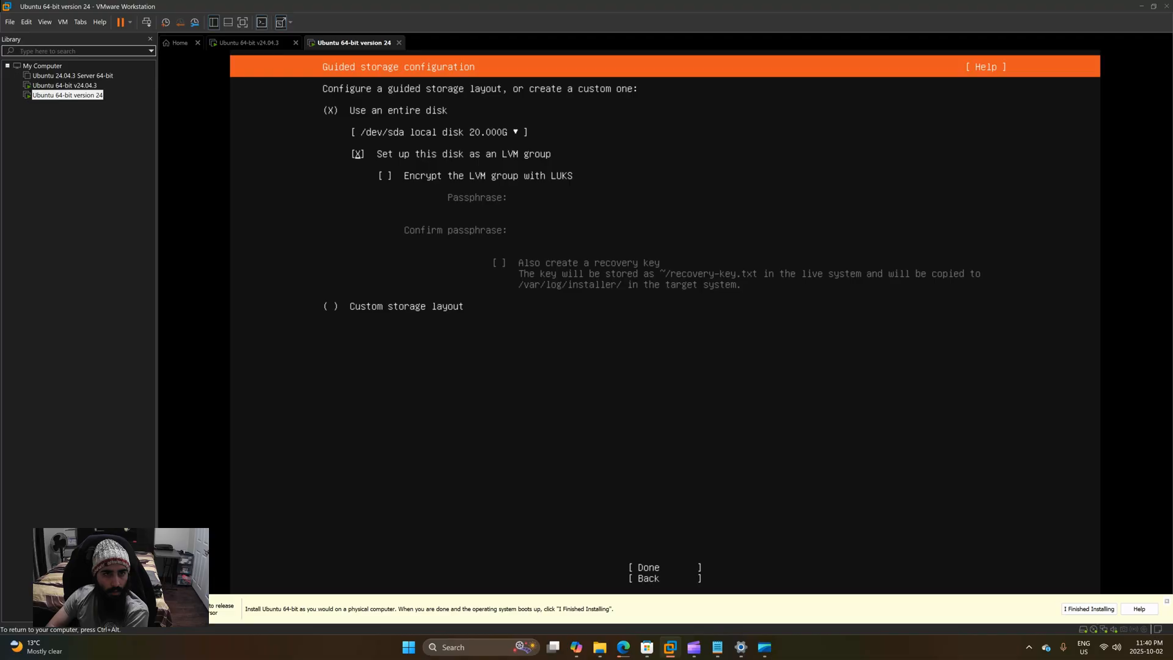
{"action": "key", "text": "Up"}
{"action": "key", "text": "Down"}
{"action": "key", "text": "Up"}
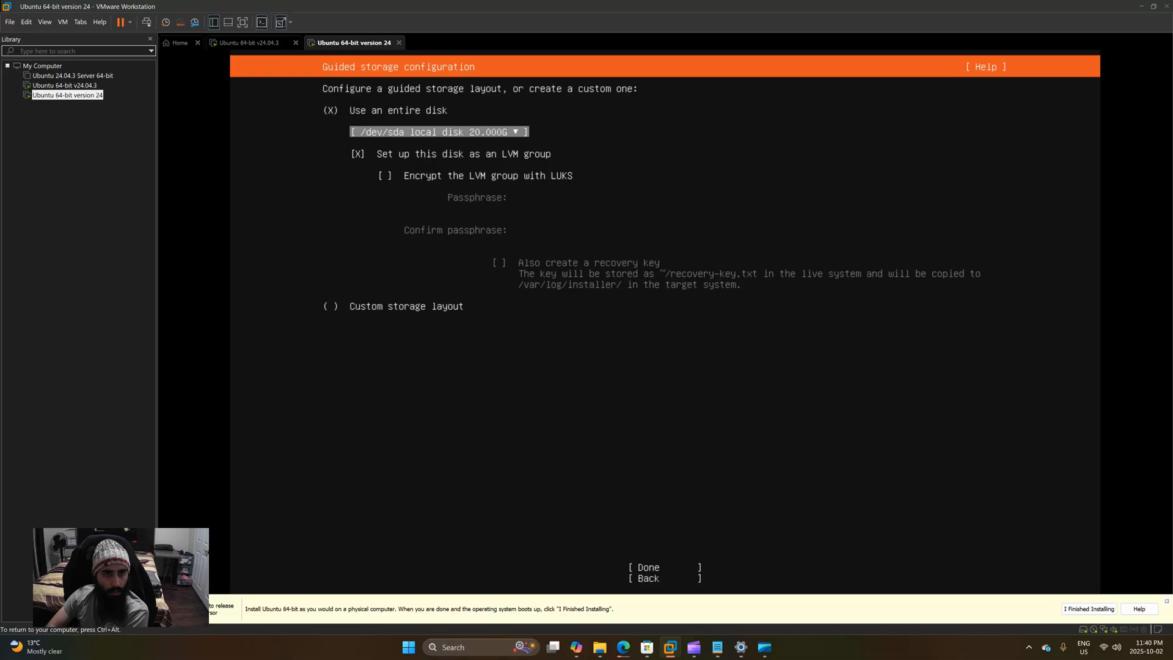
{"action": "key", "text": "Down"}
{"action": "key", "text": "Down"}
{"action": "key", "text": "Down"}
{"action": "key", "text": "Down"}
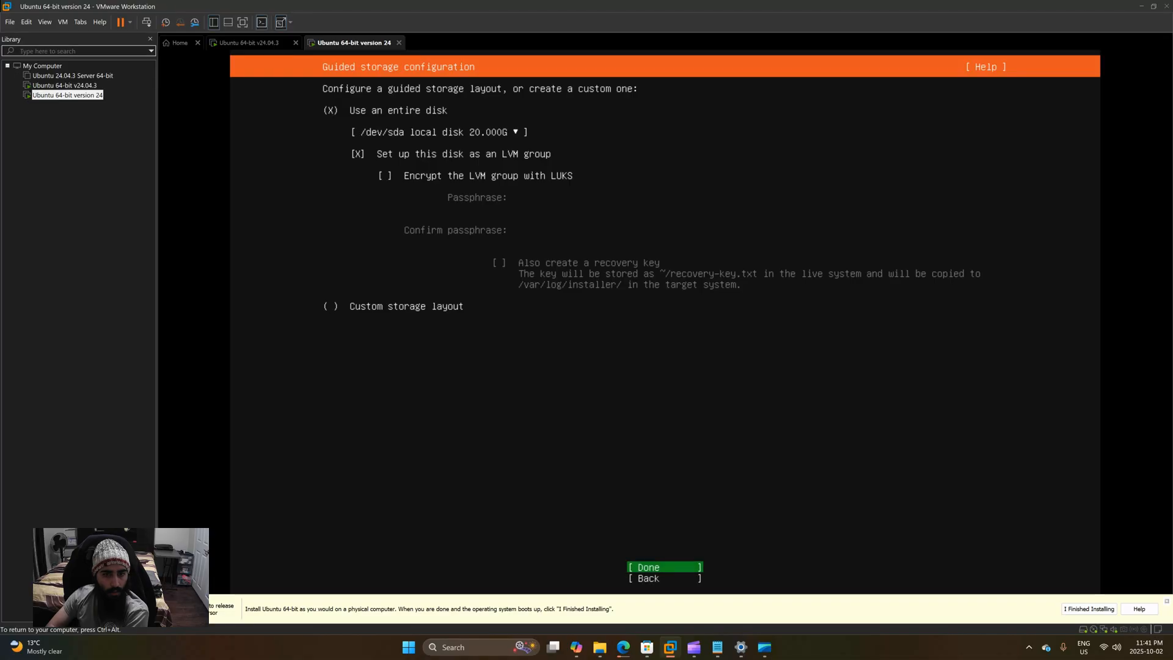
{"action": "key", "text": "Up"}
{"action": "key", "text": "Up"}
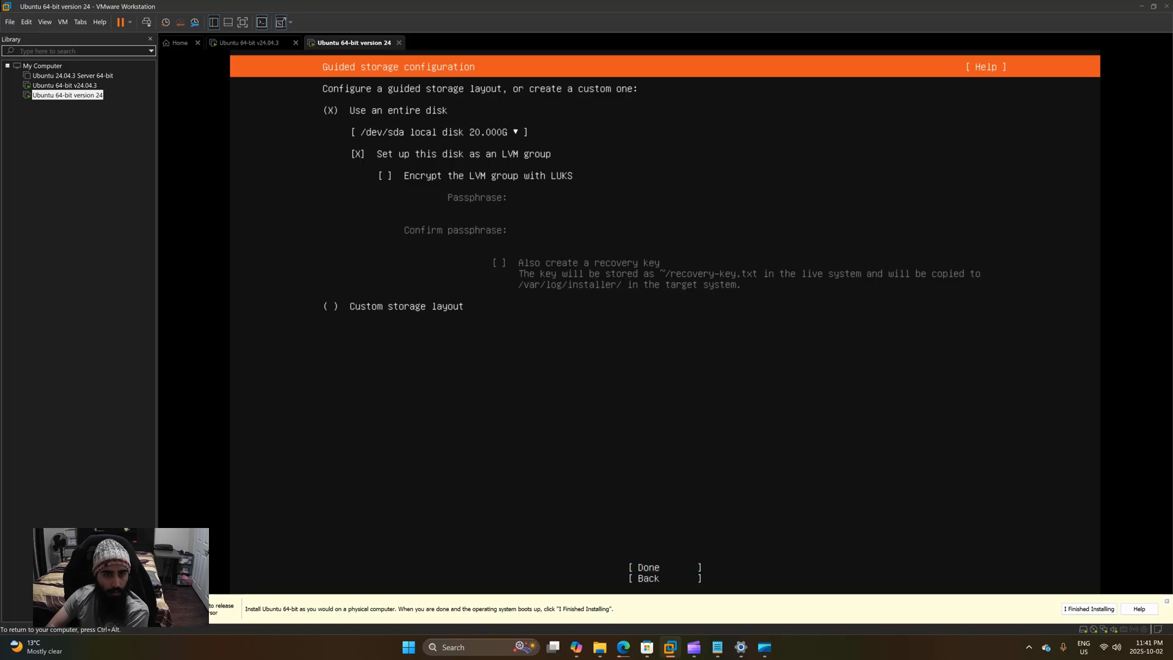
{"action": "key", "text": "Down"}
{"action": "key", "text": "Down"}
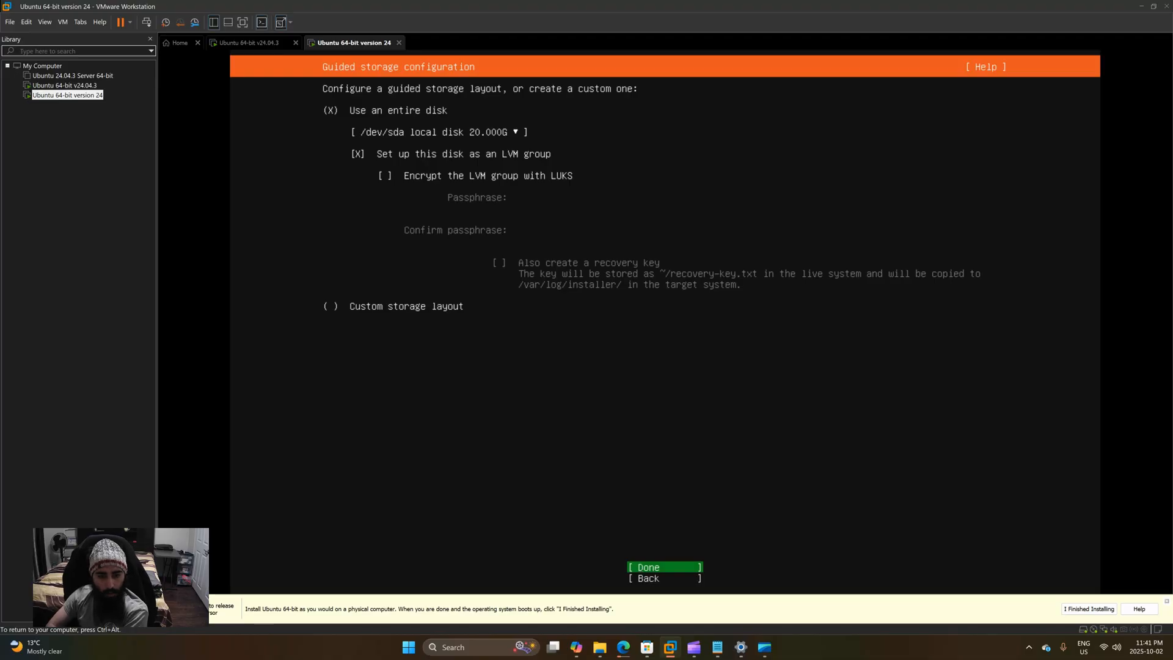
{"action": "key", "text": "Return"}
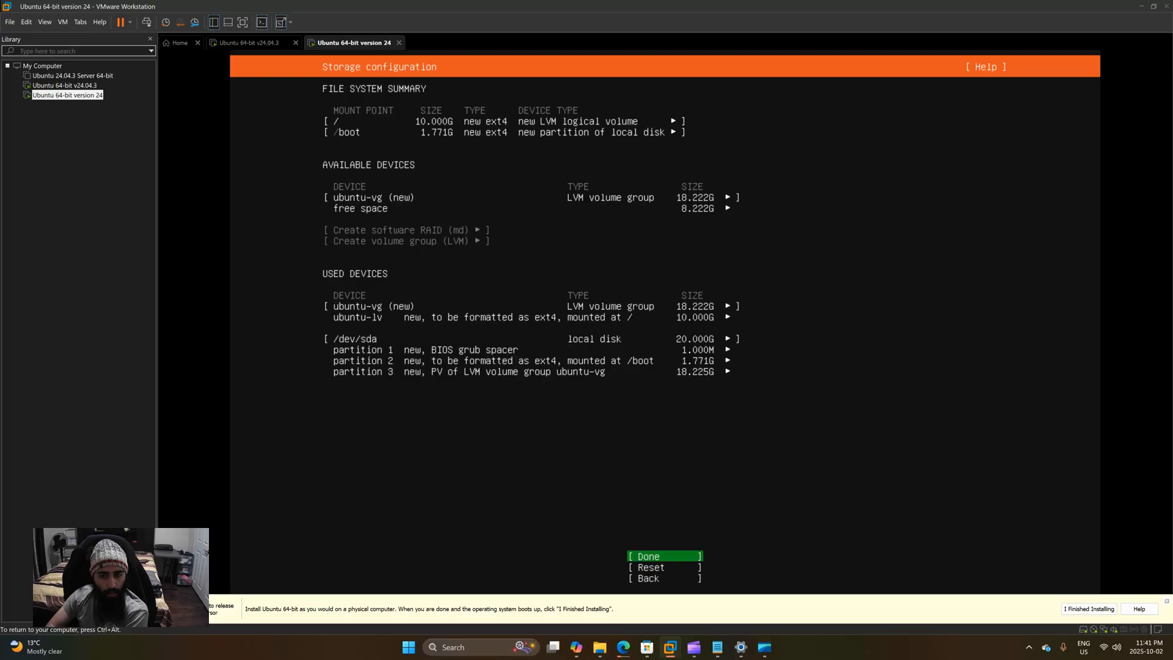
Step: Accept the storage configuration summary and confirm the destructive action to begin the installation
{"action": "key", "text": "Return"}
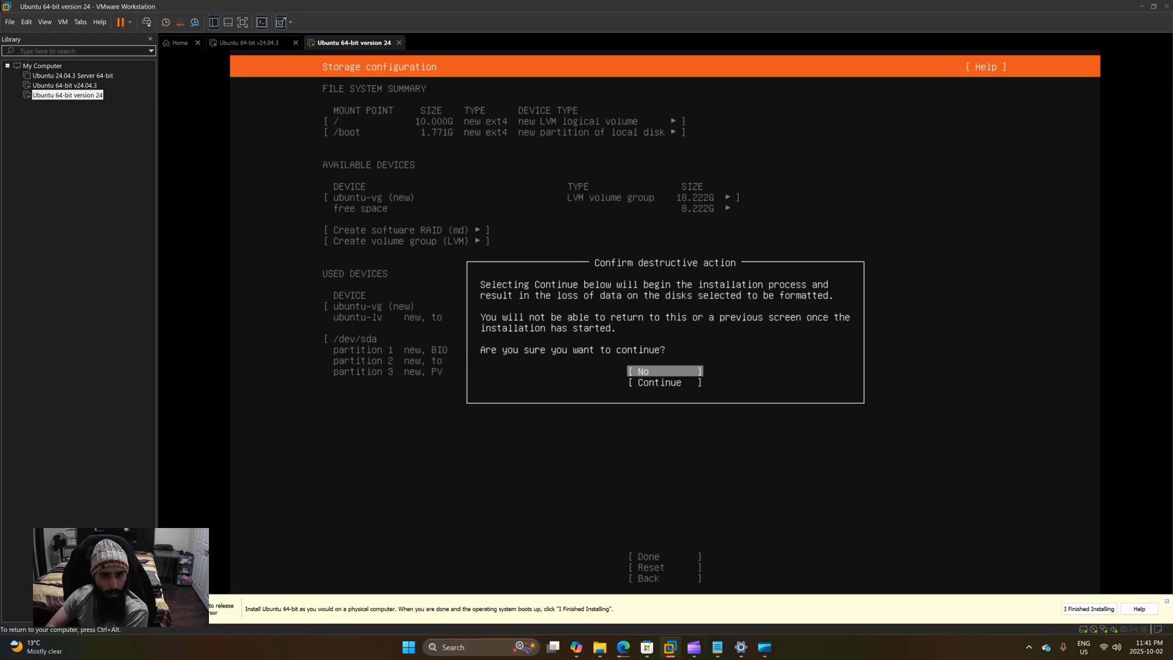
{"action": "key", "text": "Down"}
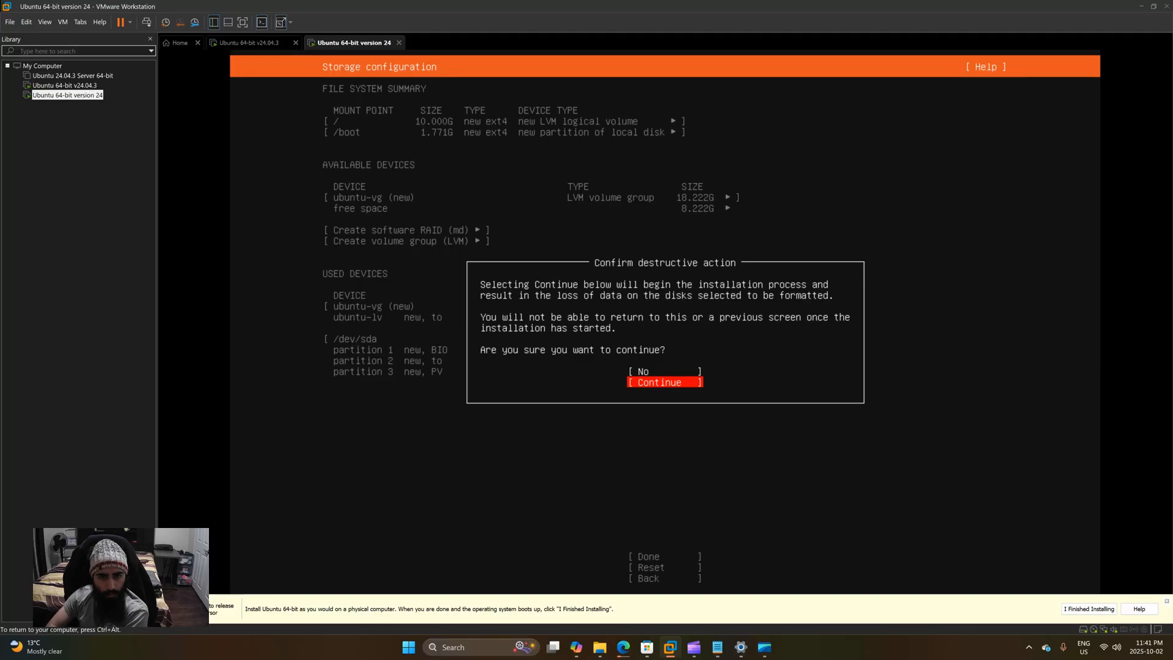
{"action": "key", "text": "Return"}
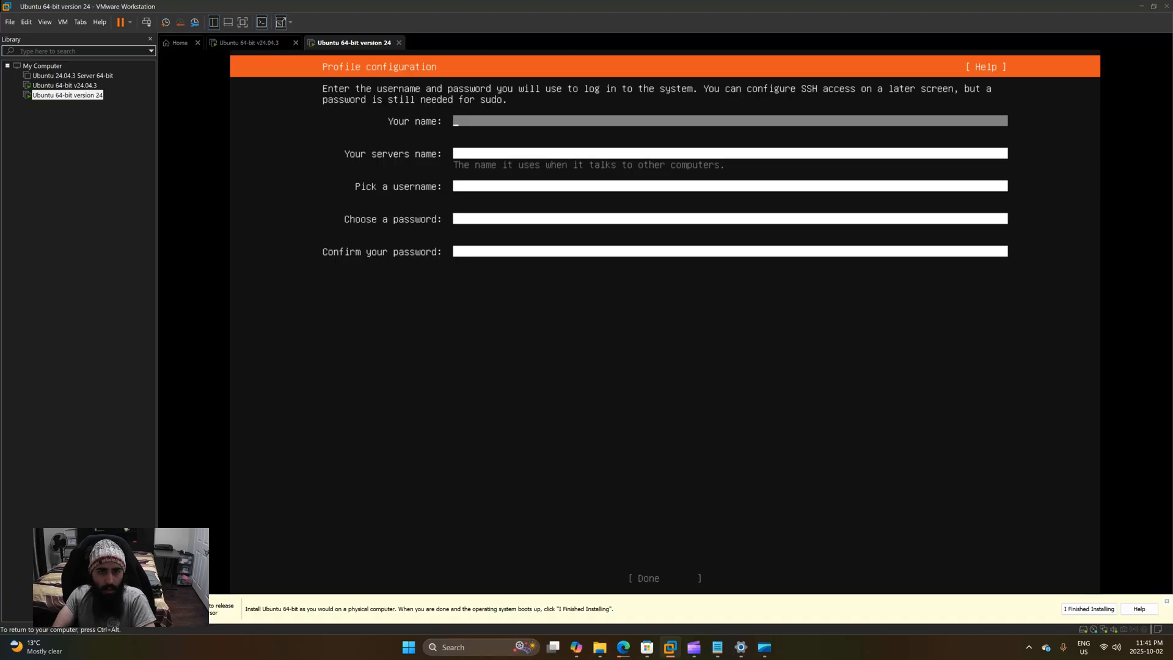
Step: Fill in the profile with the user's full name, the server name ubuntu_server and the login username
{"action": "type", "text": "Jasan"}
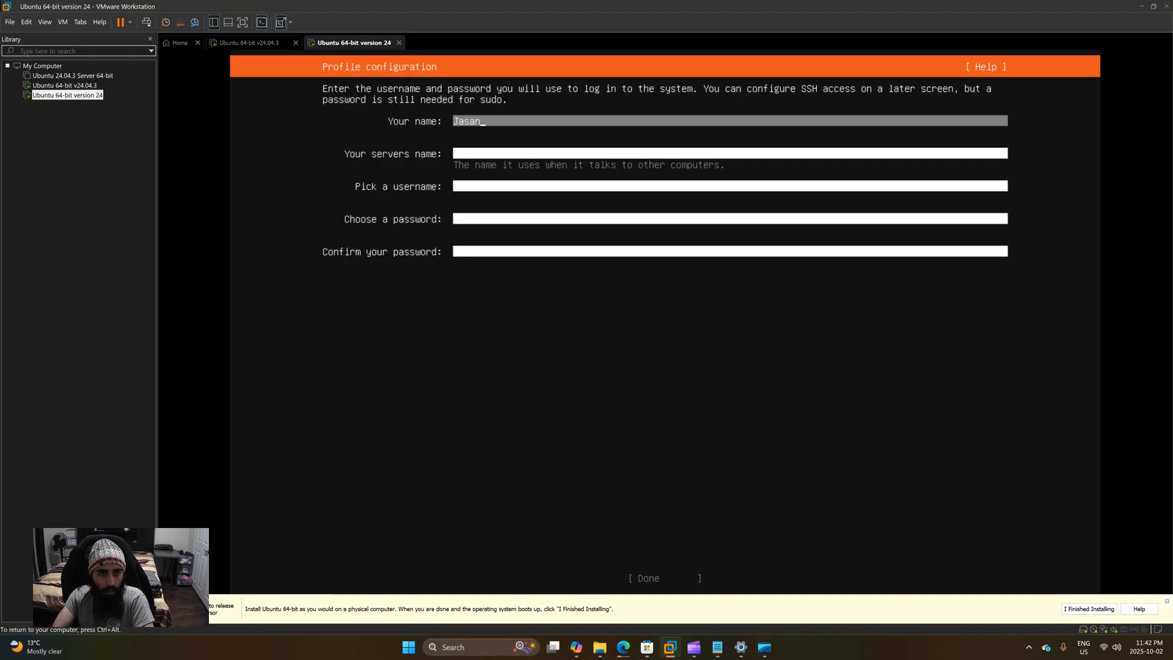
{"action": "key", "text": "Tab"}
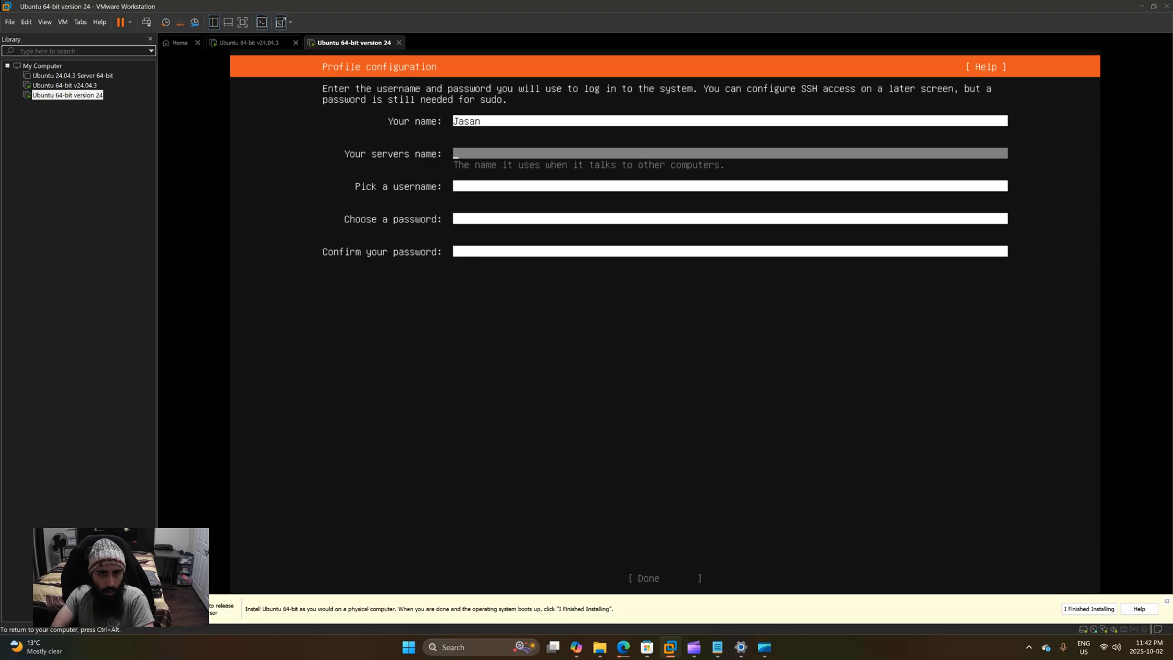
{"action": "type", "text": "bunt"}
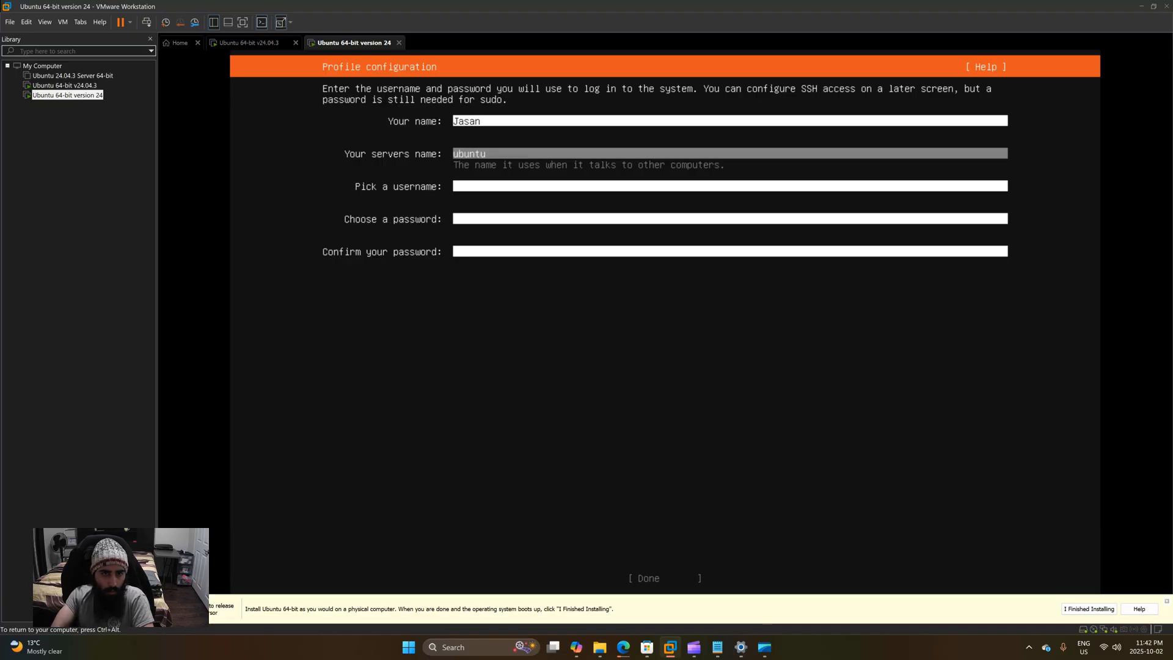
{"action": "type", "text": "u_server"}
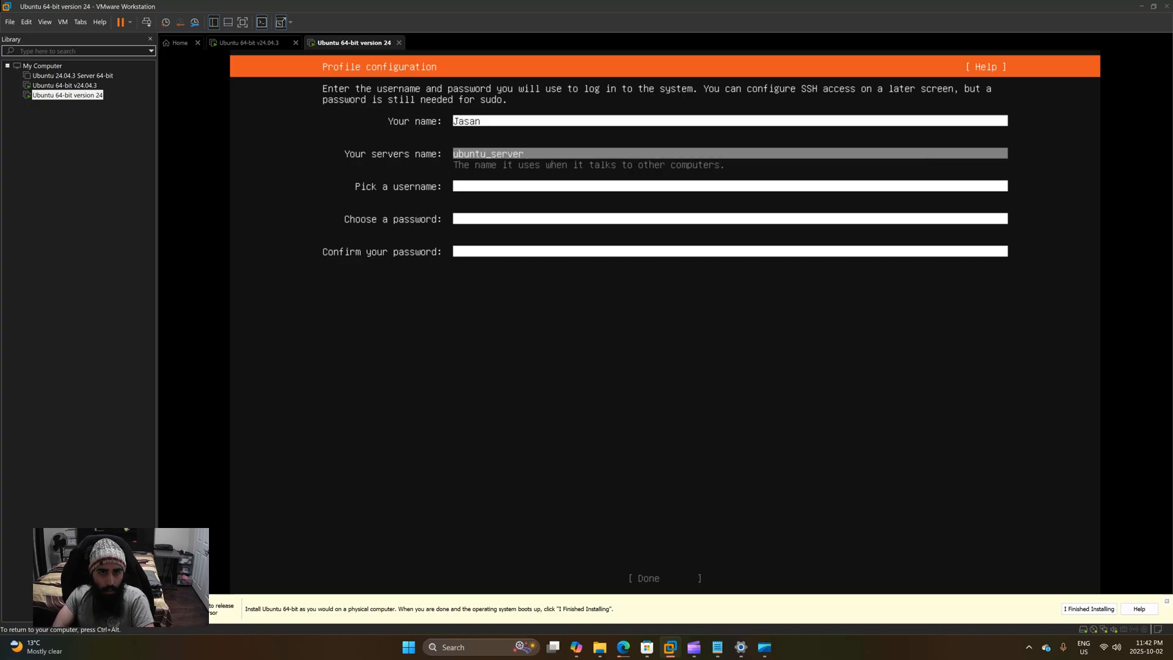
{"action": "key", "text": "Tab"}
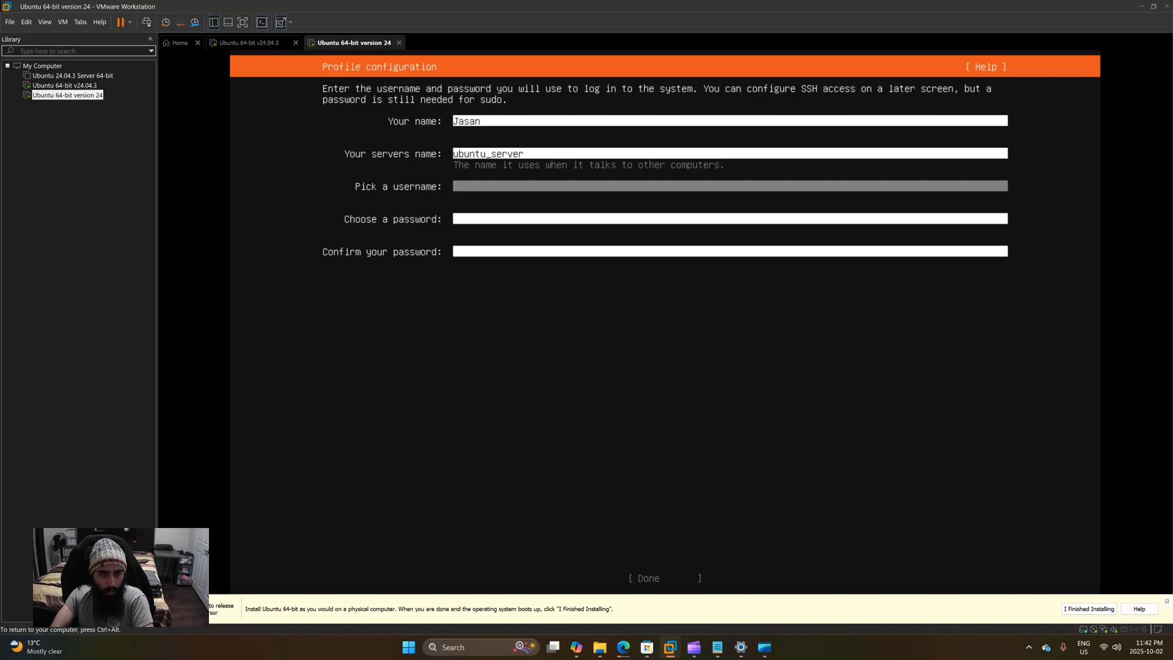
{"action": "type", "text": "j"}
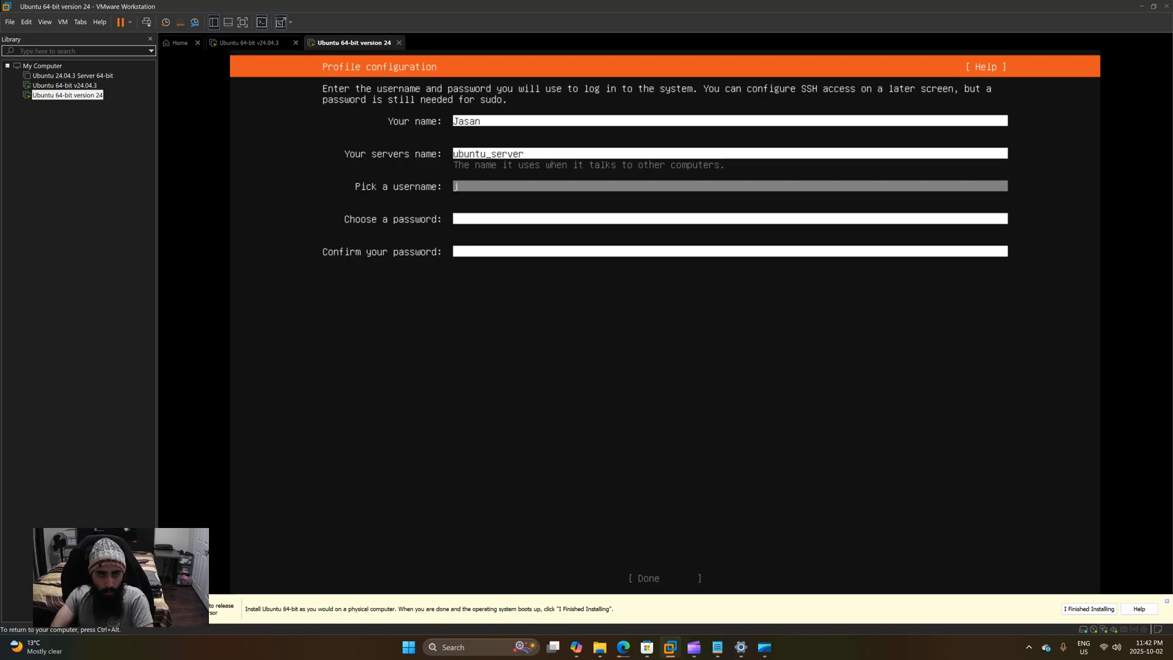
{"action": "type", "text": "asan"}
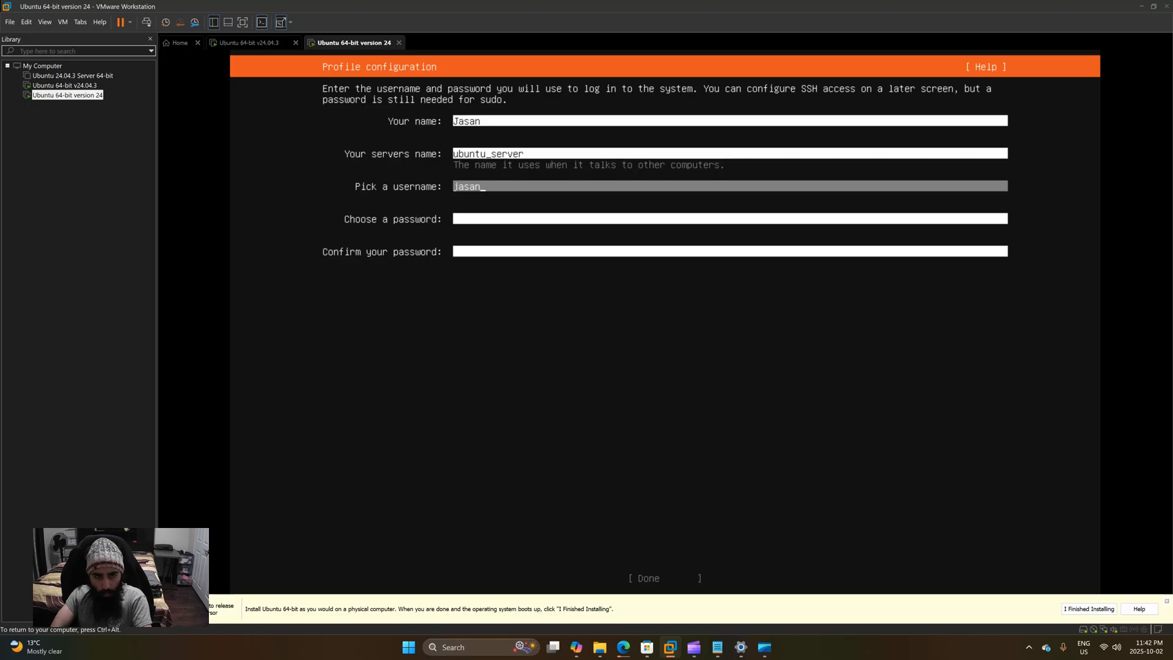
{"action": "type", "text": "21"}
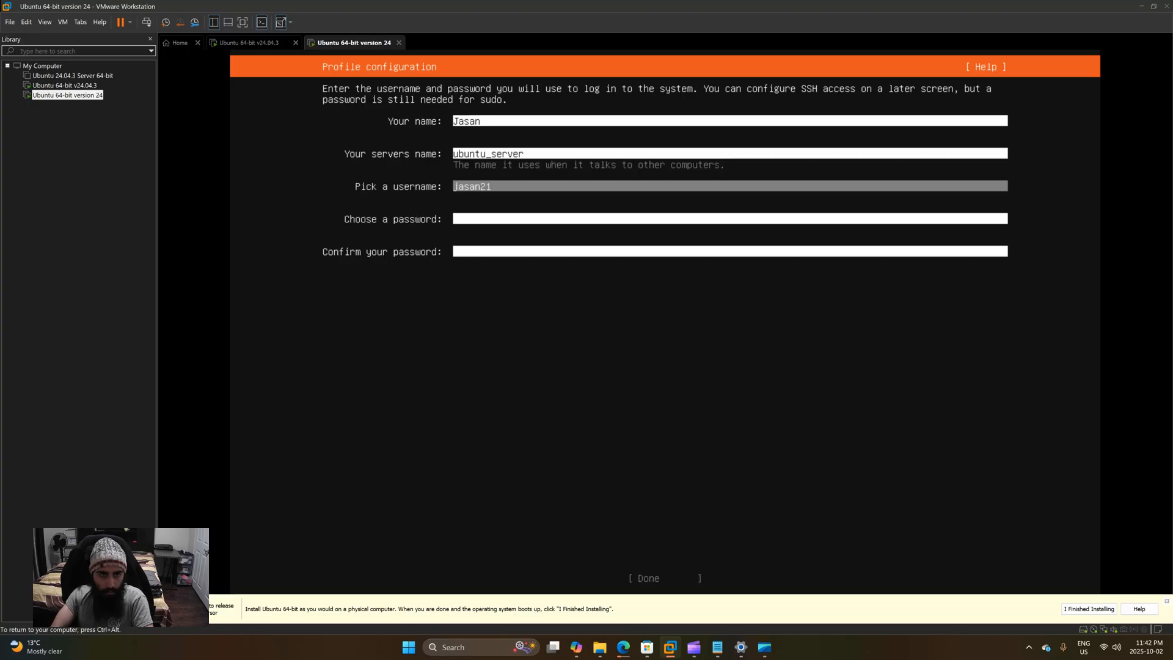
{"action": "key", "text": "Tab"}
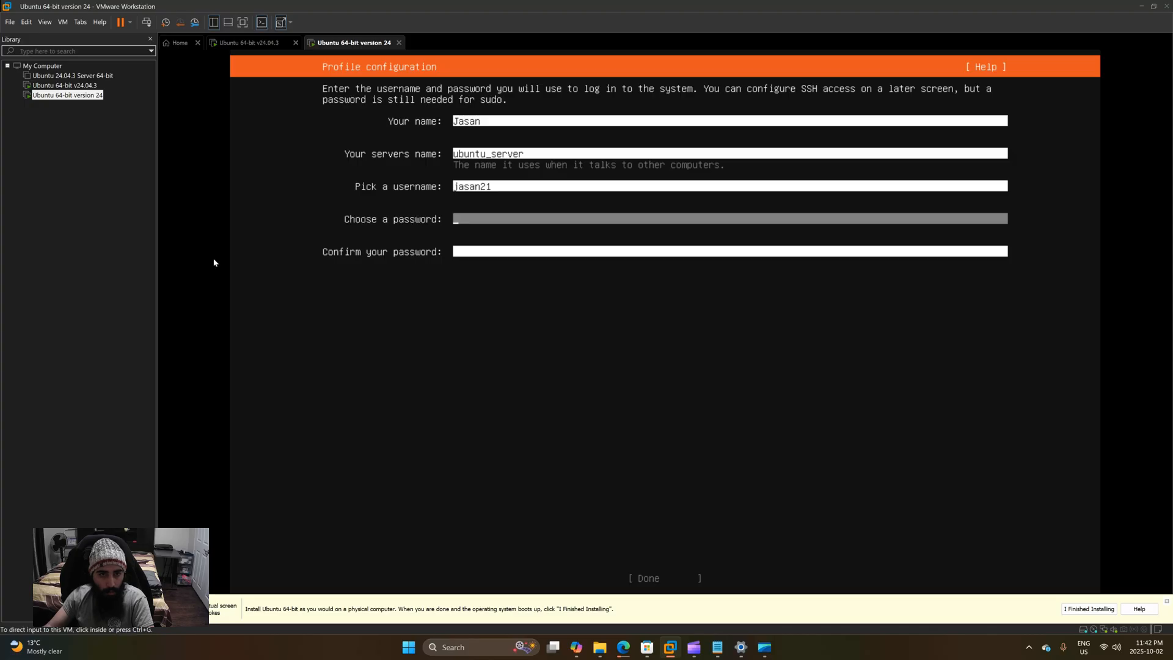
{"action": "type", "text": "*******"}
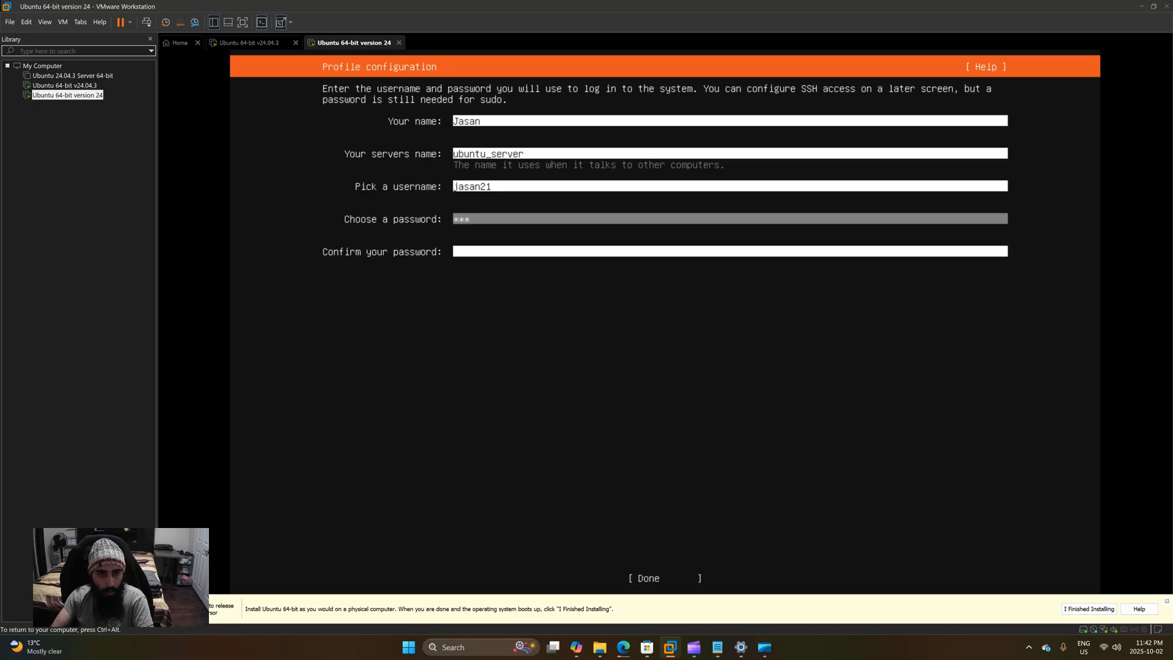
{"action": "key", "text": "BackSpace"}
{"action": "key", "text": "BackSpace"}
{"action": "key", "text": "BackSpace"}
{"action": "key", "text": "BackSpace"}
{"action": "key", "text": "BackSpace"}
{"action": "key", "text": "BackSpace"}
{"action": "key", "text": "BackSpace"}
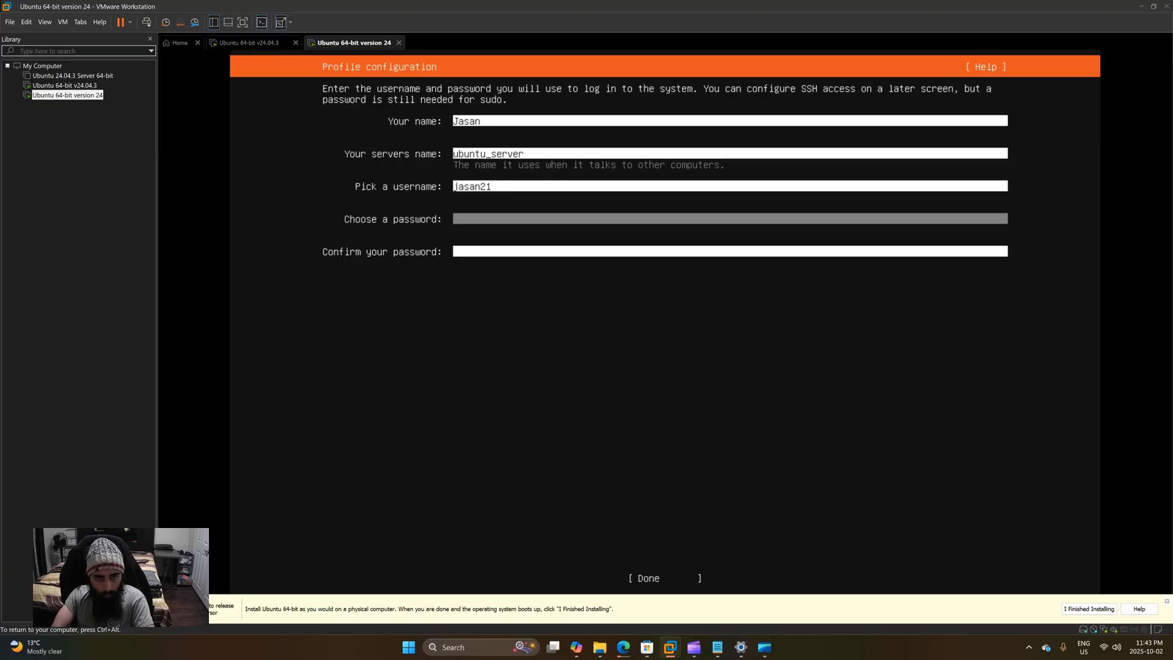
Step: Enter the account password, repeat it in the confirmation field and submit the profile configuration
{"action": "type", "text": "*****"}
{"action": "key", "text": "Tab"}
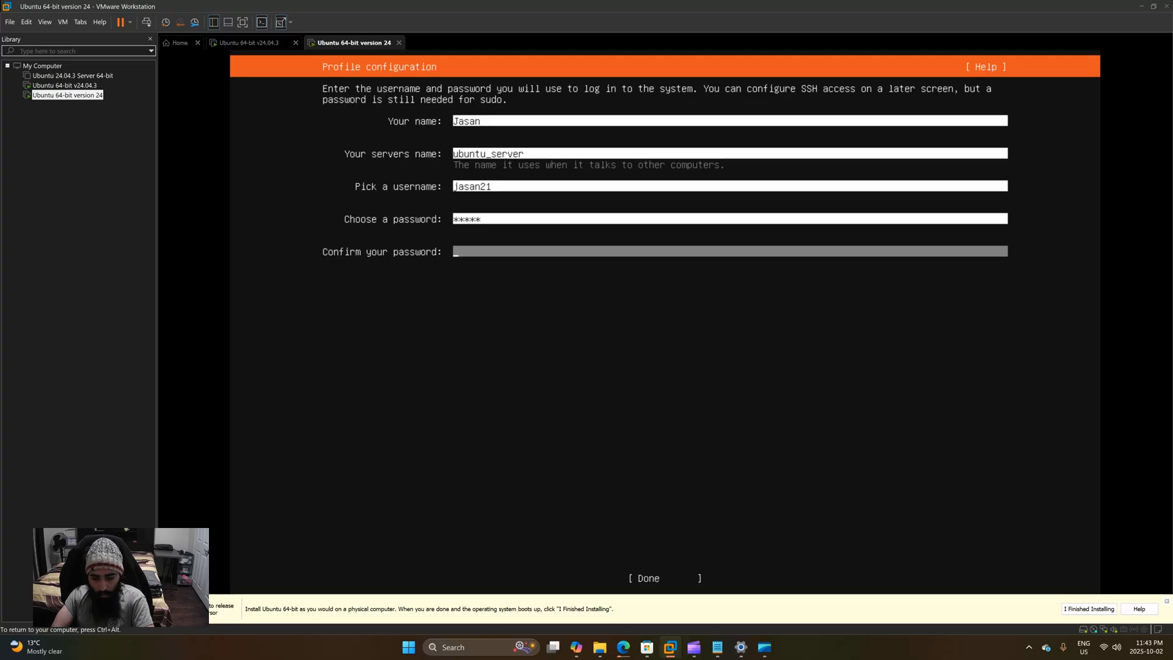
{"action": "type", "text": "****"}
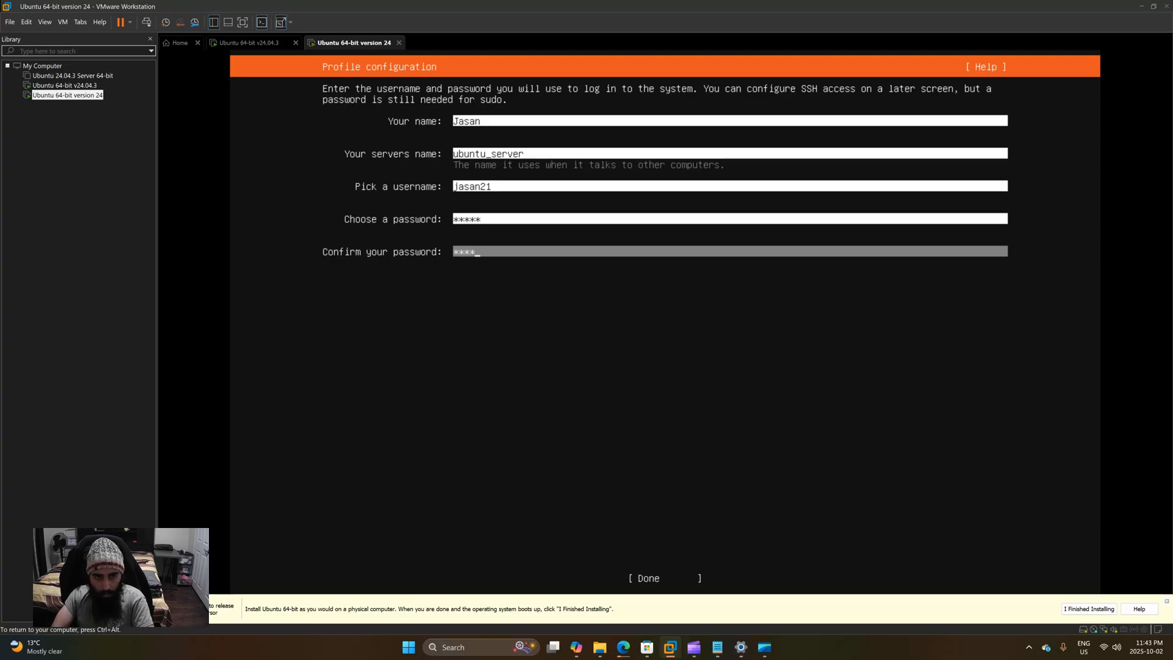
{"action": "type", "text": "*"}
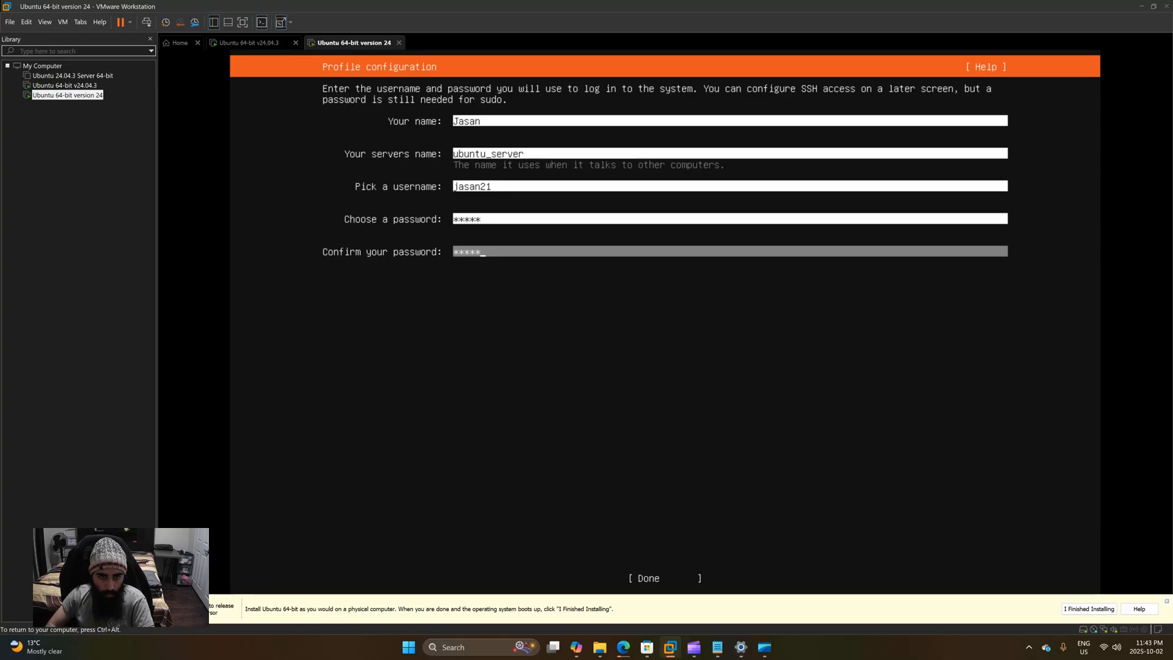
{"action": "key", "text": "Tab"}
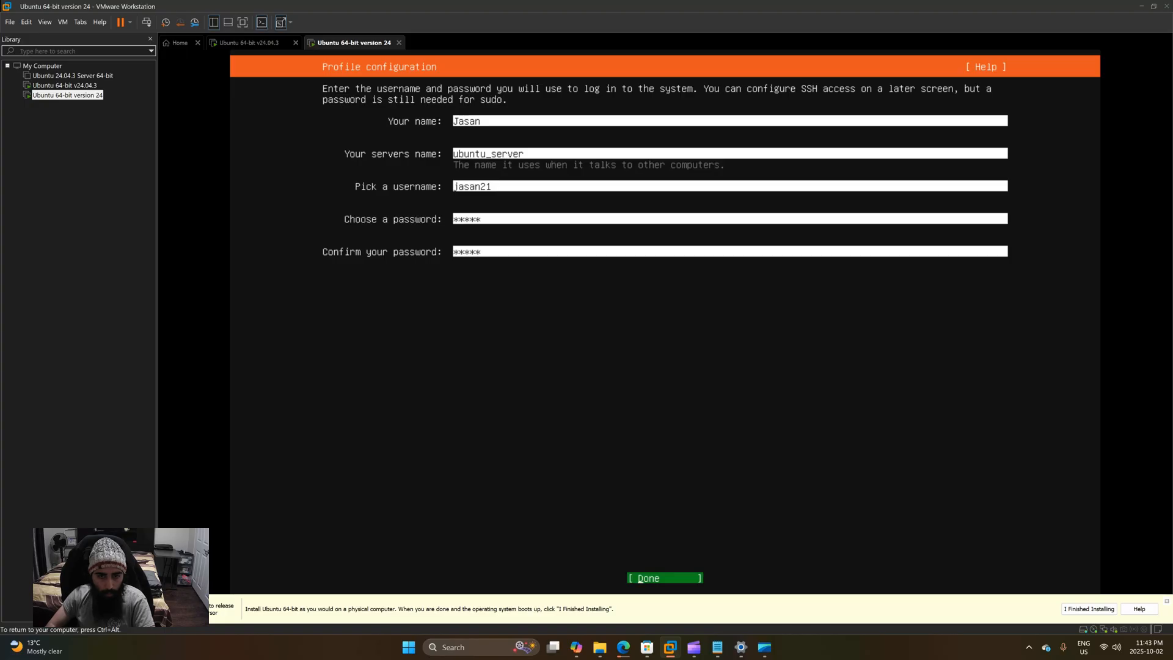
{"action": "key", "text": "shift+Tab"}
{"action": "key", "text": "Tab"}
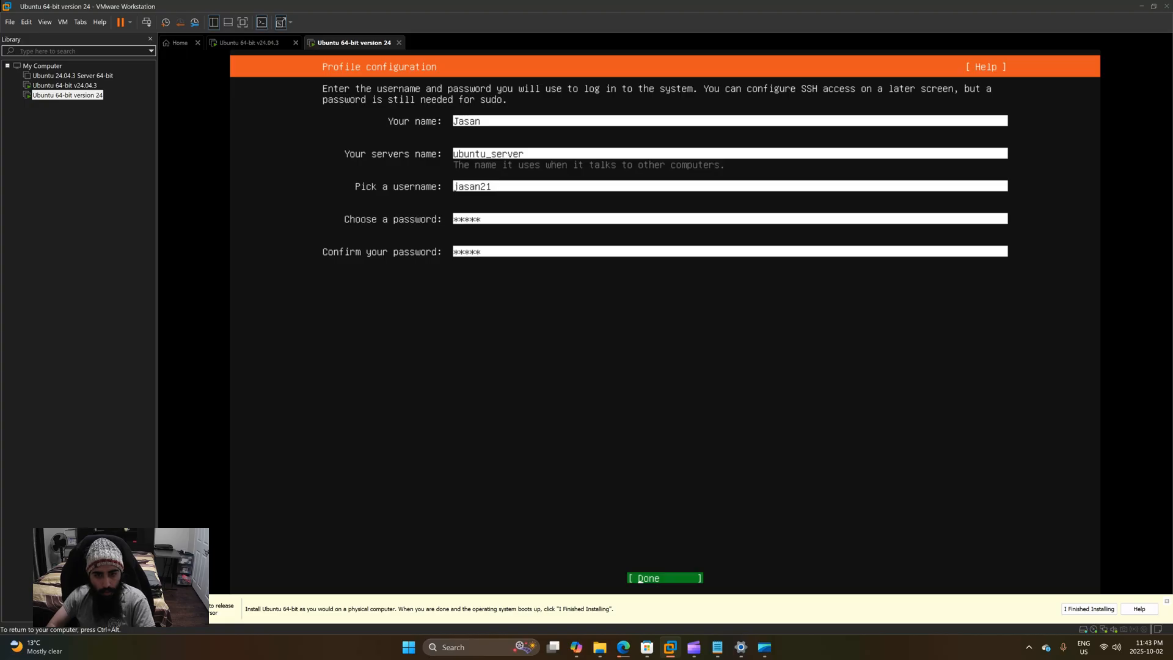
{"action": "key", "text": "Return"}
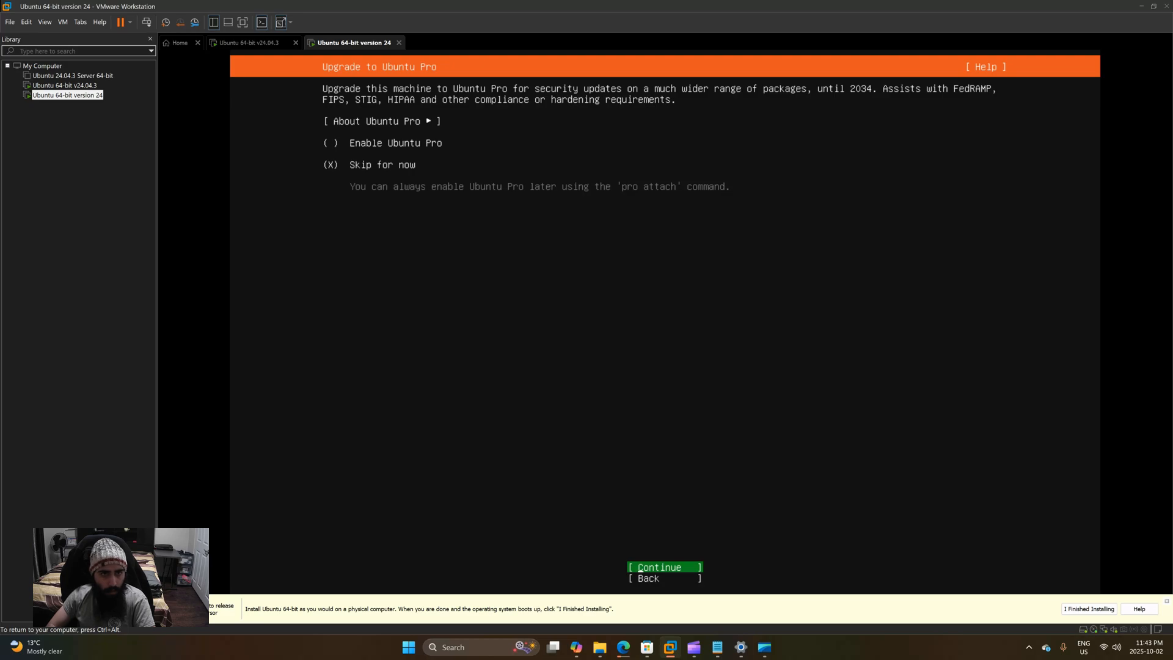
Step: Skip the Ubuntu Pro upgrade for now and continue to the SSH configuration
{"action": "key", "text": "Down"}
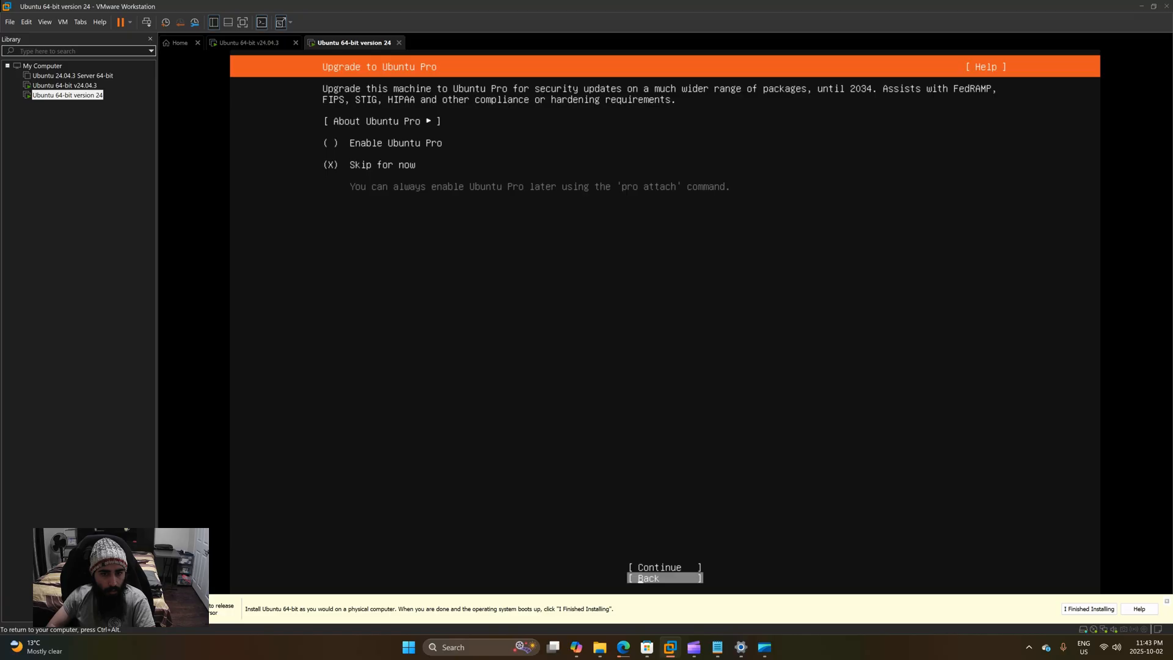
{"action": "key", "text": "Up"}
{"action": "key", "text": "Return"}
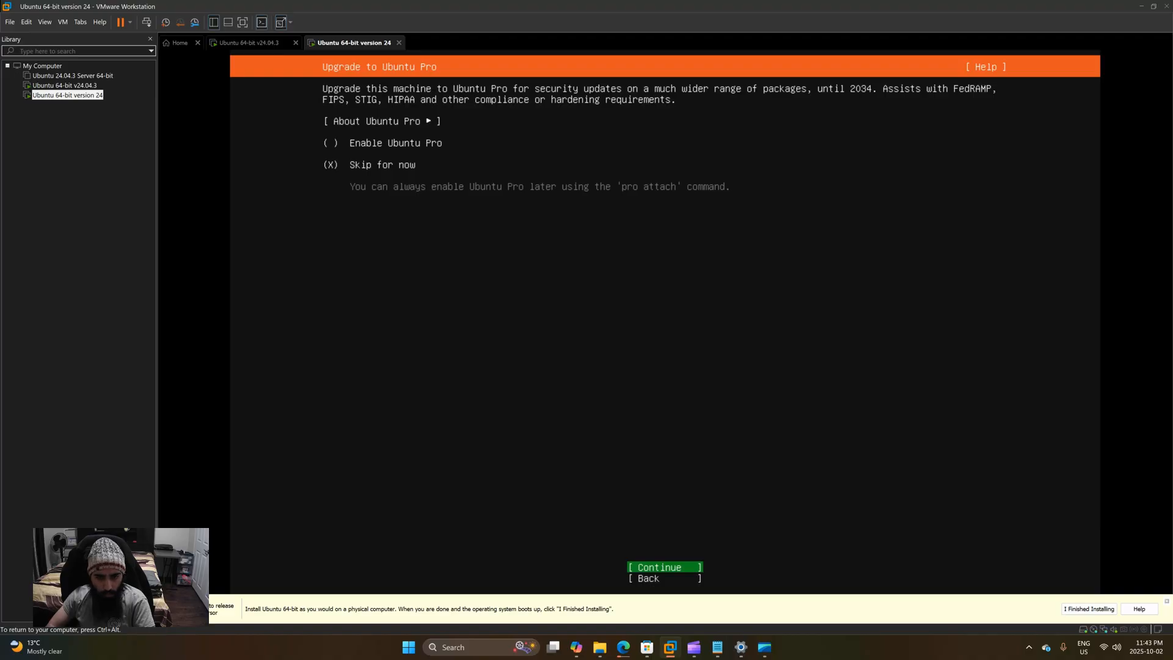
{"action": "left_click", "coordinate": [639, 569]}
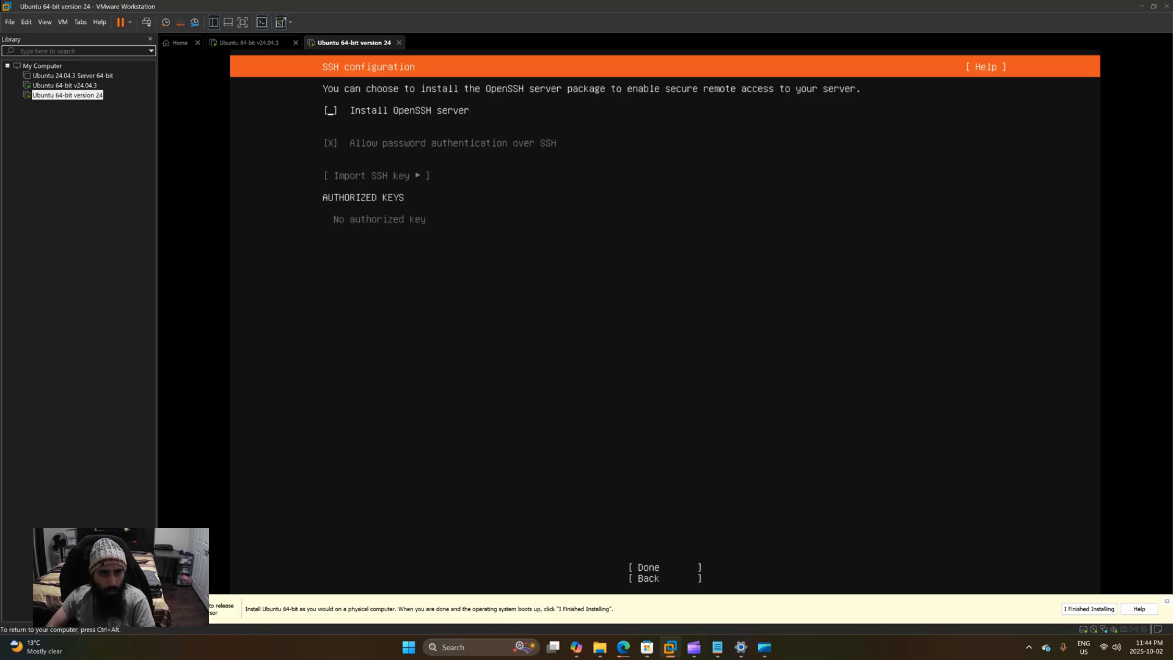
Step: Enable installation of the OpenSSH server without importing an SSH key and accept the SSH configuration
{"action": "key", "text": "space"}
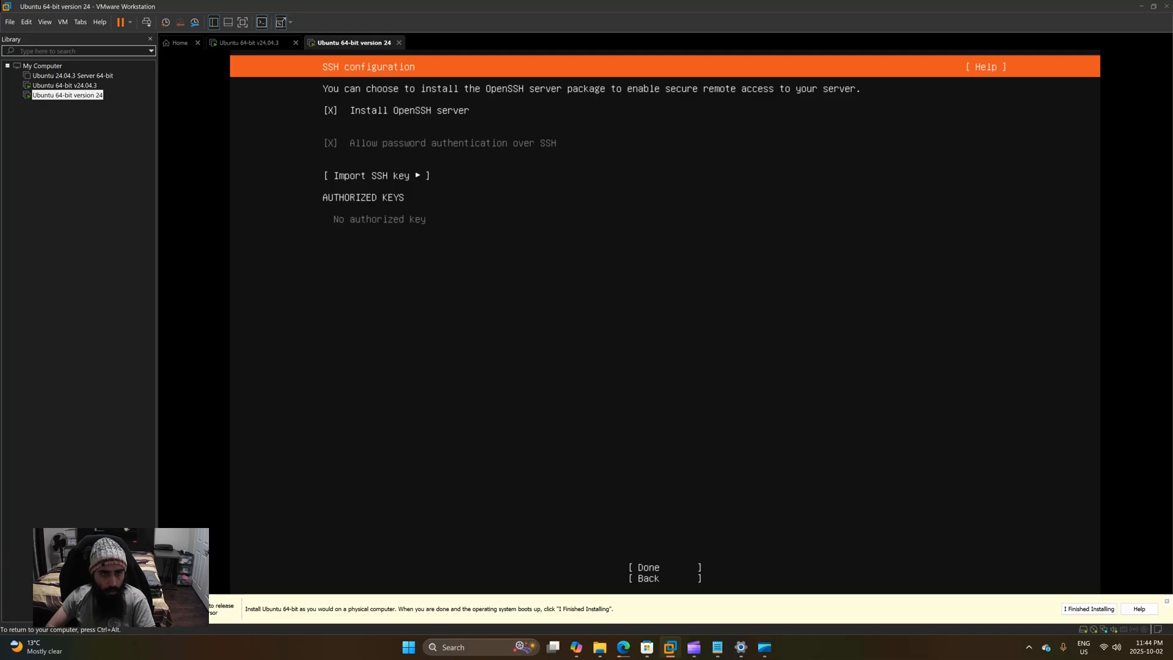
{"action": "key", "text": "Down"}
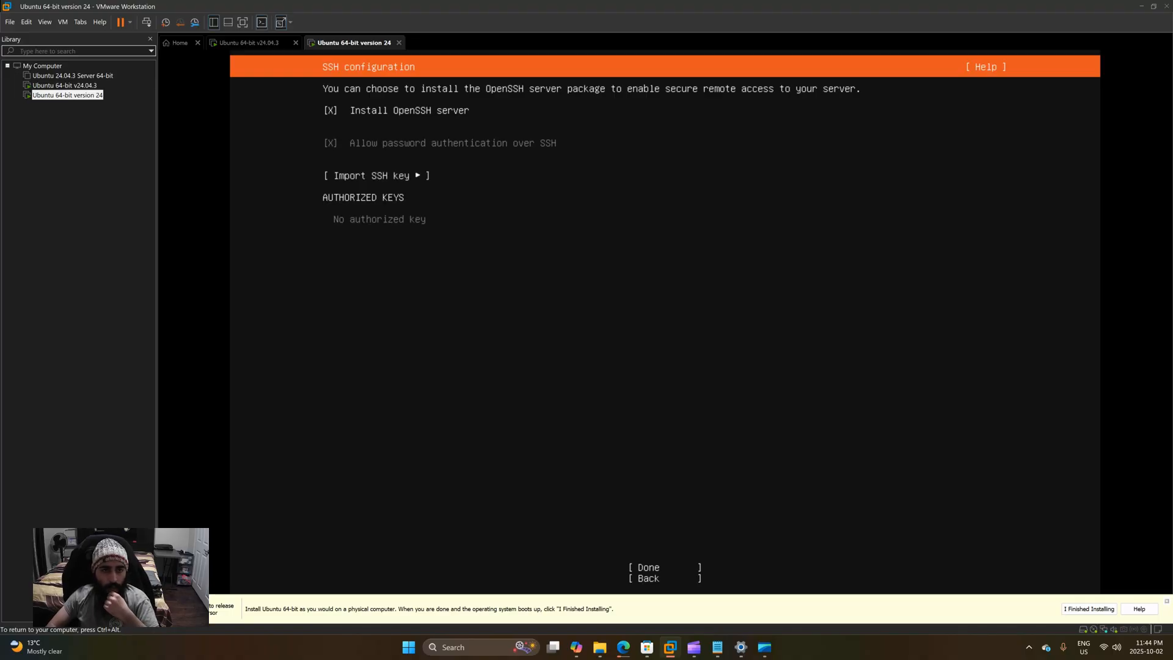
{"action": "key", "text": "Tab"}
{"action": "key", "text": "Tab"}
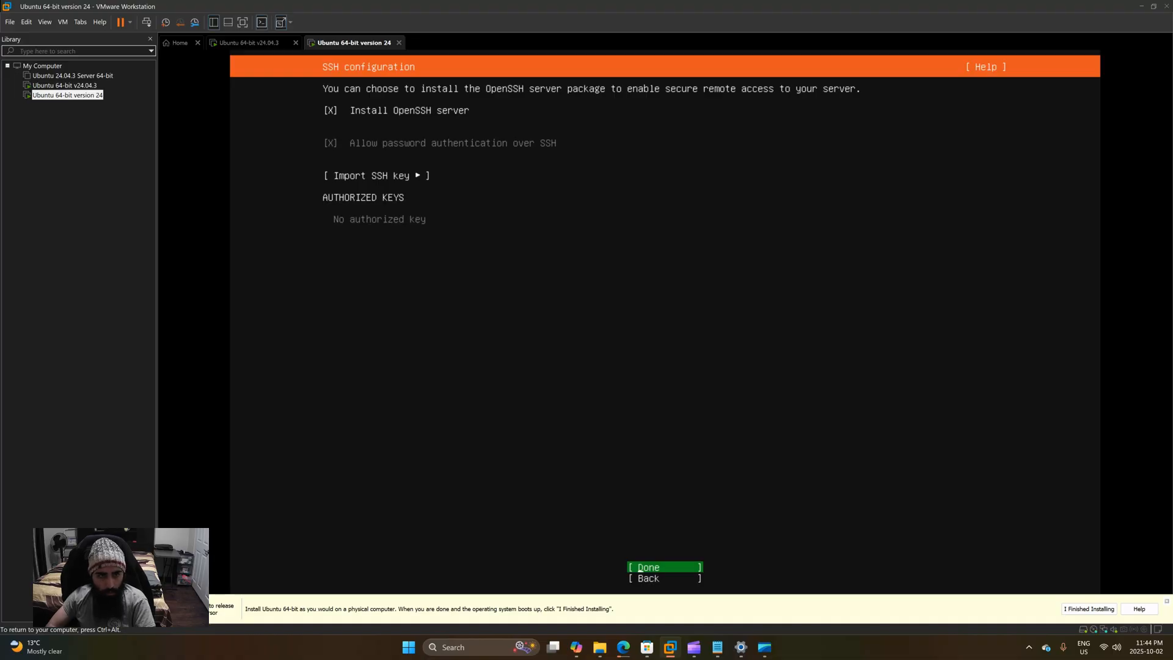
{"action": "key", "text": "Return"}
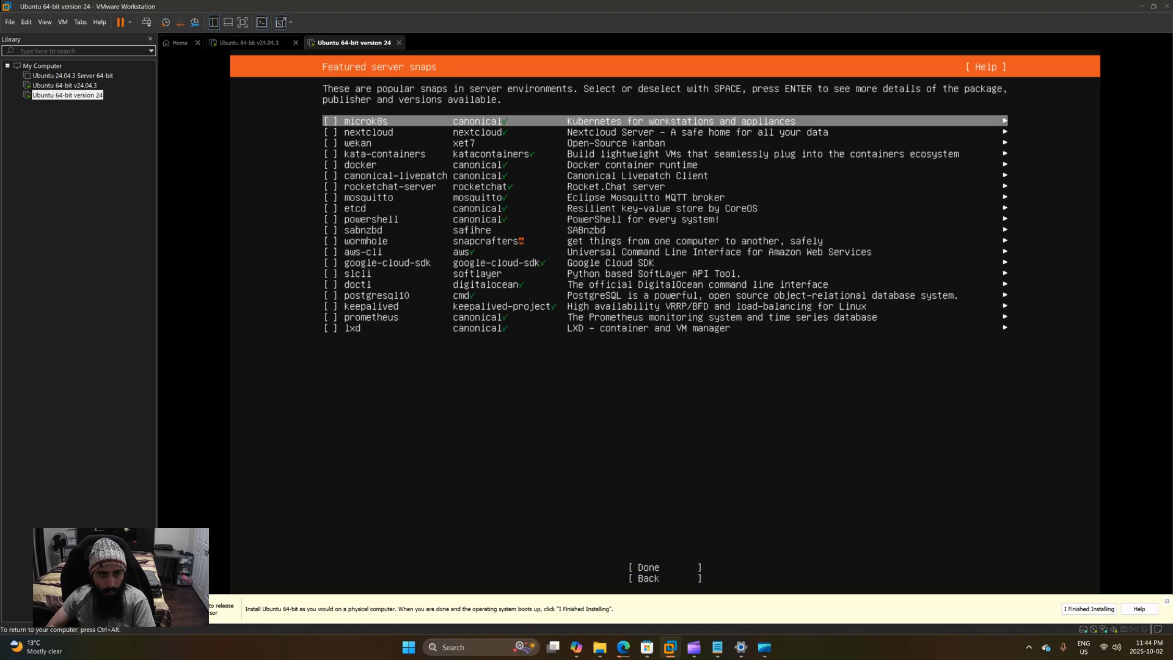
Step: Look through the featured server snaps offered for installation
{"action": "key", "text": "Down"}
{"action": "key", "text": "Down"}
{"action": "key", "text": "Down"}
{"action": "key", "text": "Down"}
{"action": "key", "text": "Down"}
{"action": "key", "text": "Down"}
{"action": "key", "text": "Up"}
{"action": "key", "text": "Up"}
{"action": "key", "text": "Up"}
{"action": "key", "text": "Up"}
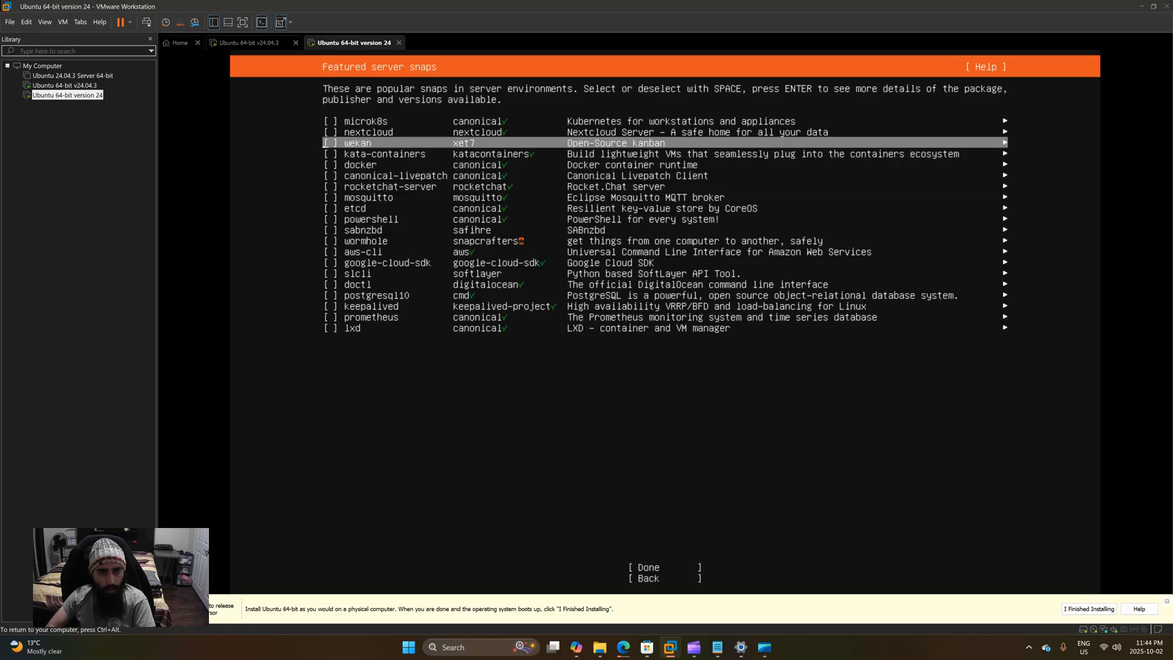
{"action": "key", "text": "Up"}
{"action": "key", "text": "Up"}
{"action": "key", "text": "Down"}
{"action": "key", "text": "Down"}
{"action": "key", "text": "Down"}
{"action": "key", "text": "Down"}
{"action": "key", "text": "Down"}
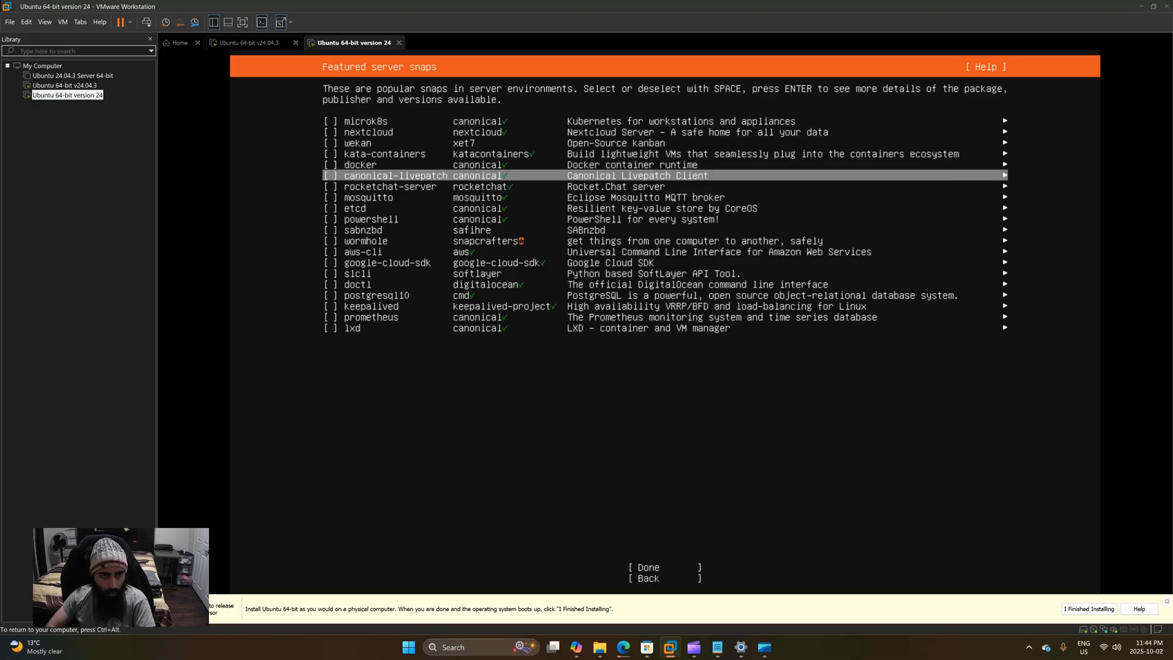
Step: Finish the featured server snaps selection without choosing any snap and let the installation run
{"action": "key", "text": "Down"}
{"action": "key", "text": "Down"}
{"action": "key", "text": "Down"}
{"action": "key", "text": "Down"}
{"action": "key", "text": "Down"}
{"action": "key", "text": "Down"}
{"action": "key", "text": "Down"}
{"action": "key", "text": "Down"}
{"action": "key", "text": "Down"}
{"action": "key", "text": "Down"}
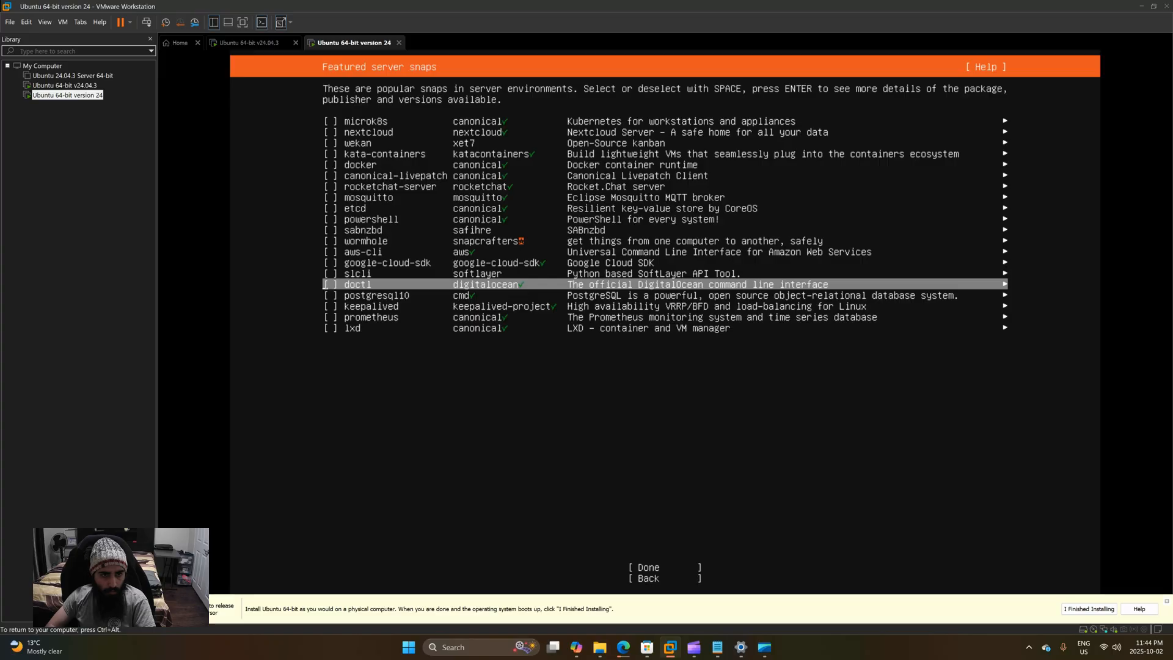
{"action": "key", "text": "Down"}
{"action": "key", "text": "Down"}
{"action": "key", "text": "Down"}
{"action": "key", "text": "Down"}
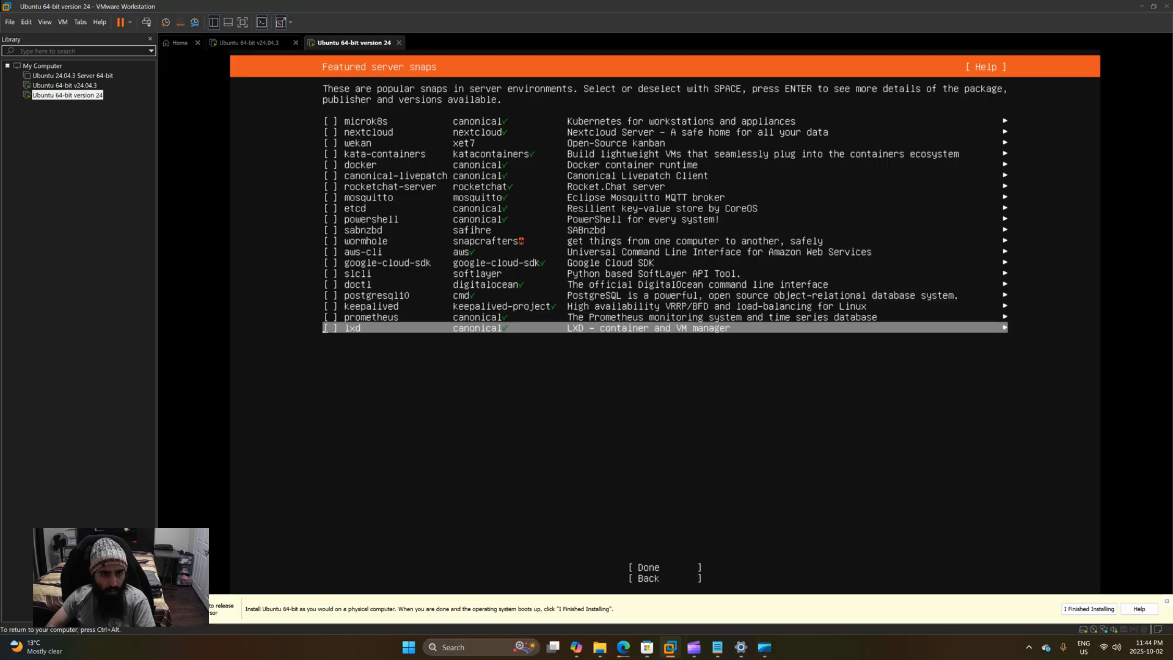
{"action": "key", "text": "Down"}
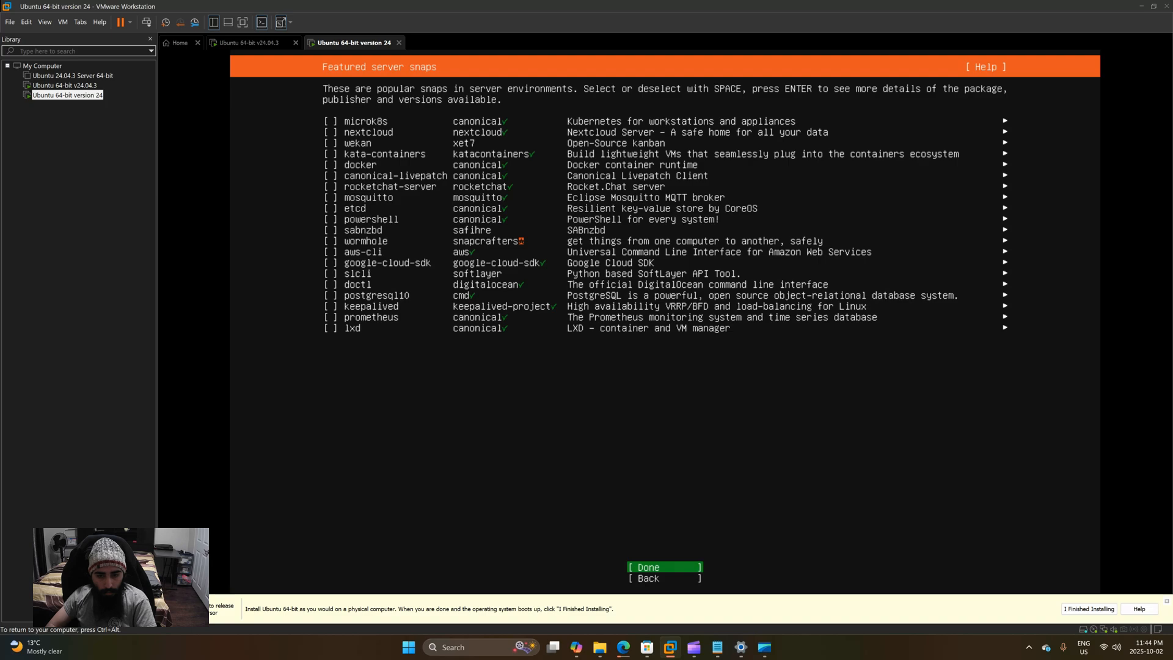
{"action": "key", "text": "Return"}
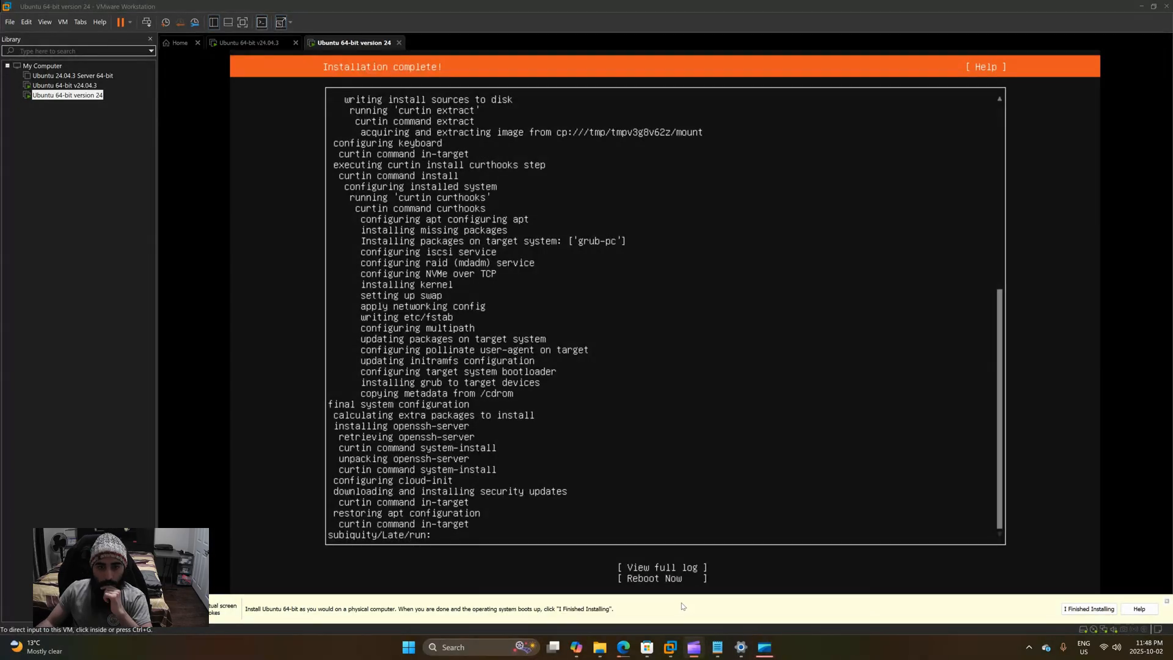
Step: Reboot the virtual machine from the installation complete screen
{"action": "left_click", "coordinate": [689, 253]}
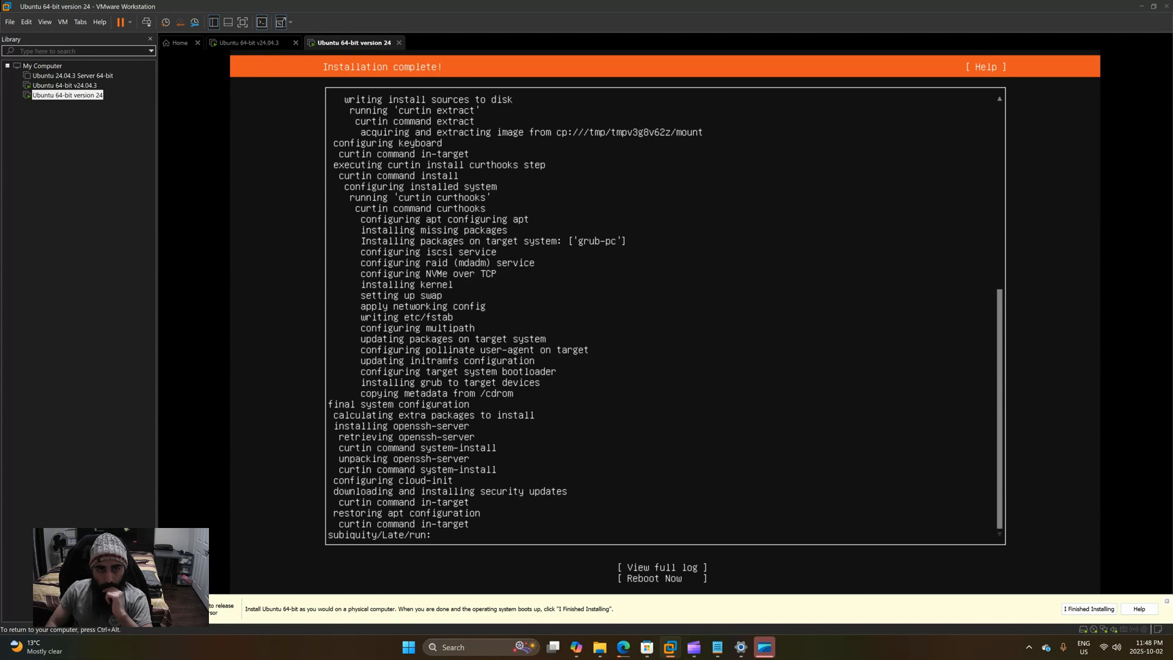
{"action": "key", "text": "Tab"}
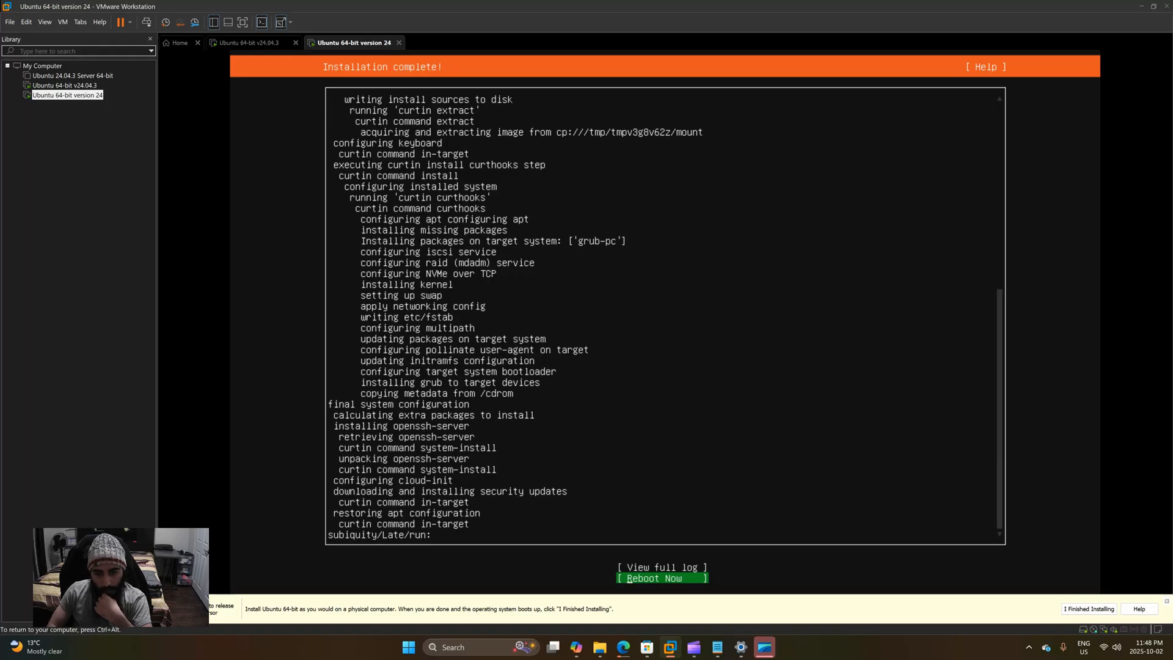
{"action": "key", "text": "Return"}
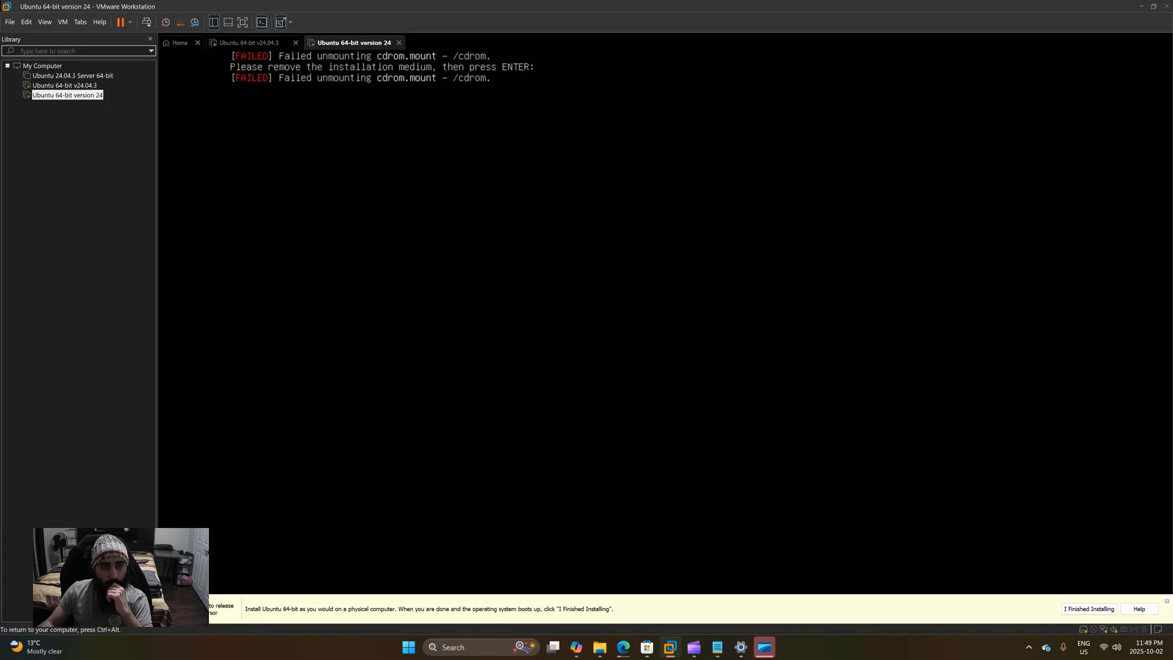
{"action": "key", "text": "ctrl+alt"}
{"action": "left_click", "coordinate": [183, 73]}
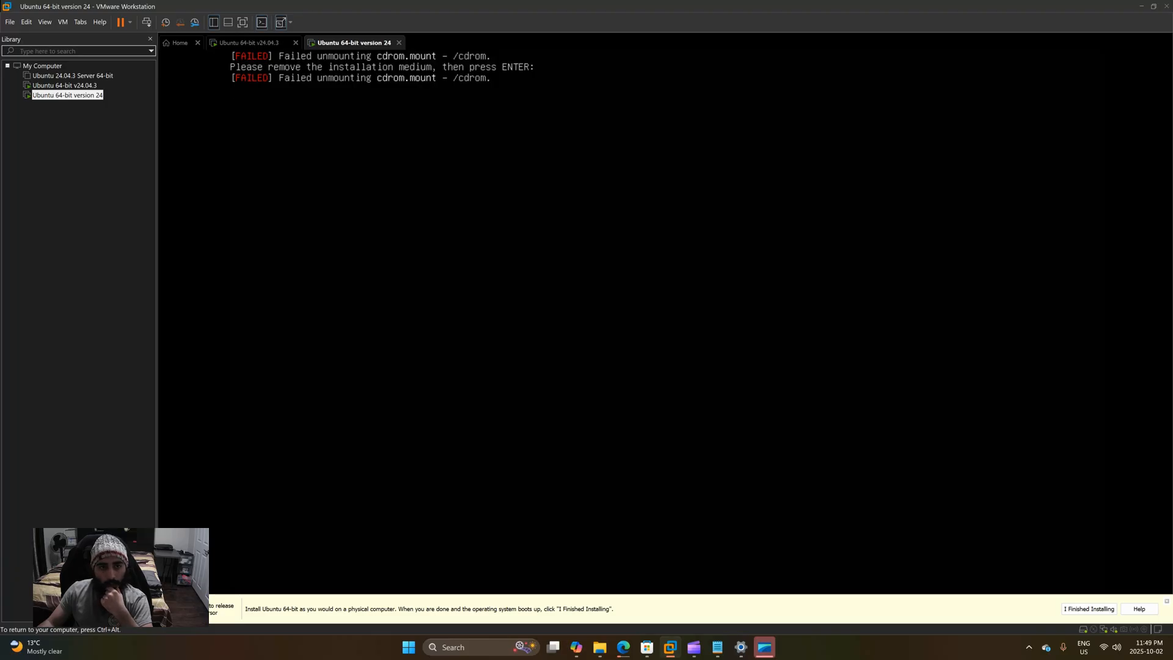
{"action": "key", "text": "ctrl+alt"}
{"action": "key", "text": "ctrl+g"}
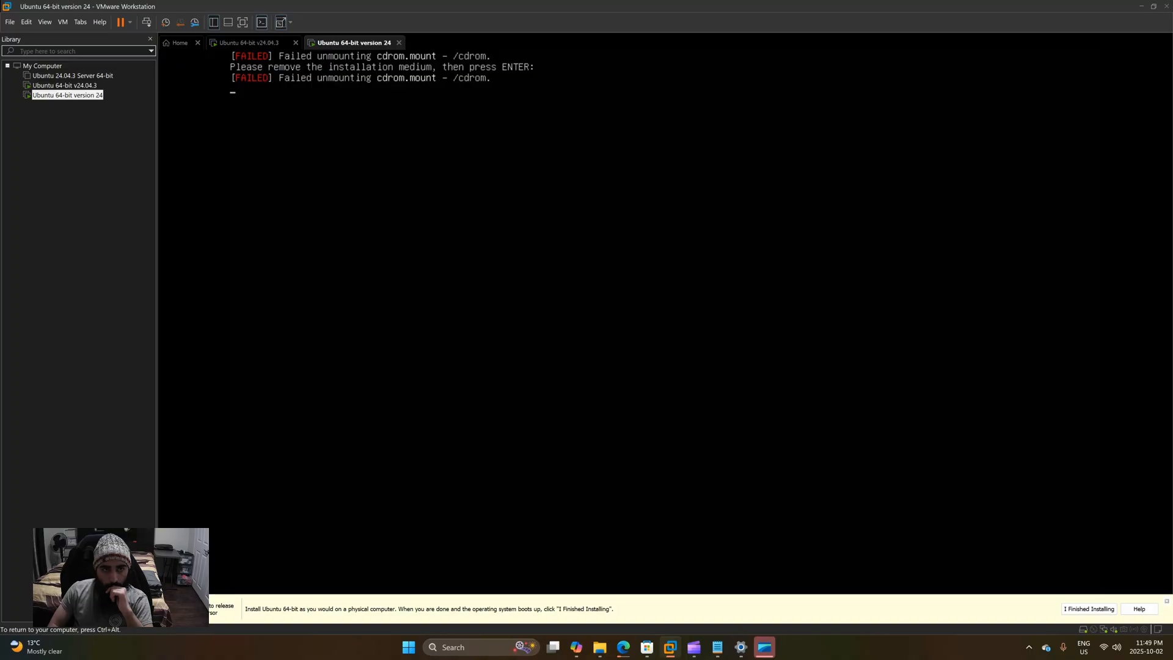
Step: Continue past the installation medium removal prompt and bring up a clean ubuntuserver login prompt once booting ends
{"action": "key", "text": "Return"}
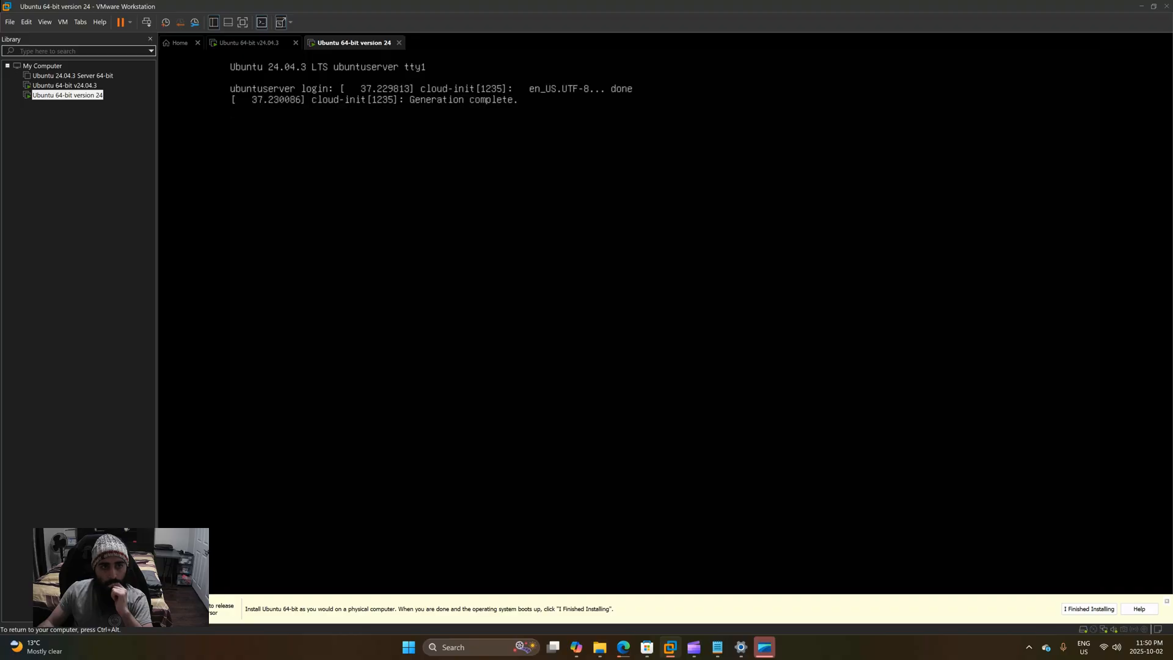
{"action": "key", "text": "ctrl+alt"}
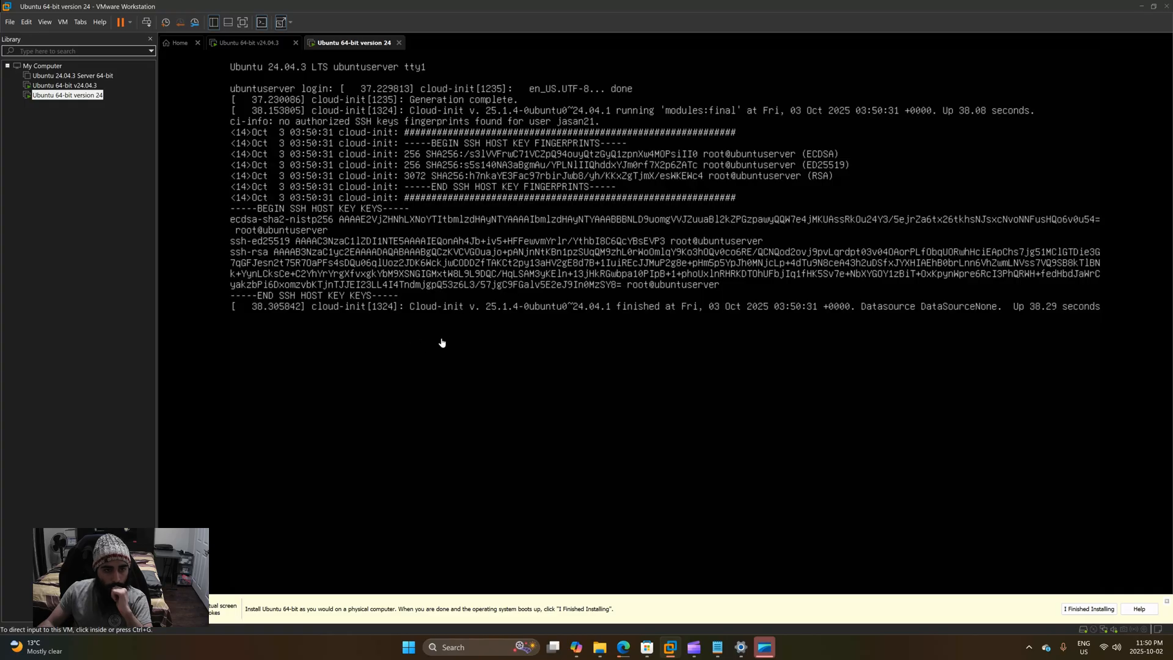
{"action": "left_click", "coordinate": [384, 330]}
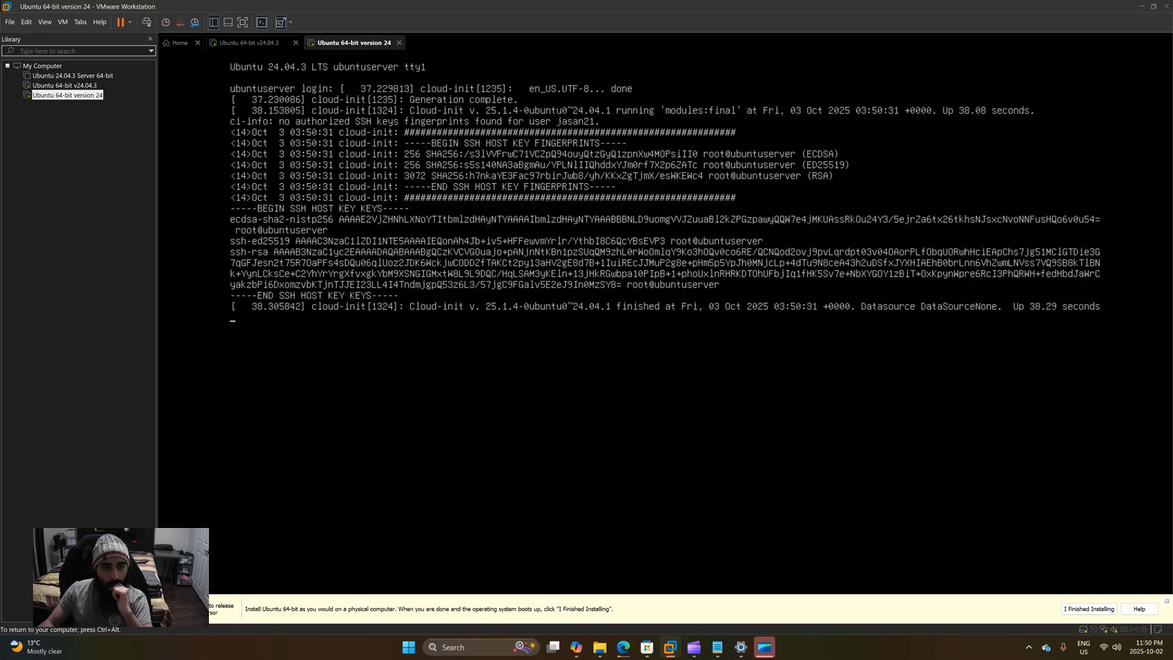
{"action": "key", "text": "ctrl+alt"}
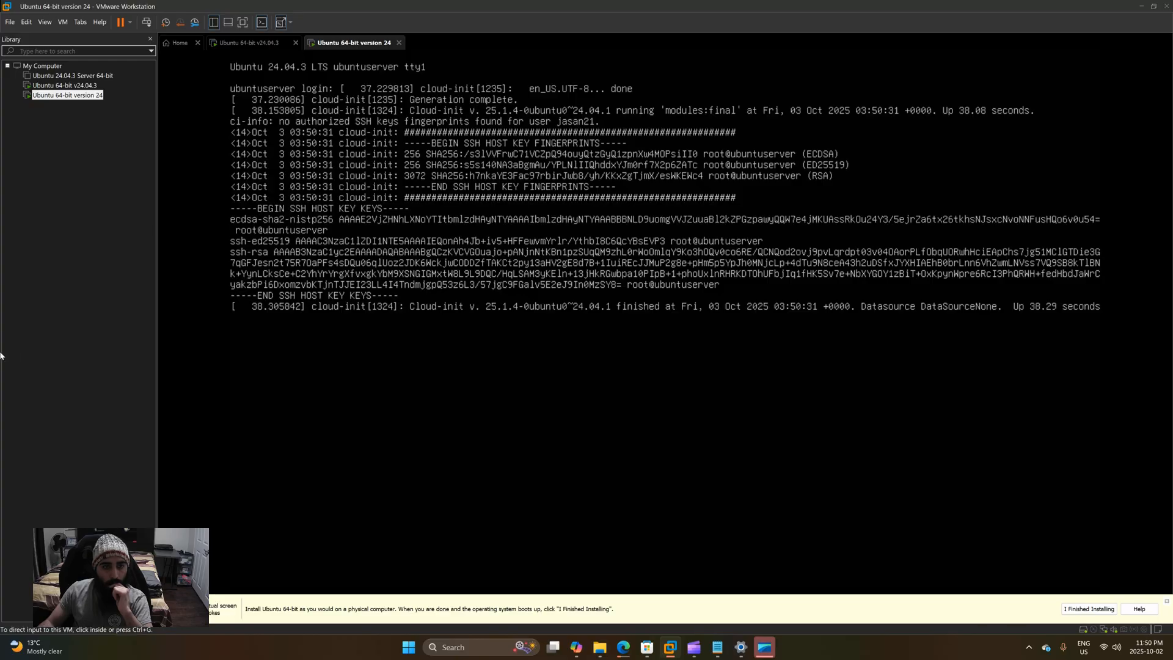
{"action": "left_click", "coordinate": [207, 336]}
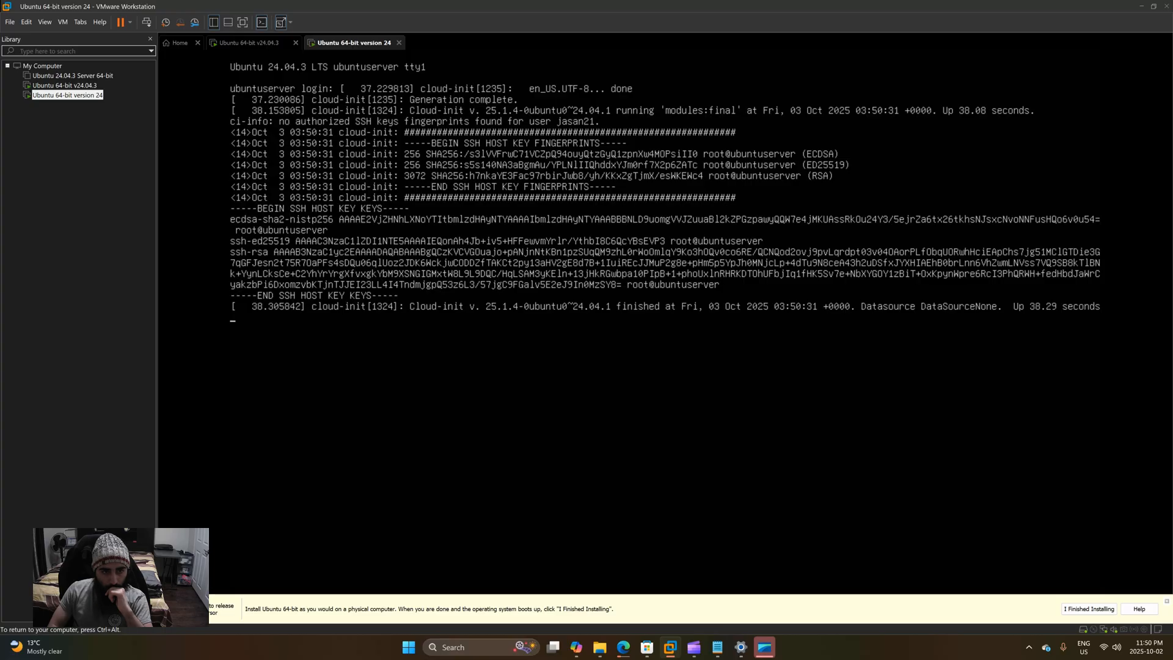
{"action": "key", "text": "Return"}
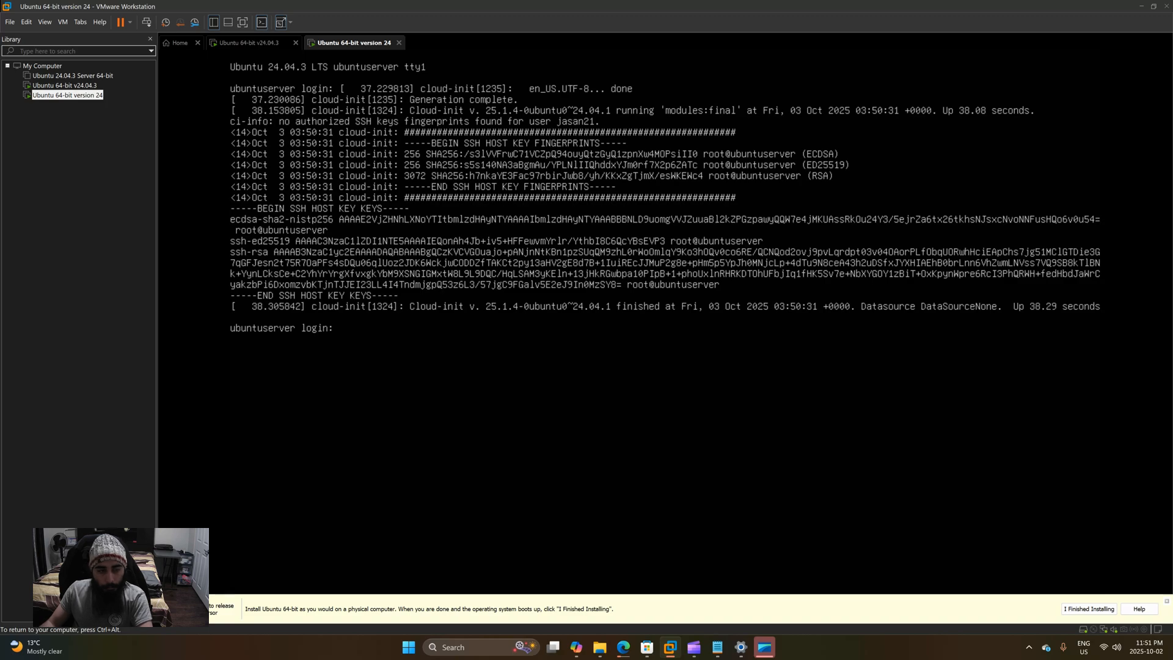
Step: Log in to the Ubuntu server console with the account's username and password
{"action": "key", "text": "ctrl+alt"}
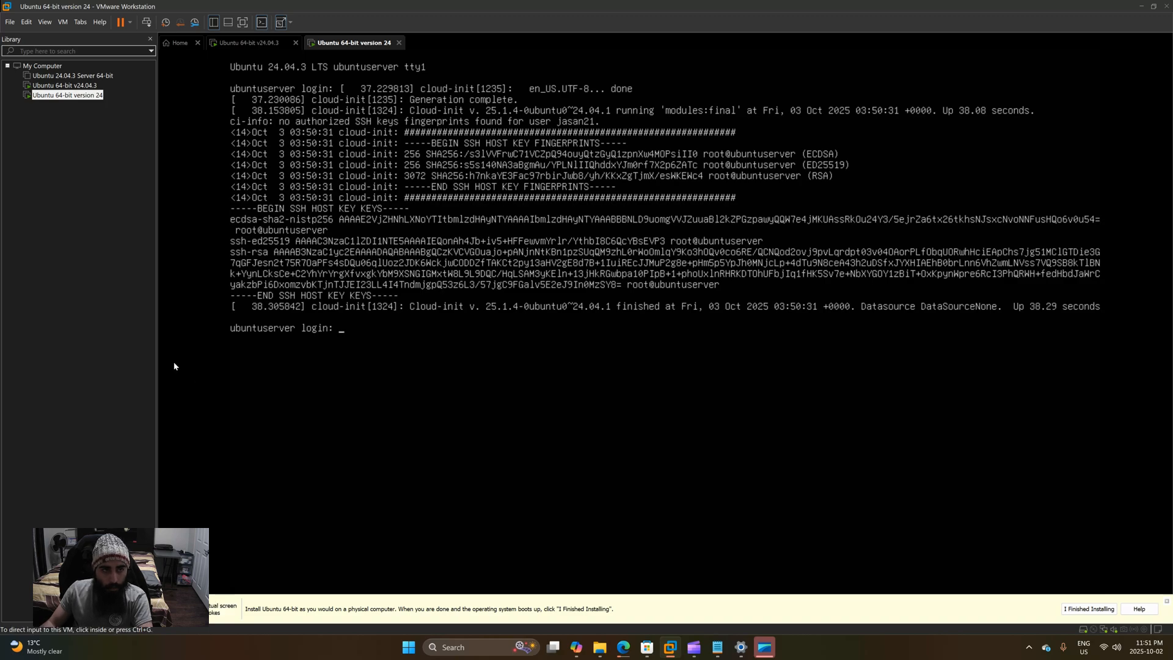
{"action": "left_click", "coordinate": [224, 360]}
{"action": "key", "text": "ctrl+alt"}
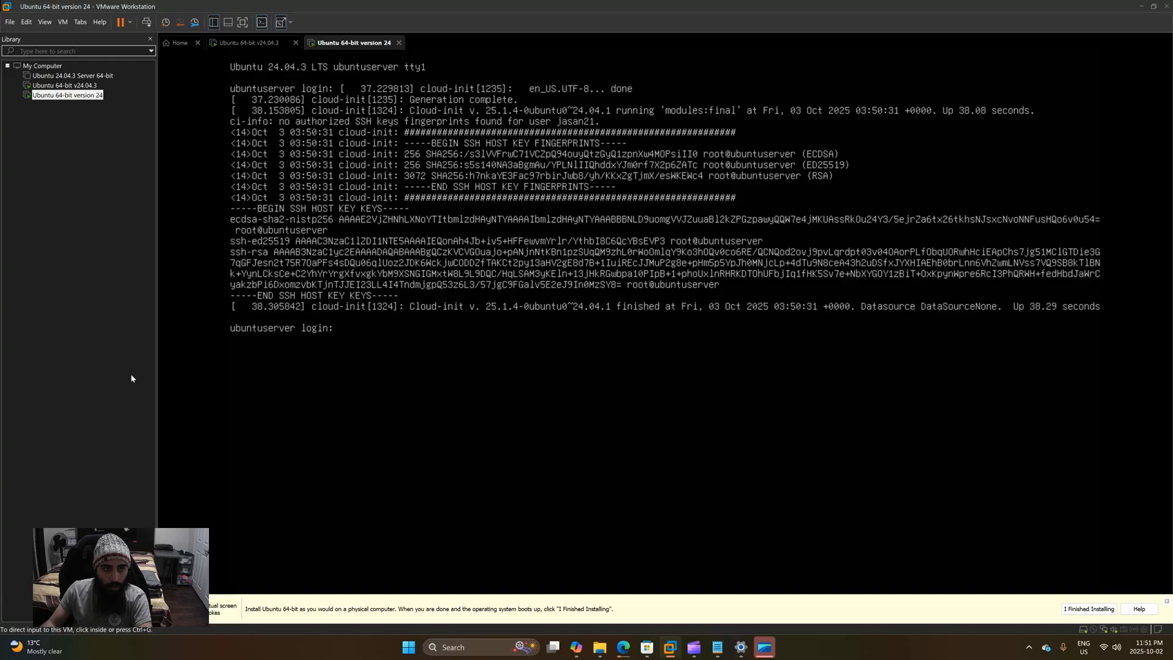
{"action": "left_click", "coordinate": [228, 358]}
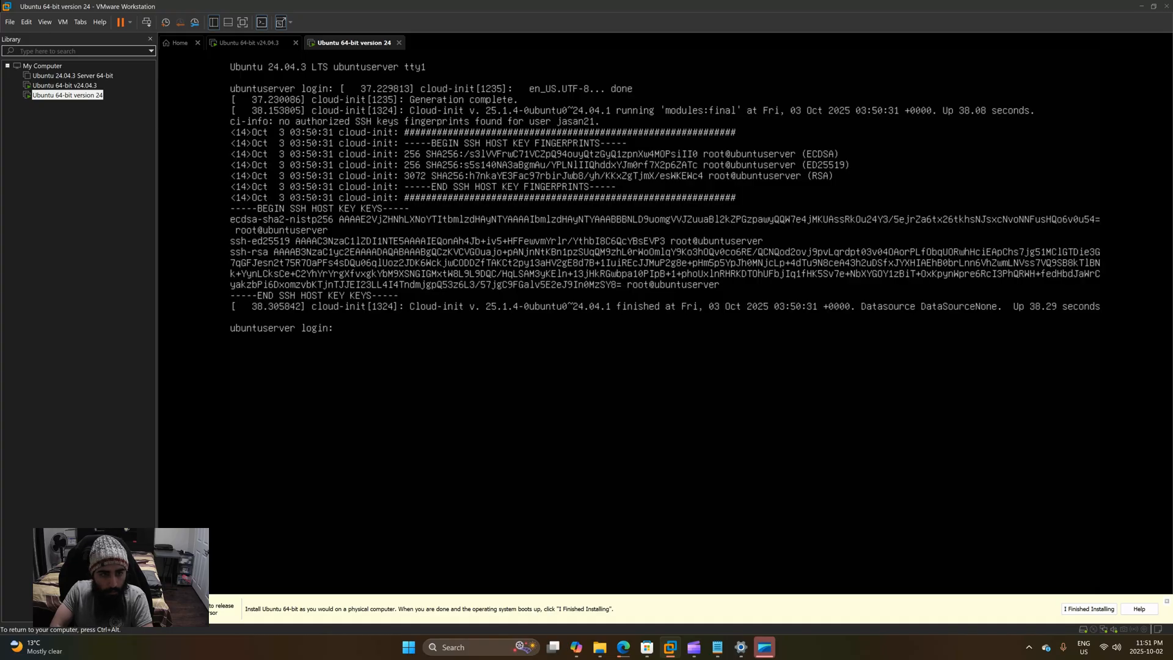
{"action": "type", "text": "jas"}
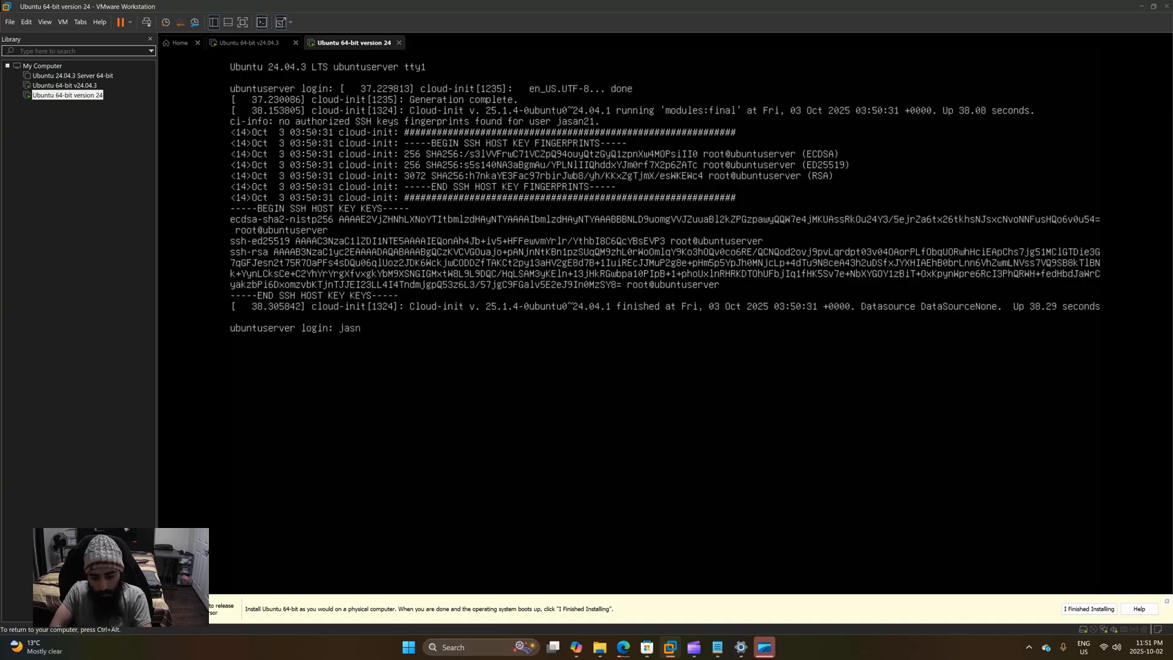
{"action": "type", "text": "an2"}
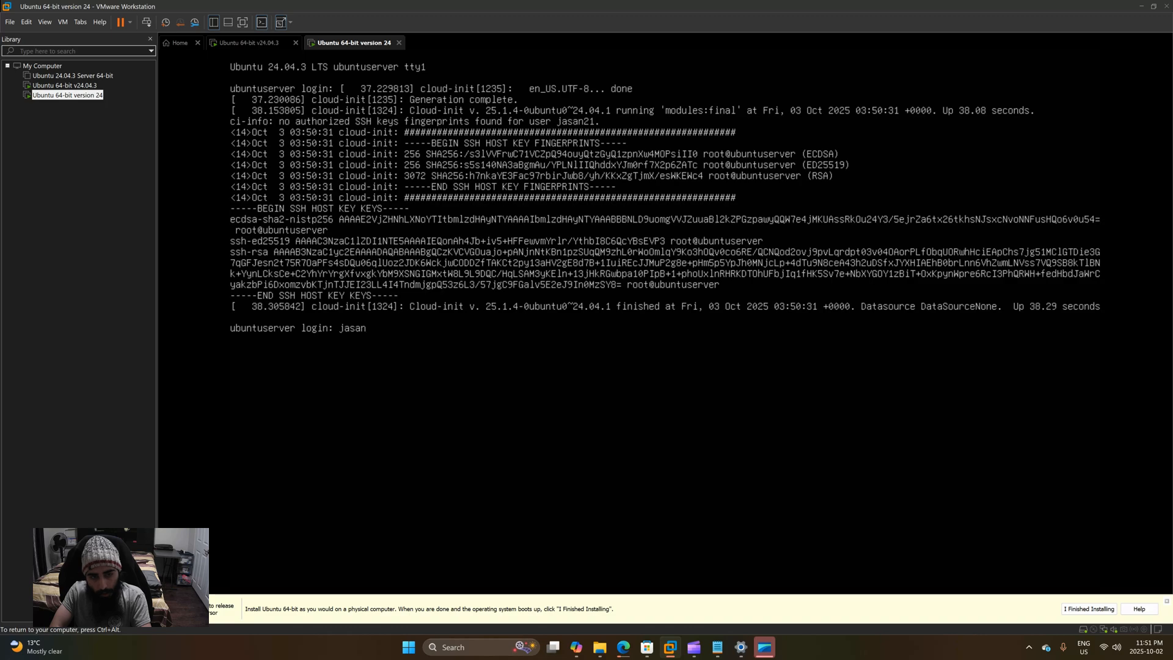
{"action": "type", "text": "1"}
{"action": "key", "text": "Return"}
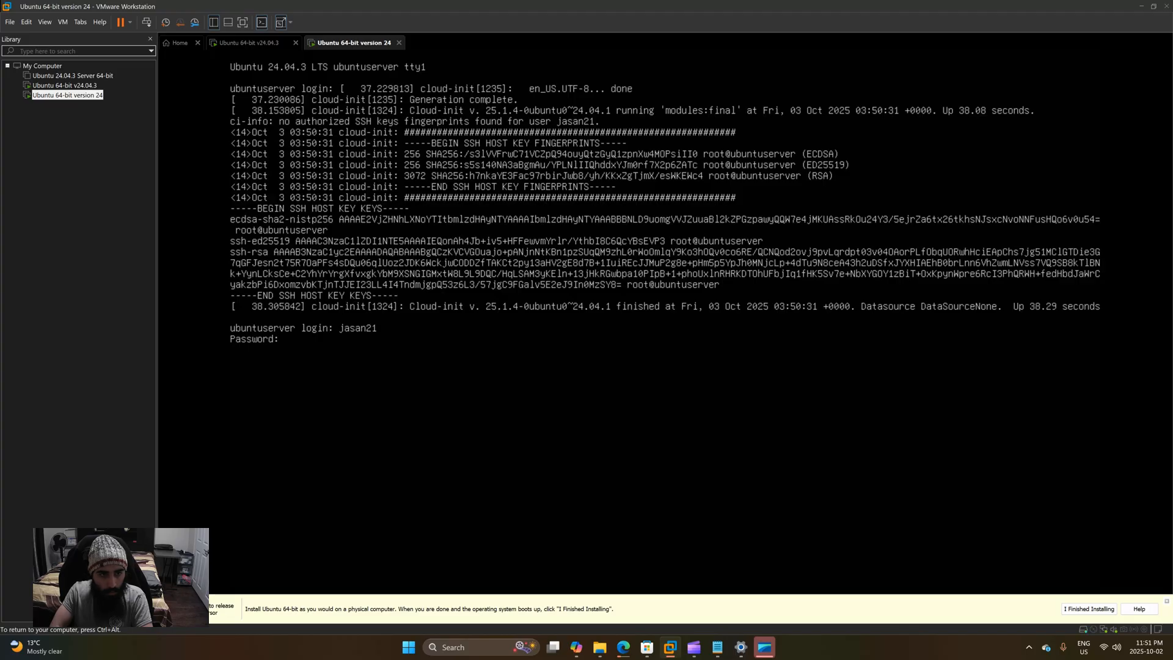
{"action": "key", "text": "Return"}
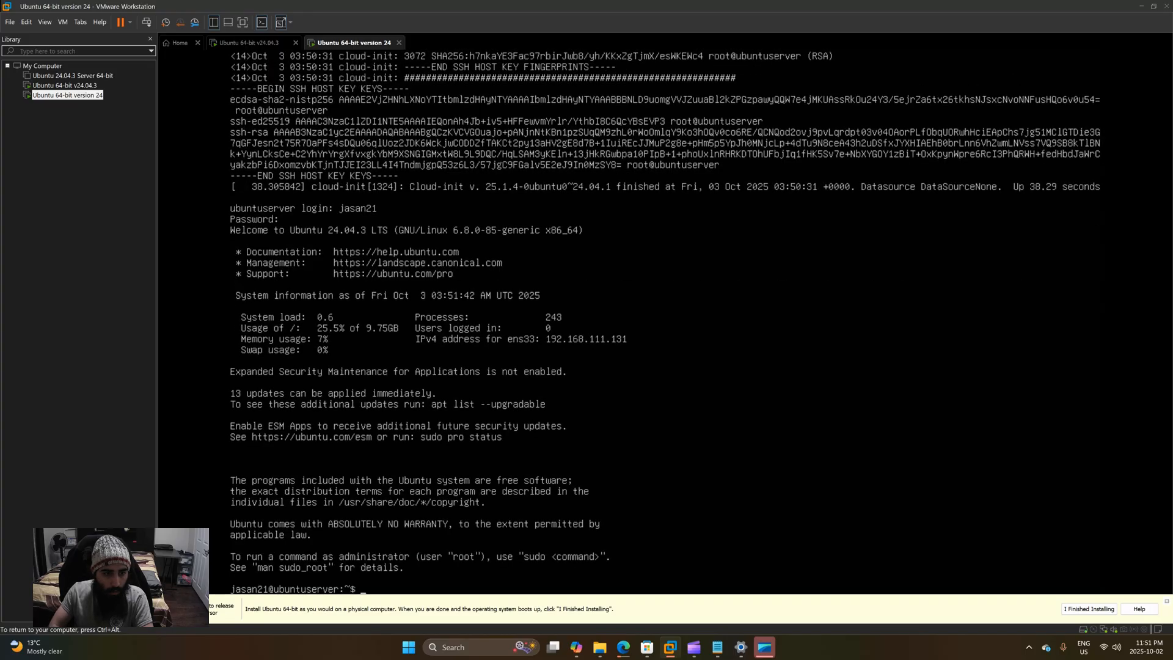
Step: Switch to Microsoft Edge and start the Ubuntu Server 24.04.3 LTS download to reach the page offering the CLI cheat sheet
{"action": "key", "text": "ctrl+alt"}
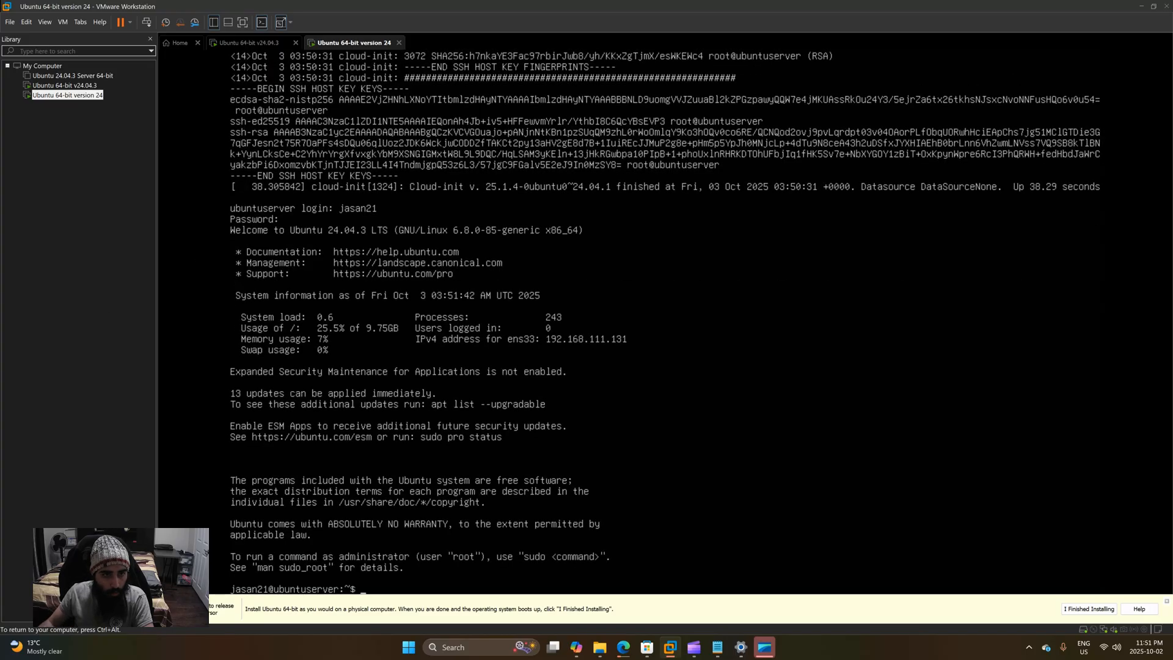
{"action": "left_click", "coordinate": [202, 301]}
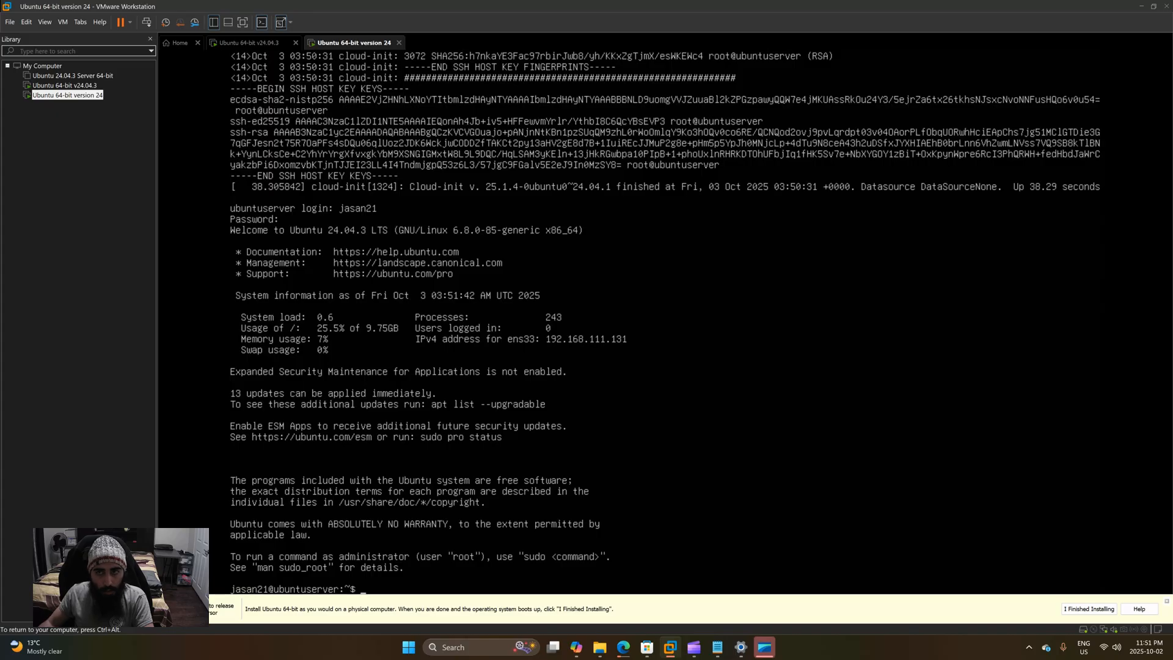
{"action": "key", "text": "ctrl+alt"}
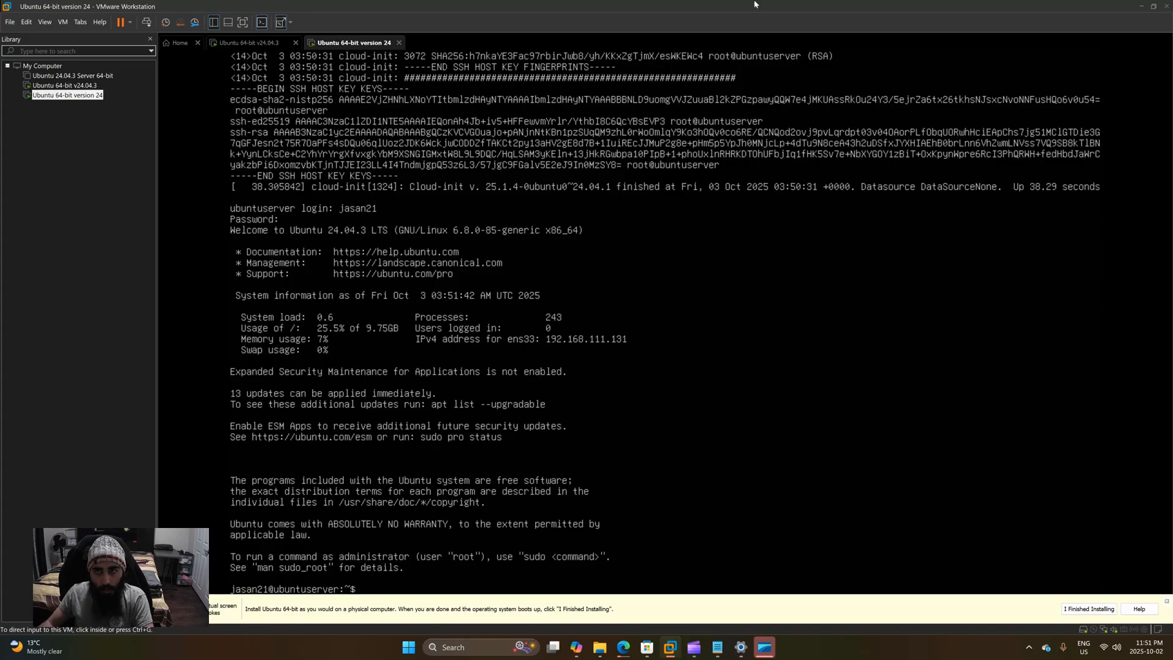
{"action": "double_click", "coordinate": [1139, 7]}
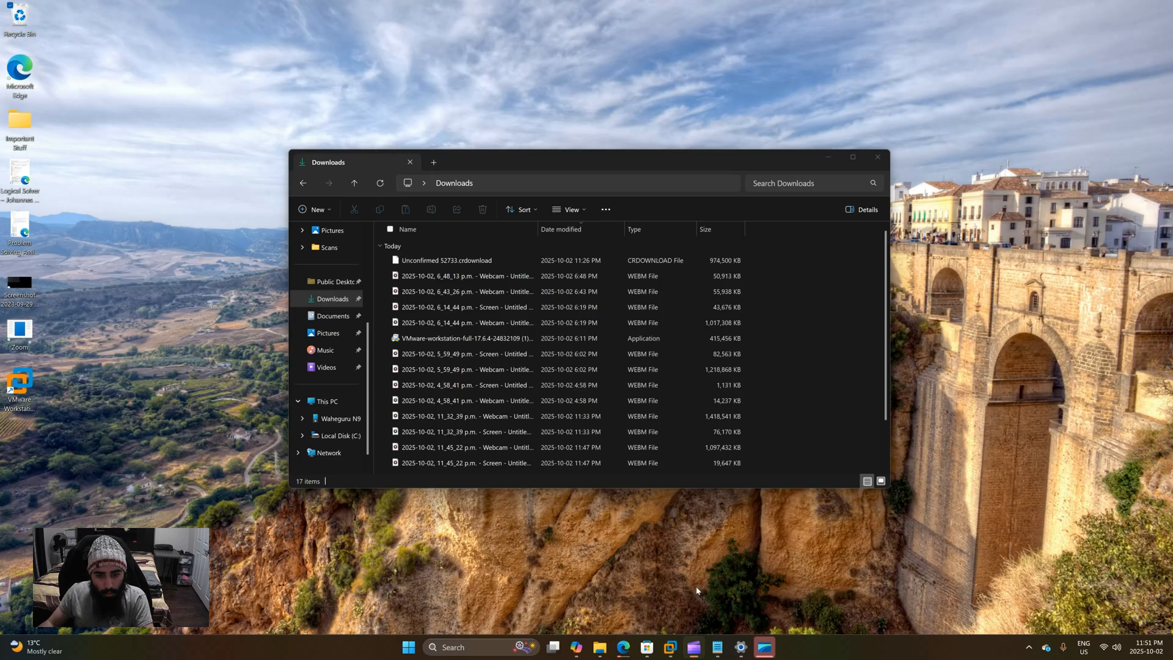
{"action": "left_click", "coordinate": [623, 647]}
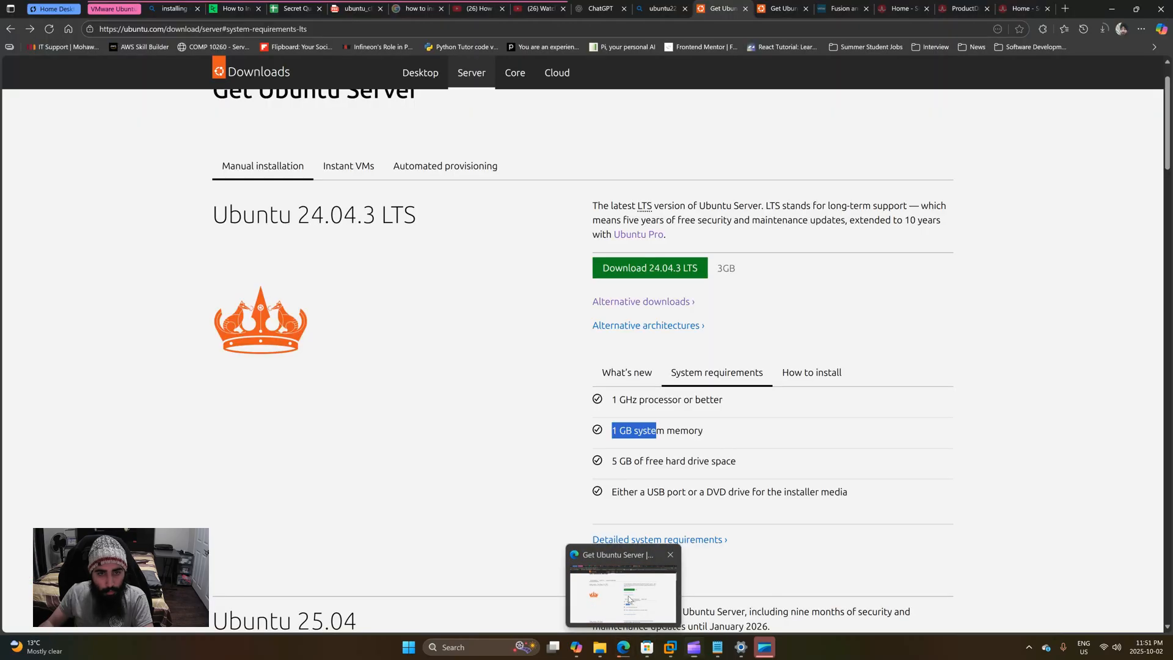
{"action": "scroll", "coordinate": [678, 372], "scroll_direction": "down", "scroll_amount": 3}
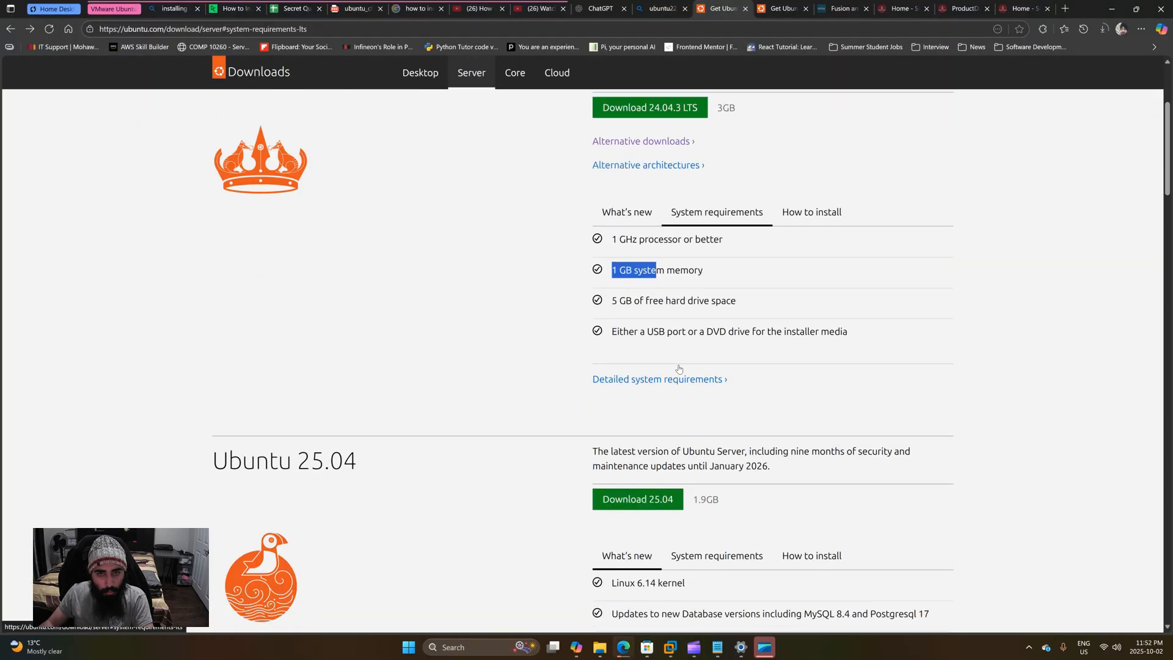
{"action": "scroll", "coordinate": [687, 373], "scroll_direction": "up", "scroll_amount": 3}
{"action": "scroll", "coordinate": [692, 374], "scroll_direction": "up", "scroll_amount": 1}
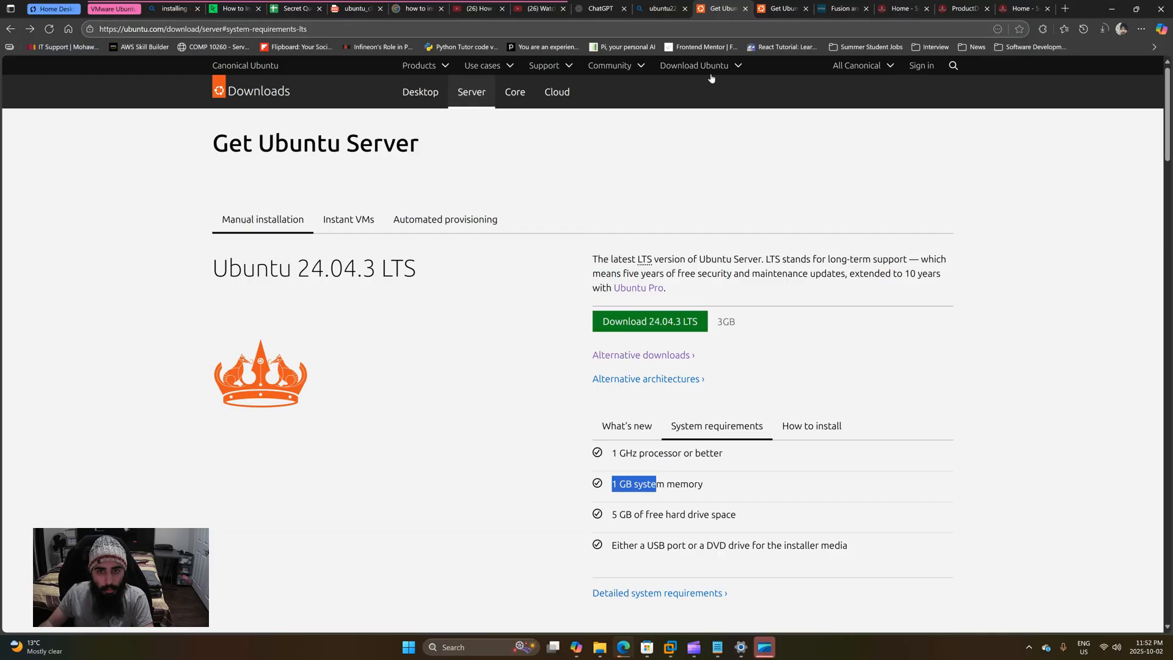
{"action": "left_click", "coordinate": [780, 8]}
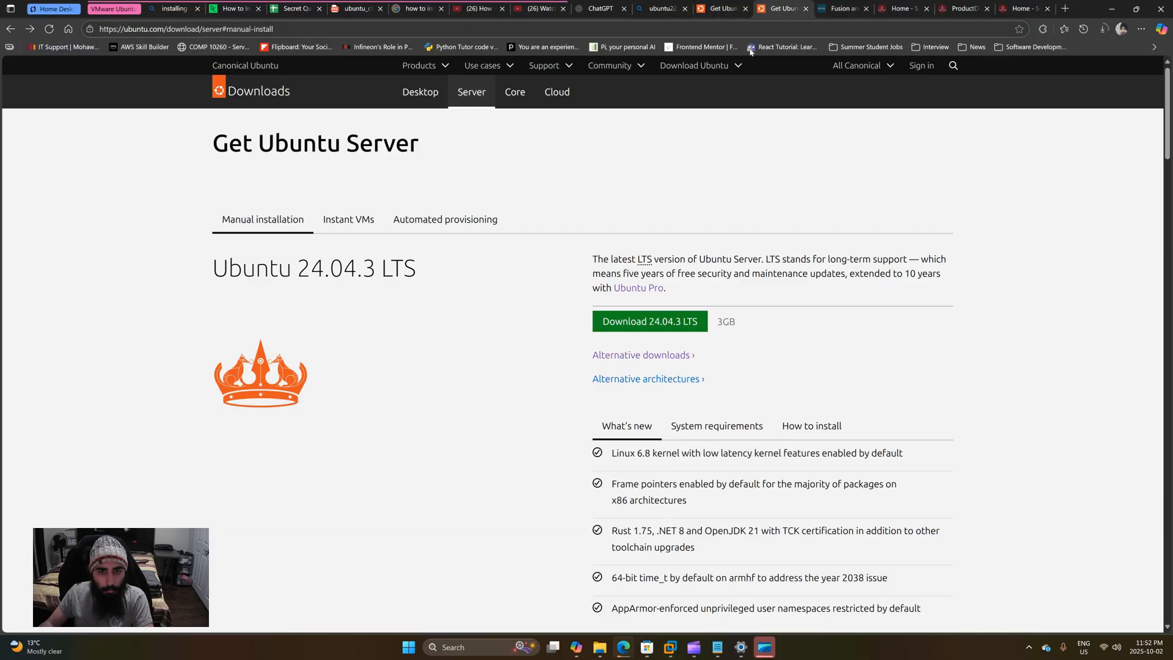
{"action": "left_click", "coordinate": [681, 322]}
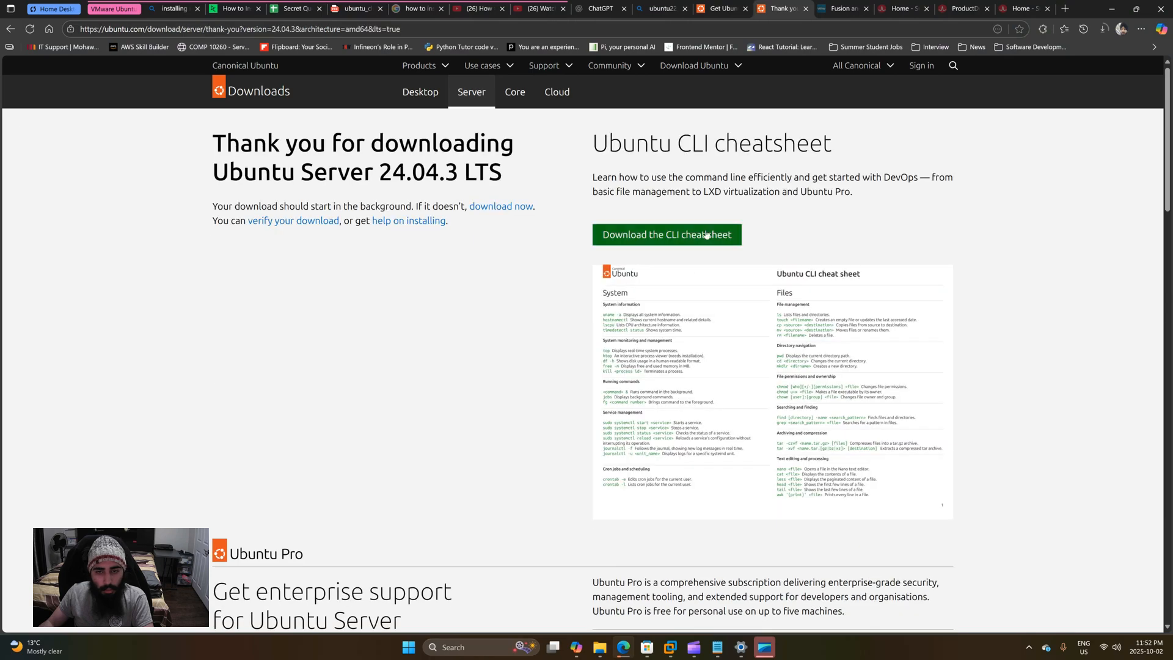
Step: View the sign-up form for downloading the Ubuntu CLI cheat sheet and close it without filling it in
{"action": "left_click", "coordinate": [698, 237]}
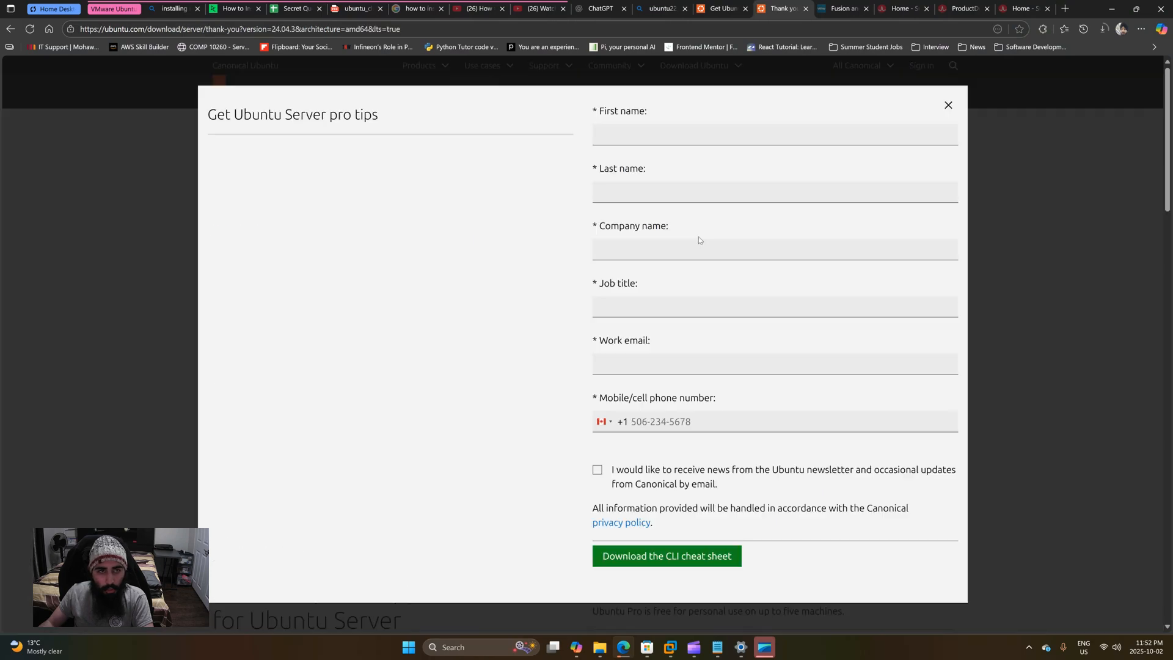
{"action": "left_click", "coordinate": [948, 106]}
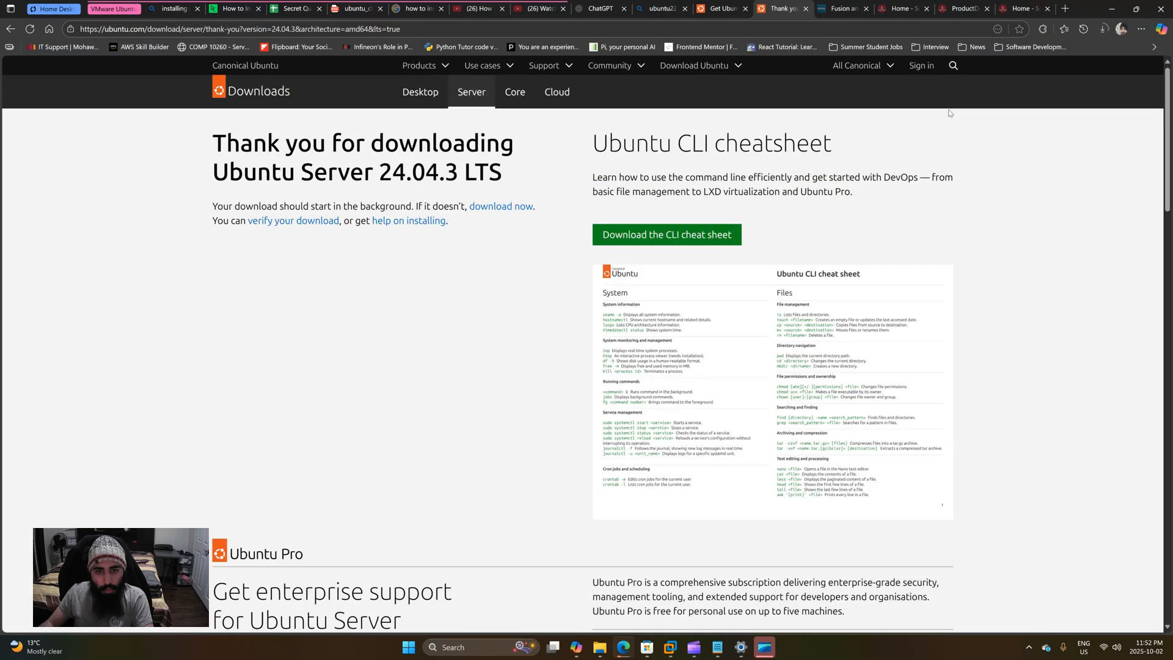
{"action": "left_click", "coordinate": [699, 235]}
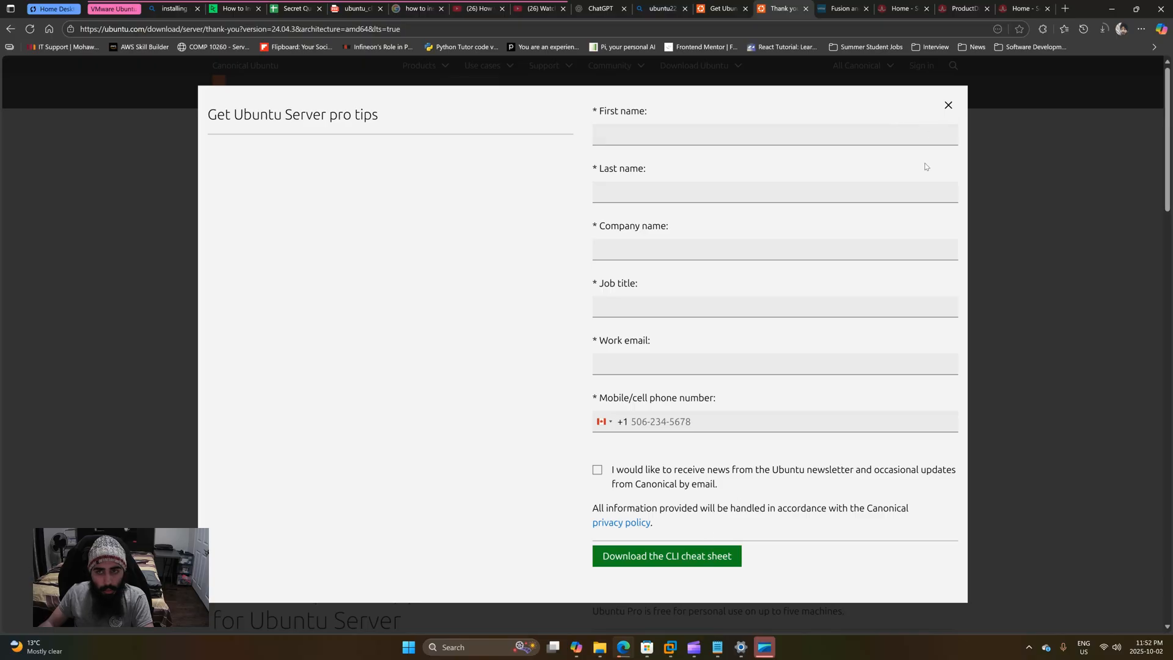
{"action": "left_click", "coordinate": [949, 105]}
Step: Switch to the Downloads folder in File Explorer and open ubuntu_cli_cheat_sheet_2025.pdf
{"action": "left_click", "coordinate": [595, 651]}
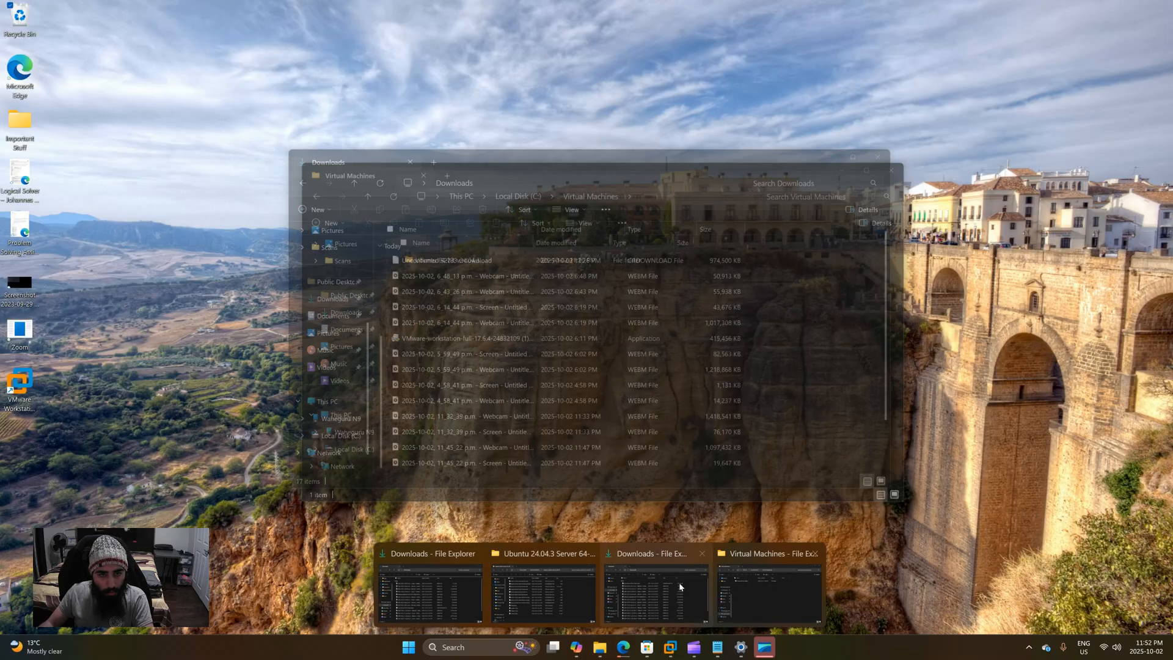
{"action": "left_click", "coordinate": [654, 586]}
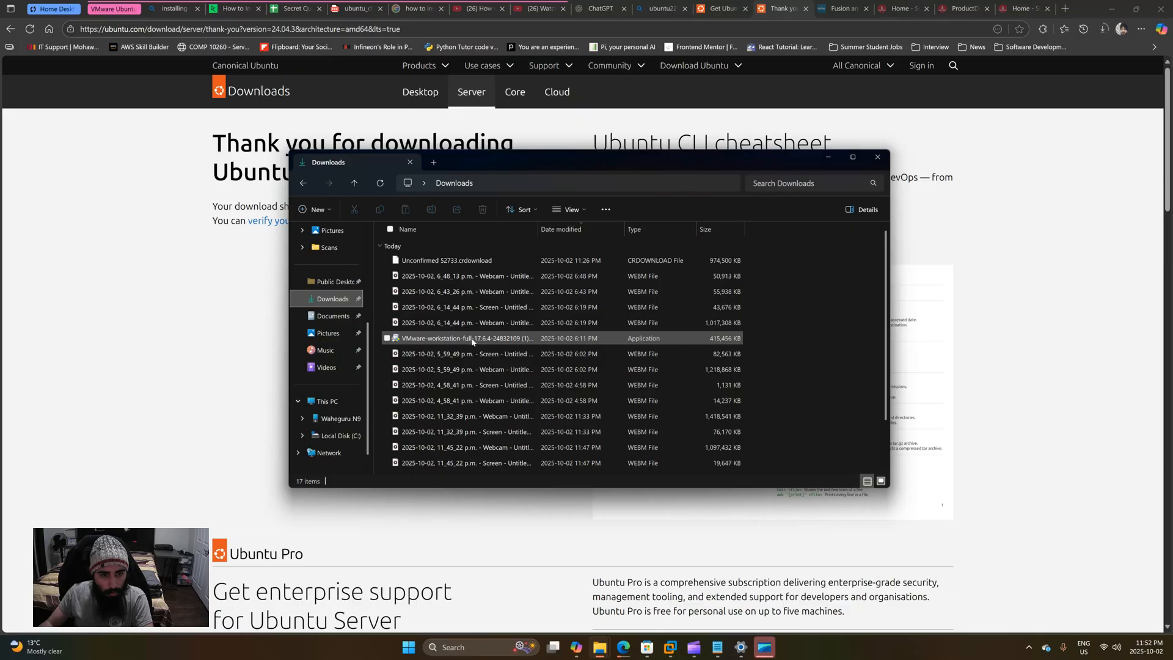
{"action": "scroll", "coordinate": [468, 398], "scroll_direction": "down", "scroll_amount": 2}
{"action": "left_click", "coordinate": [475, 451]}
{"action": "double_click", "coordinate": [475, 451]}
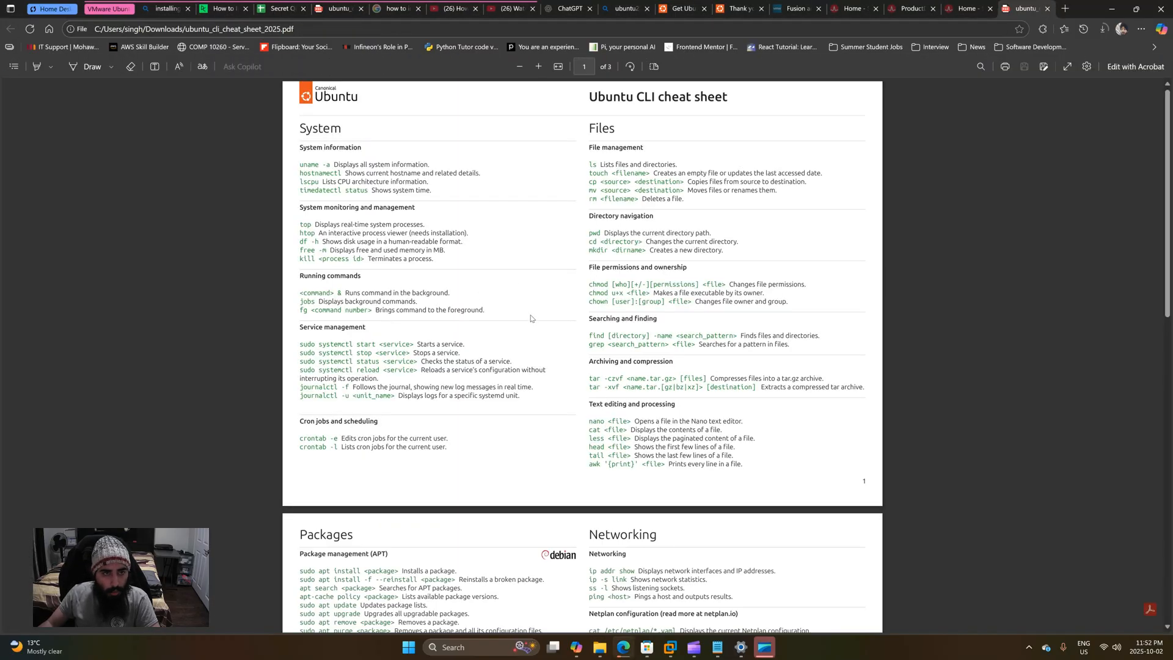
Step: Look through the commands in the Ubuntu CLI cheat sheet and highlight uname -a under System information
{"action": "scroll", "coordinate": [529, 330], "scroll_direction": "up", "scroll_amount": 2, "text": "ctrl"}
{"action": "scroll", "coordinate": [526, 346], "scroll_direction": "up", "scroll_amount": 1}
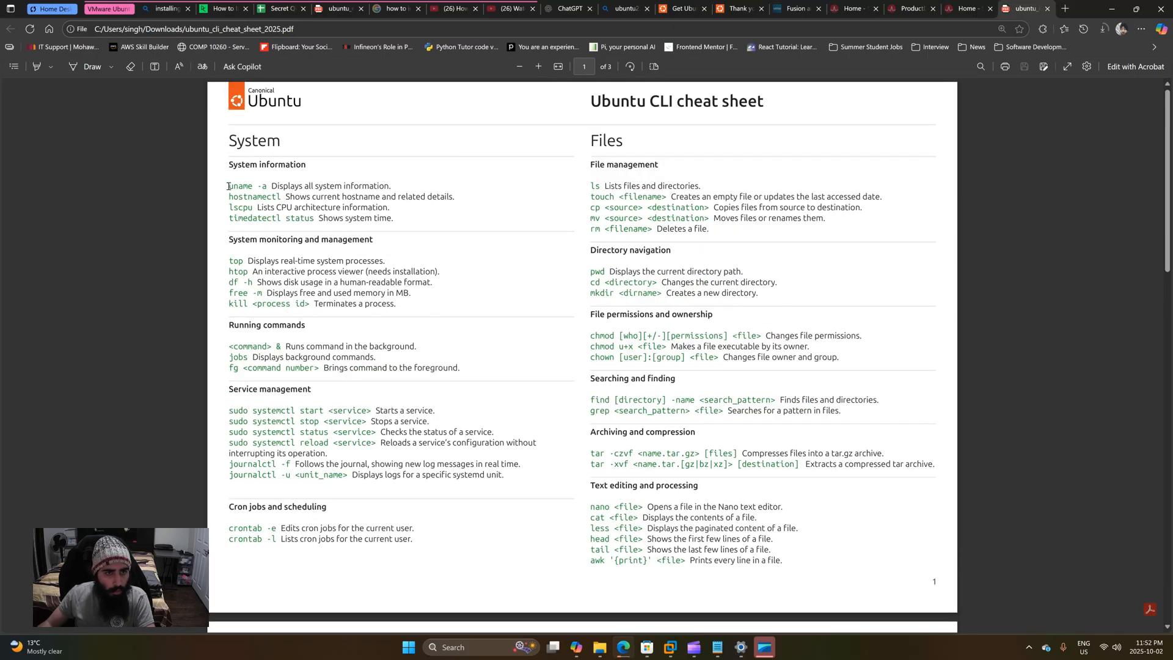
{"action": "left_click_drag", "start_coordinate": [230, 187], "coordinate": [273, 191]}
{"action": "right_click", "coordinate": [274, 191]}
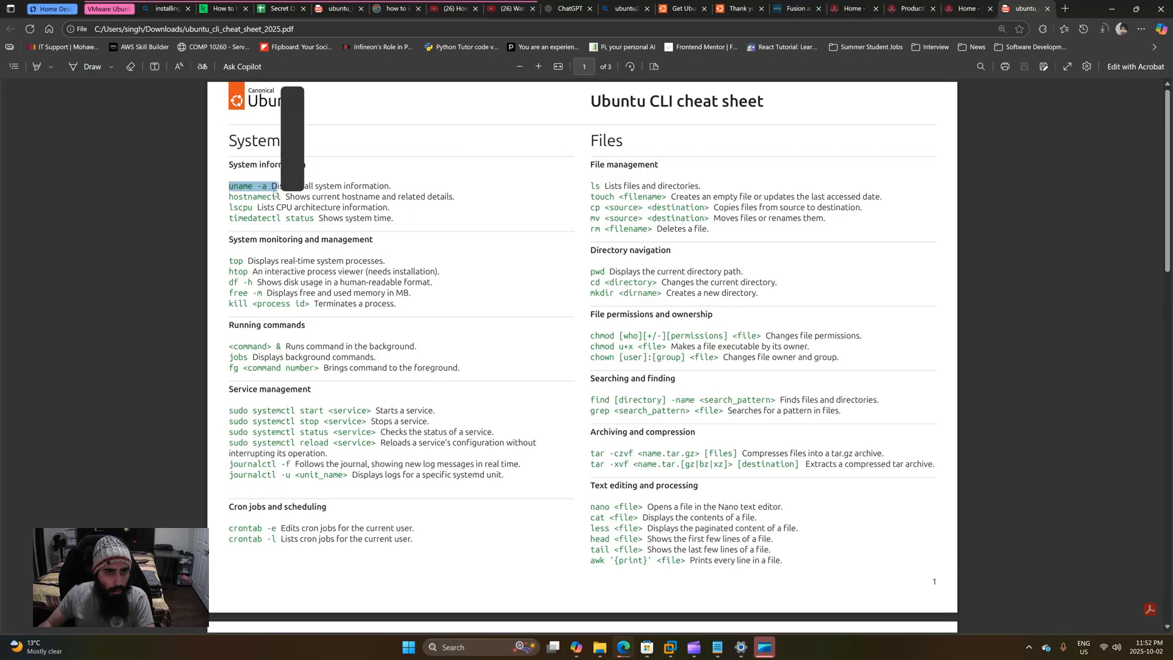
{"action": "left_click", "coordinate": [415, 200]}
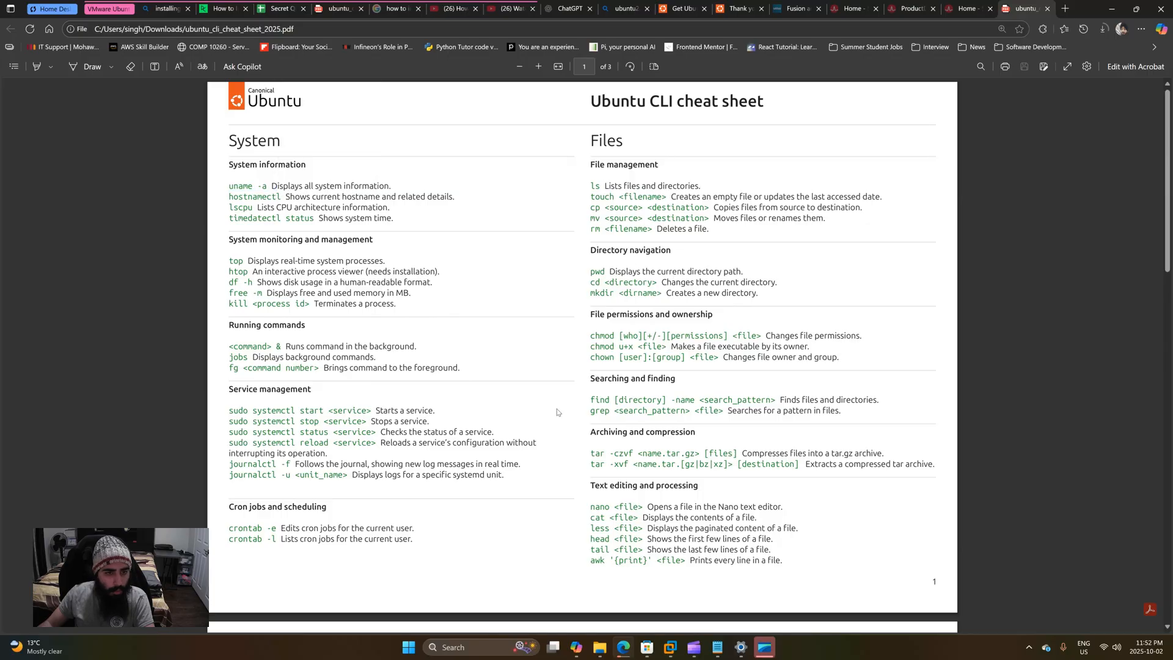
{"action": "scroll", "coordinate": [557, 412], "scroll_direction": "down", "scroll_amount": 8}
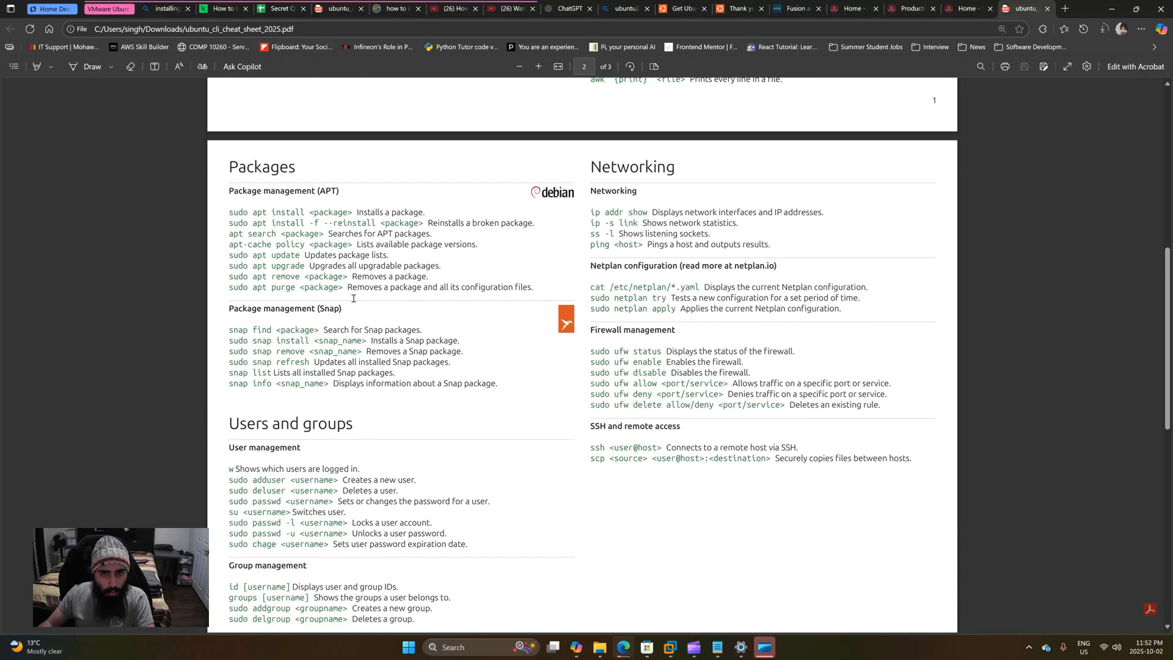
{"action": "scroll", "coordinate": [443, 534], "scroll_direction": "down", "scroll_amount": 3}
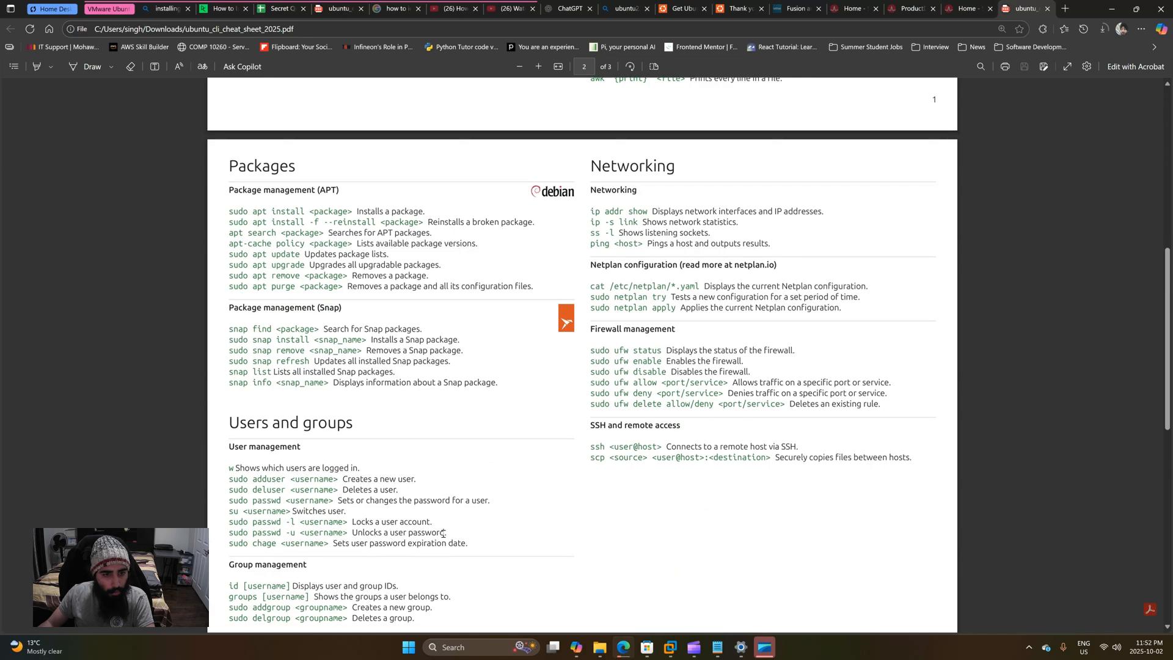
{"action": "scroll", "coordinate": [447, 536], "scroll_direction": "up", "scroll_amount": 10}
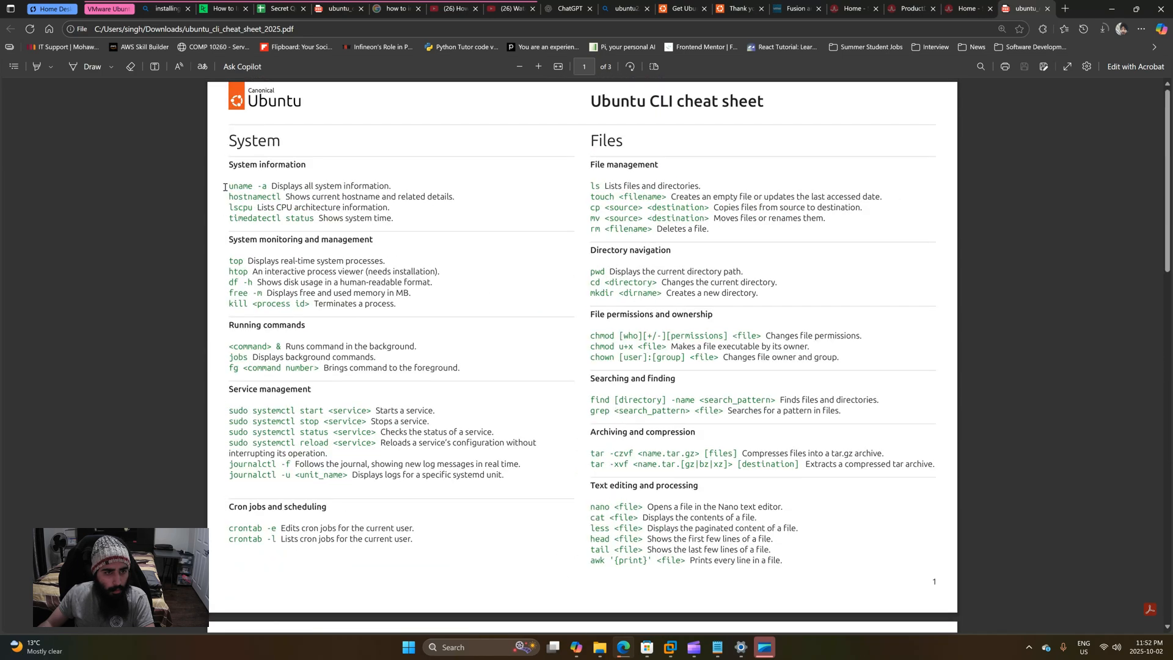
{"action": "left_click_drag", "start_coordinate": [231, 187], "coordinate": [272, 186]}
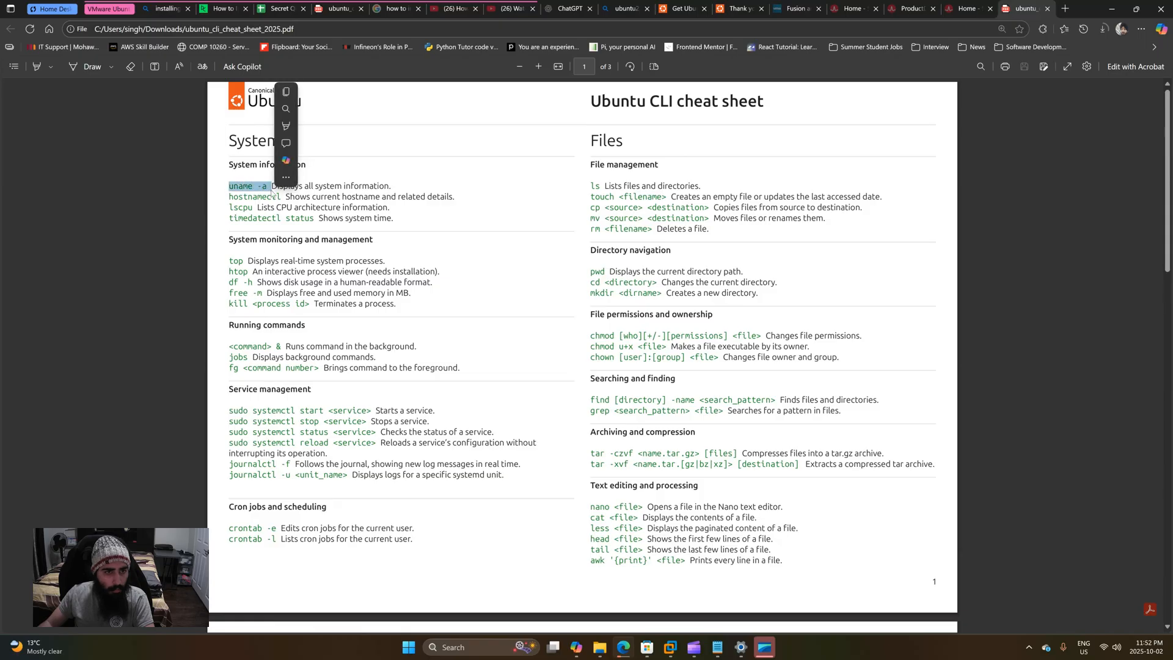
Step: Minimize the cheat sheet browser and switch to the Ubuntu 64-bit version 24 virtual machine in VMware Workstation
{"action": "left_click", "coordinate": [460, 246]}
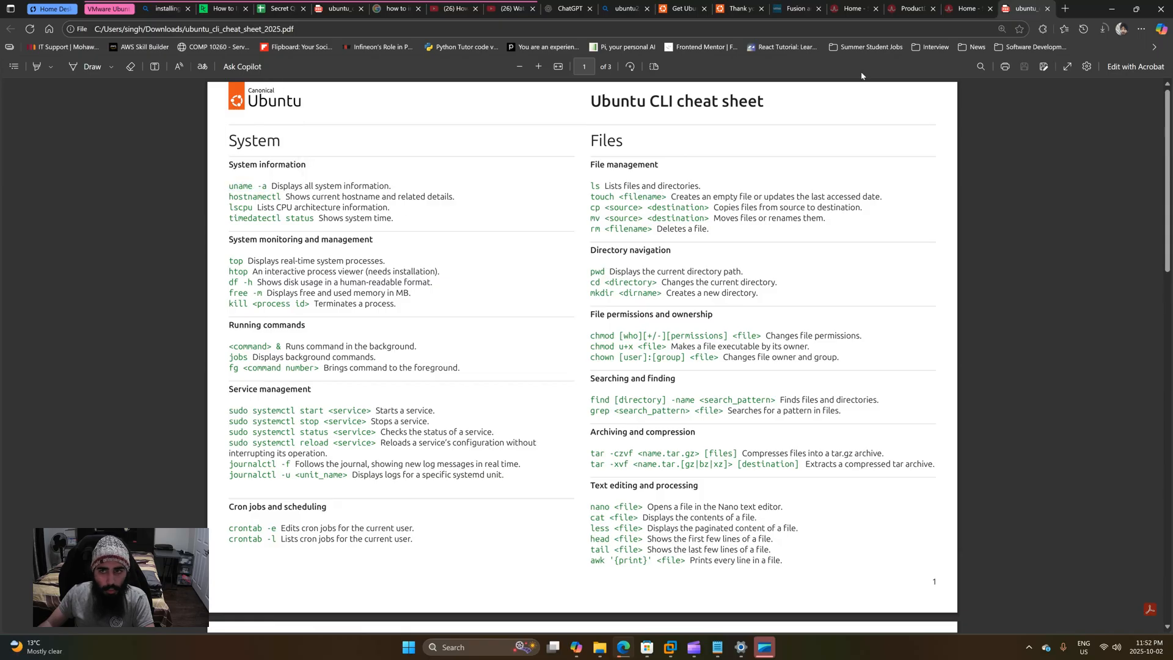
{"action": "left_click", "coordinate": [1112, 9]}
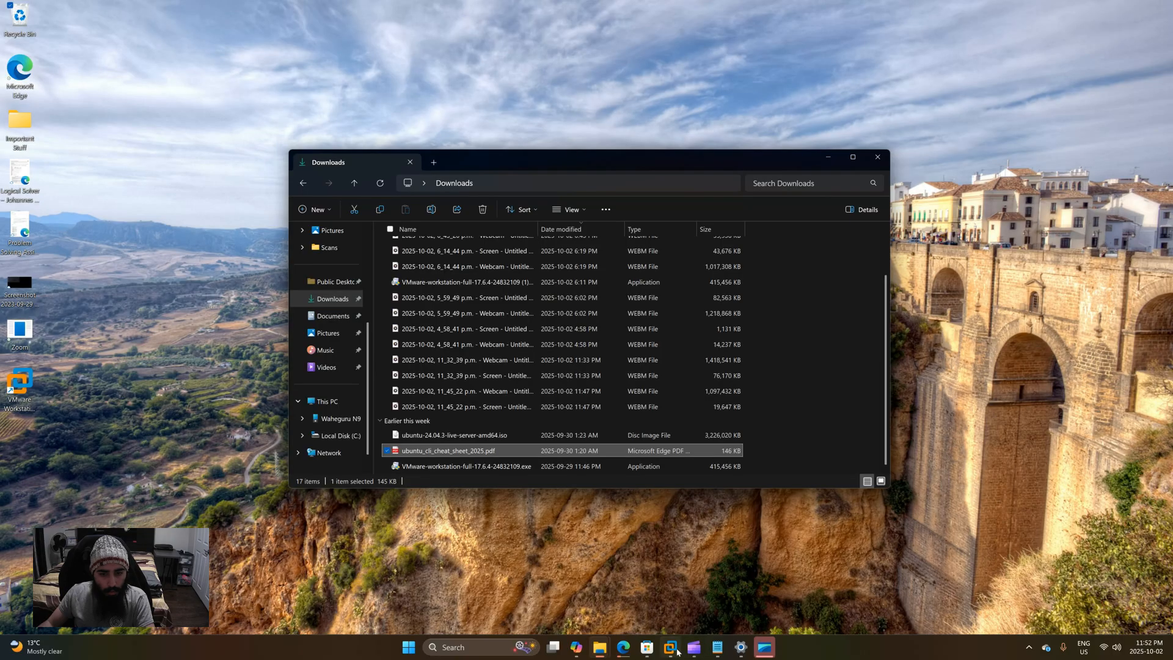
{"action": "left_click", "coordinate": [708, 600]}
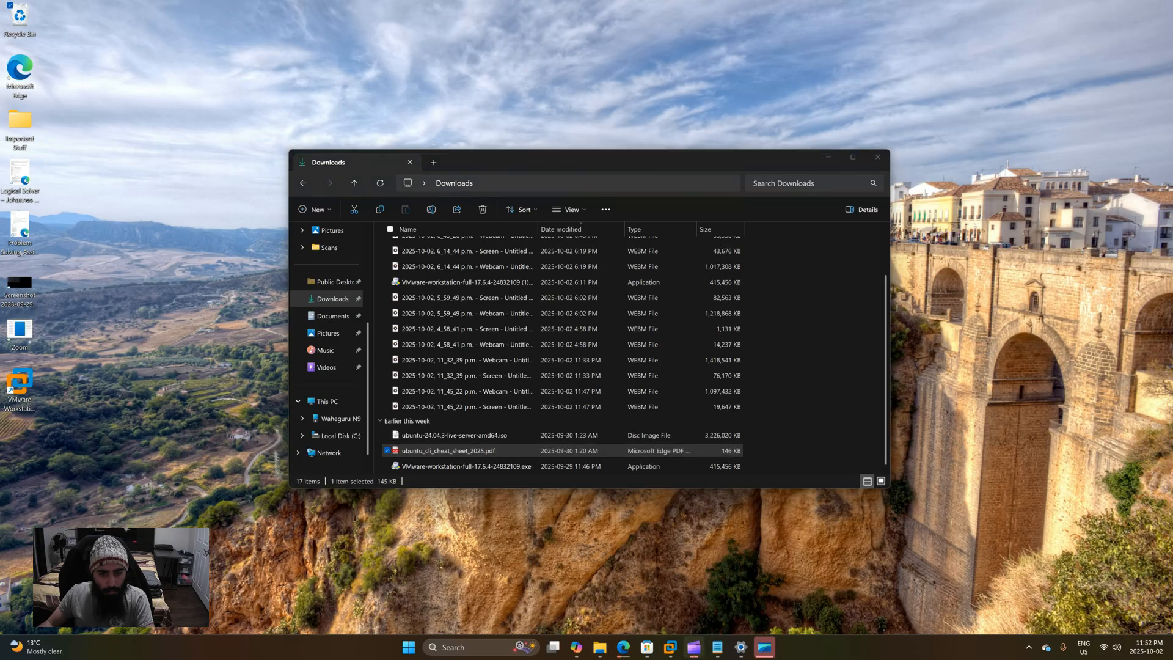
{"action": "mouse_move", "coordinate": [669, 653]}
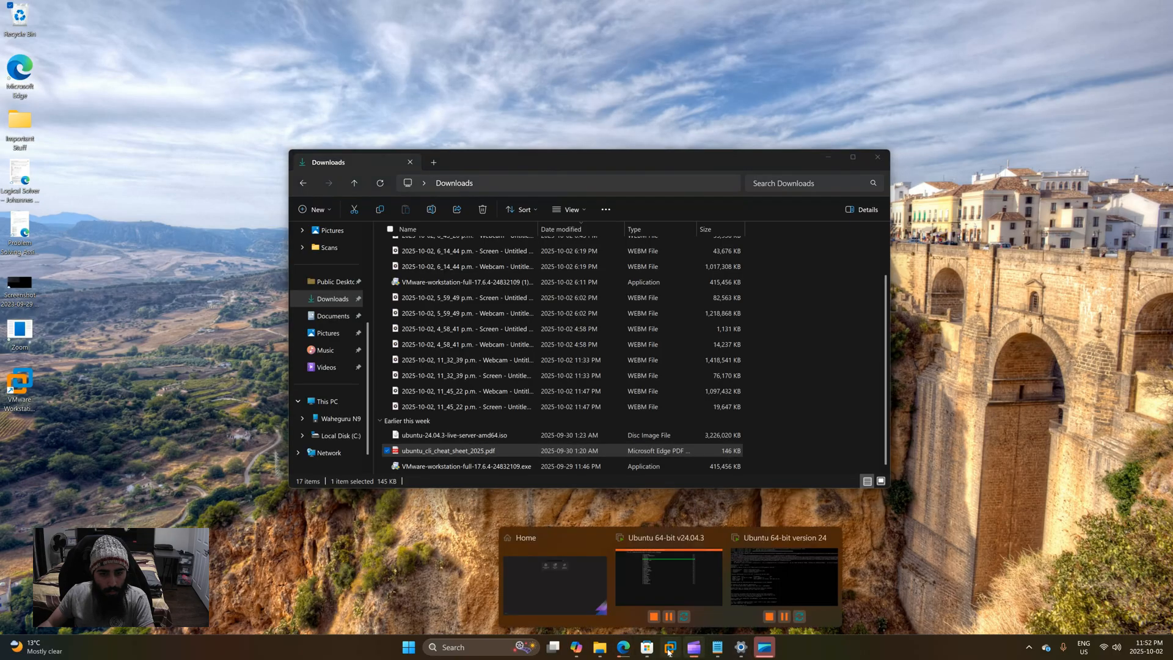
{"action": "left_click", "coordinate": [784, 578]}
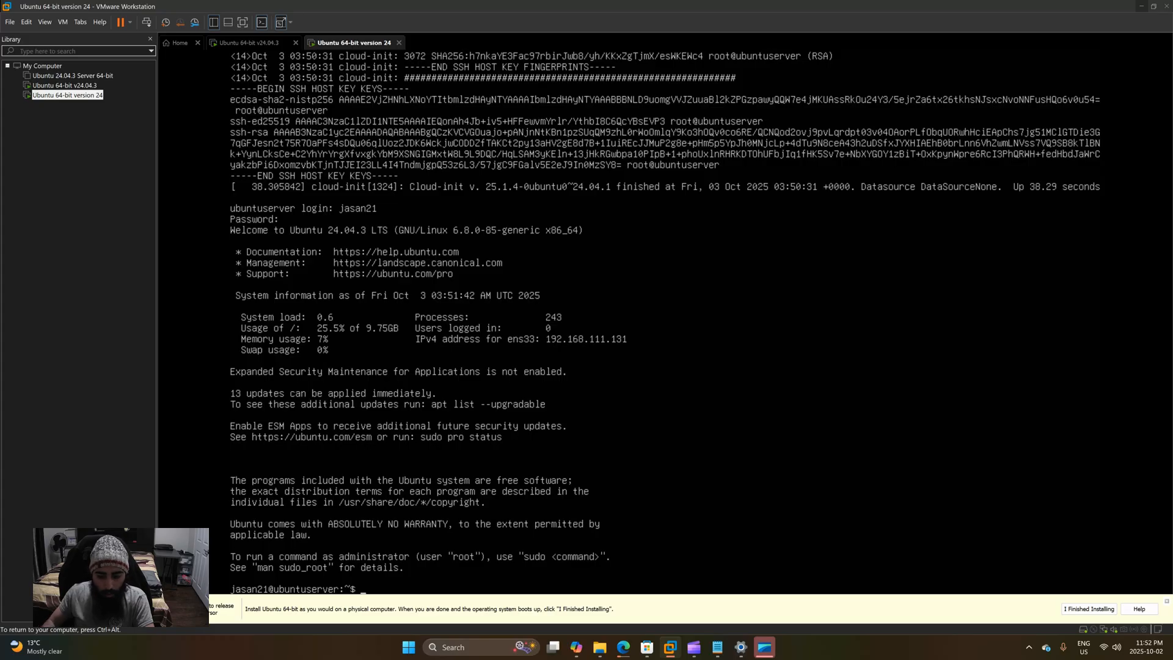
Step: Run uname -a at the Ubuntu Server prompt to display all system information
{"action": "type", "text": "uan"}
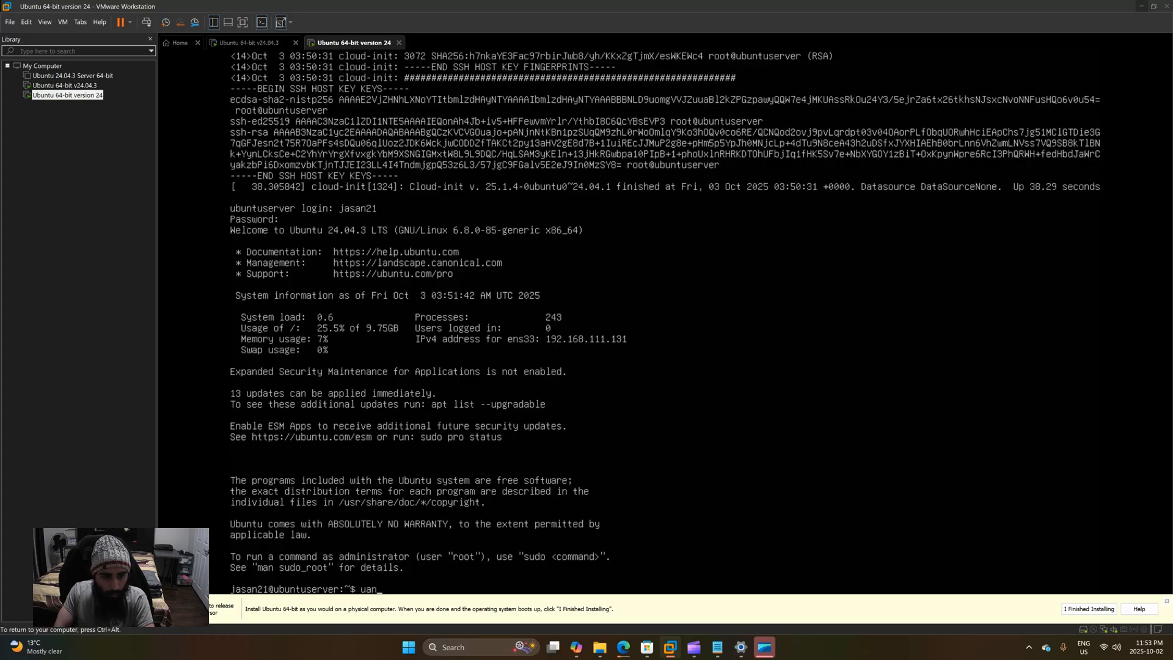
{"action": "key", "text": "BackSpace"}
{"action": "key", "text": "BackSpace"}
{"action": "type", "text": "name -a"}
{"action": "key", "text": "Return"}
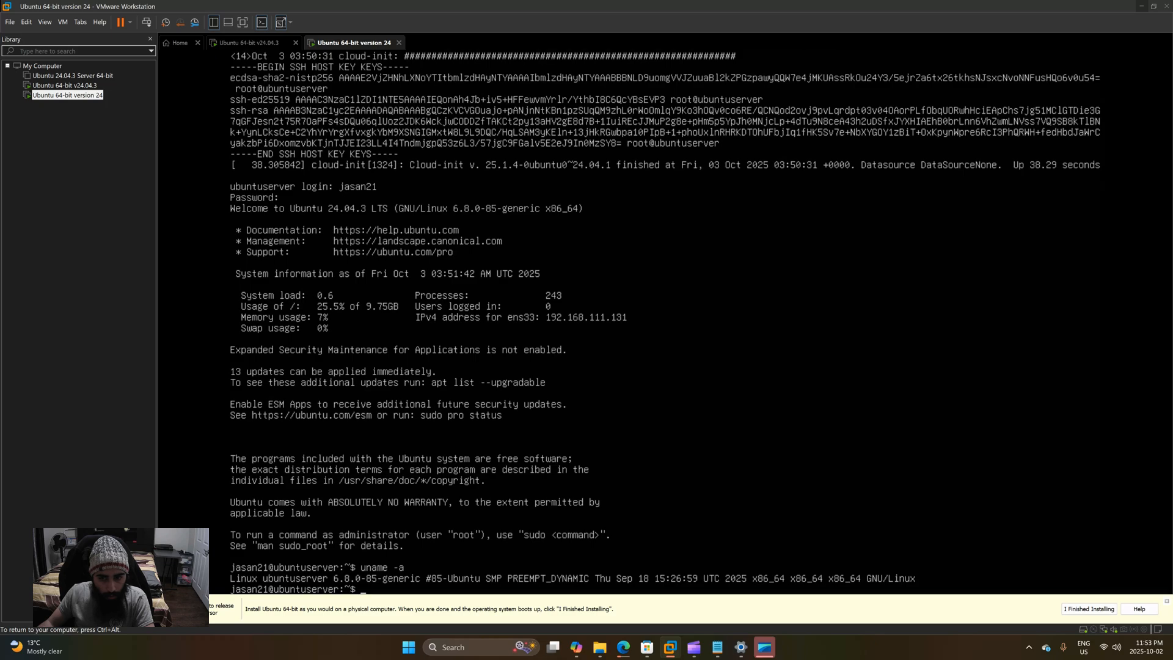
Step: Release input control from the virtual machine and switch back to the Ubuntu CLI cheat sheet in Microsoft Edge
{"action": "key", "text": "ctrl+alt"}
{"action": "key", "text": "ctrl+g"}
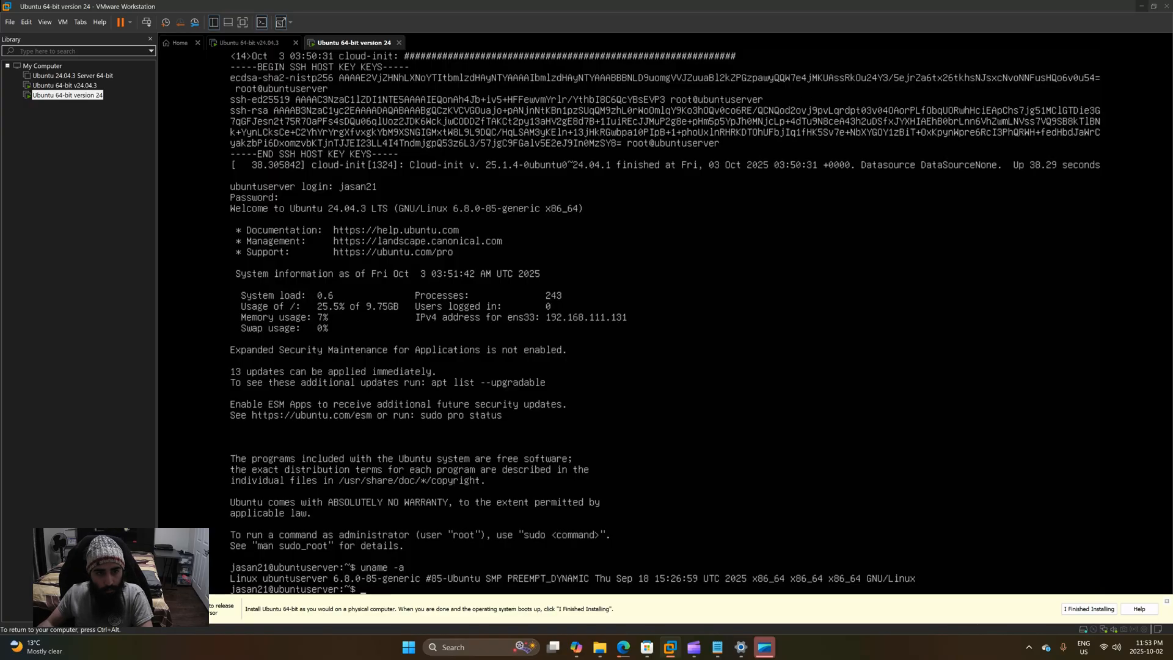
{"action": "key", "text": "ctrl+alt"}
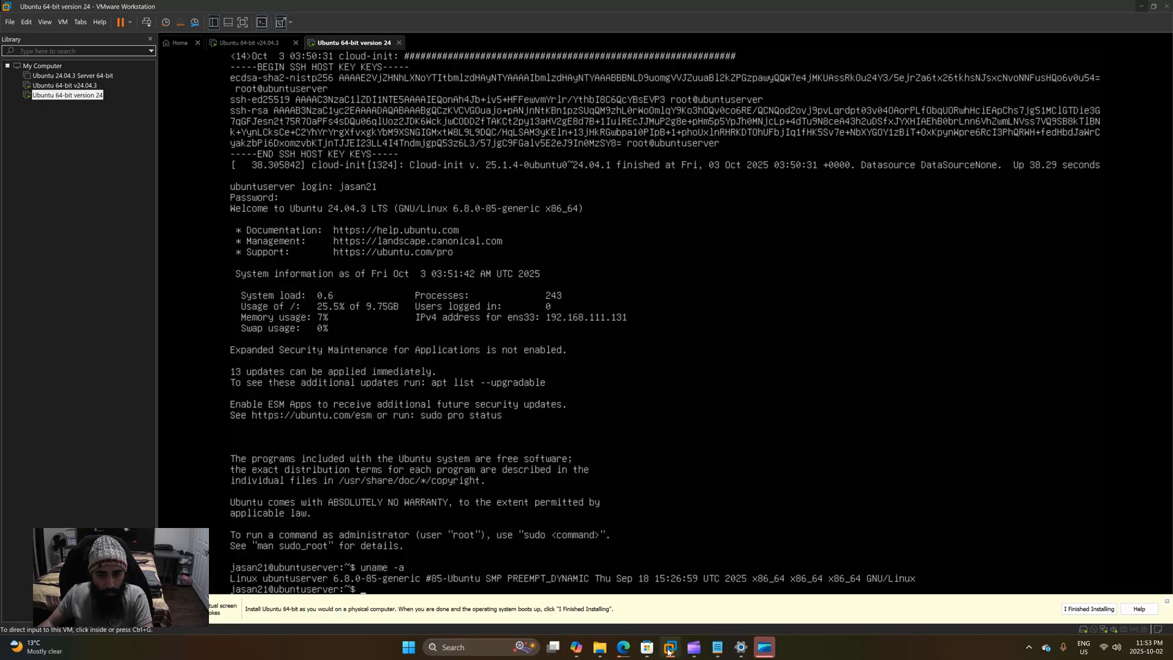
{"action": "mouse_move", "coordinate": [668, 652]}
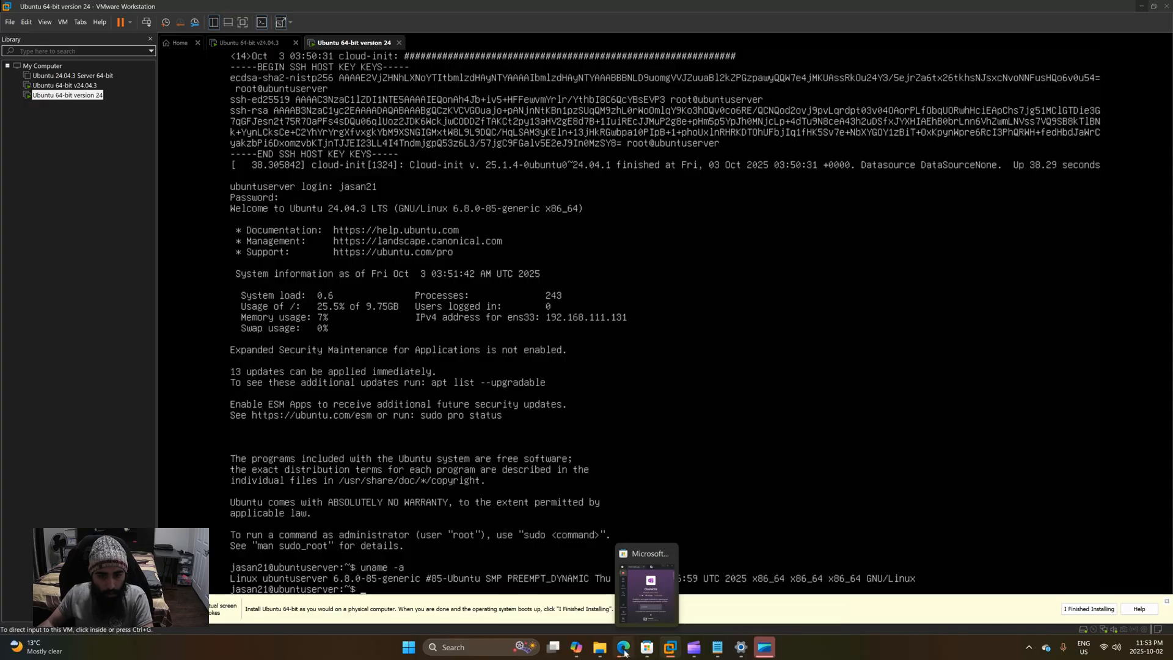
{"action": "mouse_move", "coordinate": [623, 652]}
{"action": "left_click", "coordinate": [636, 608]}
Step: Look through all three pages of the Ubuntu CLI cheat sheet and examine the sudo systemctl commands under Service management
{"action": "scroll", "coordinate": [532, 454], "scroll_direction": "down", "scroll_amount": 2}
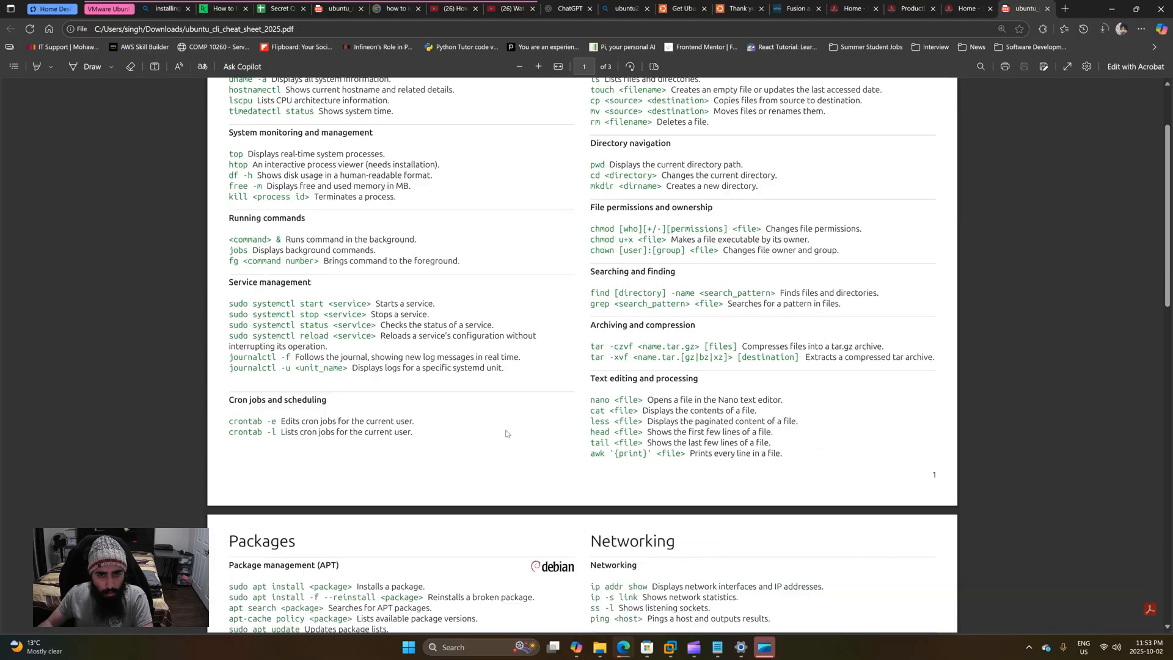
{"action": "scroll", "coordinate": [532, 454], "scroll_direction": "down", "scroll_amount": 7}
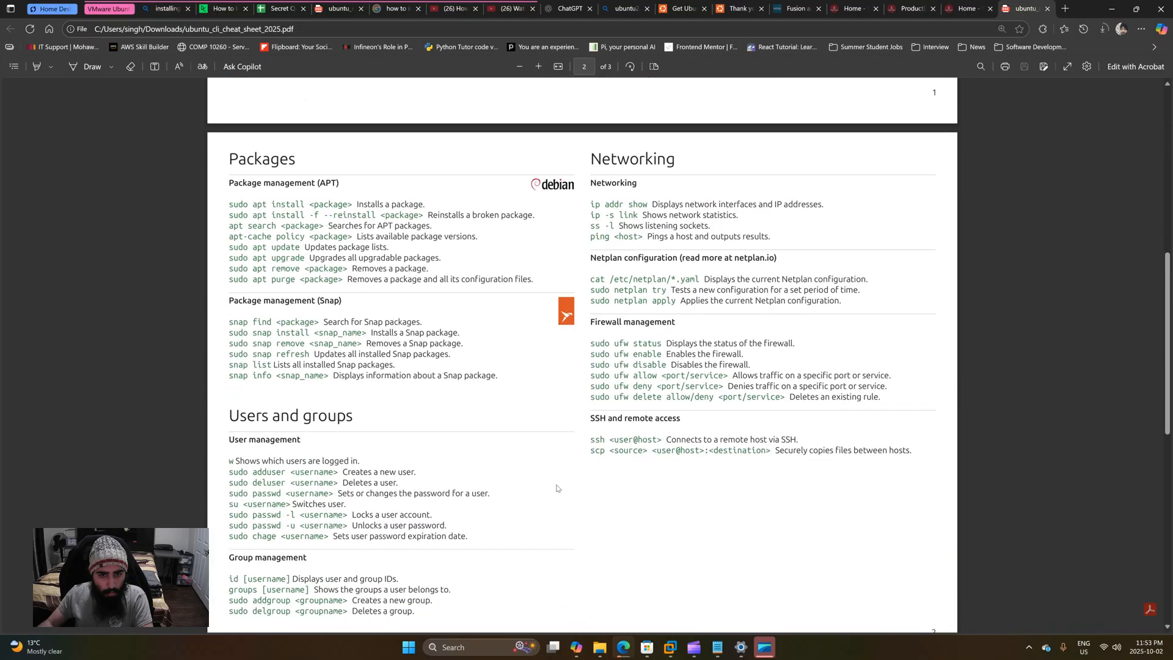
{"action": "scroll", "coordinate": [556, 488], "scroll_direction": "down", "scroll_amount": 7}
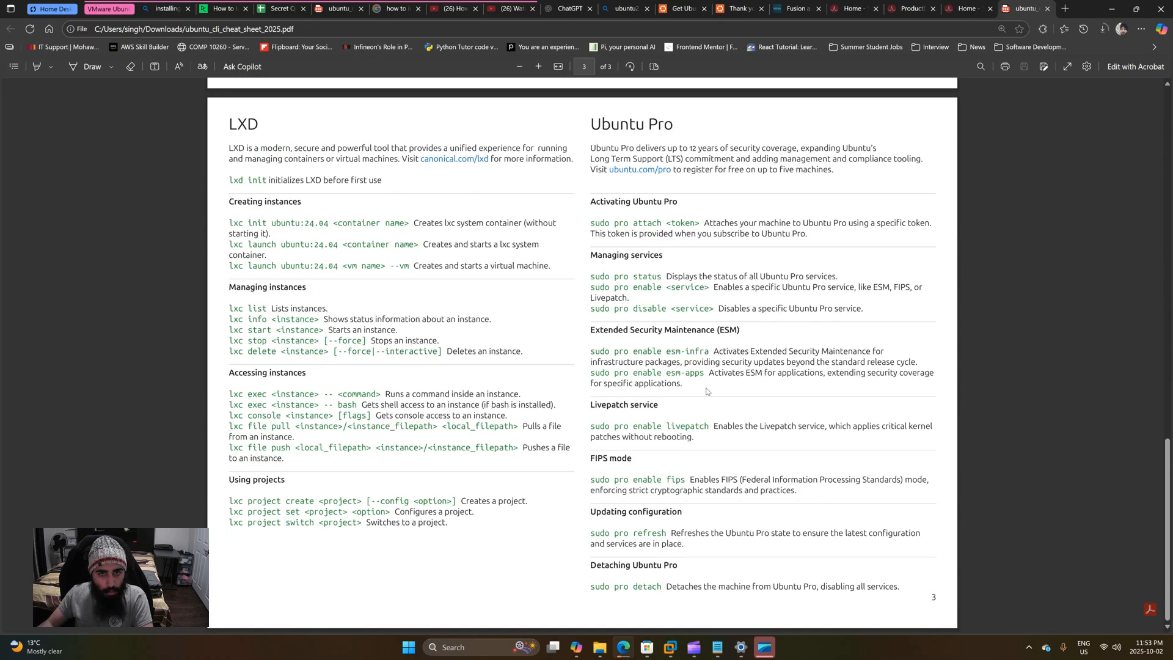
{"action": "scroll", "coordinate": [707, 391], "scroll_direction": "up", "scroll_amount": 14}
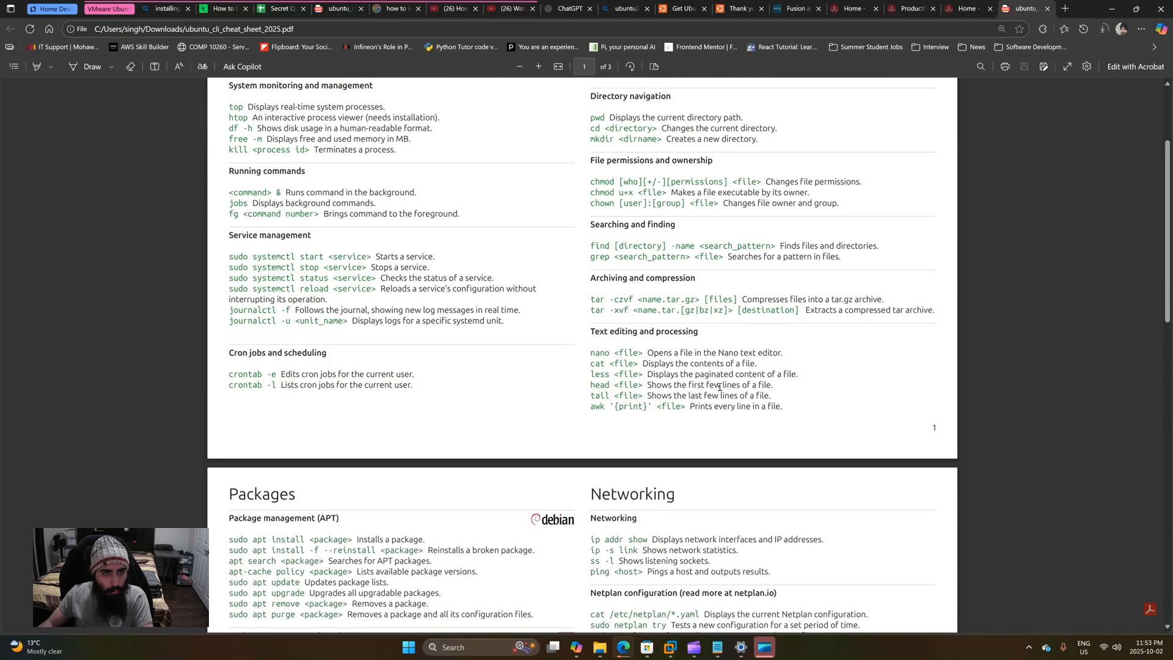
{"action": "scroll", "coordinate": [720, 386], "scroll_direction": "up", "scroll_amount": 3}
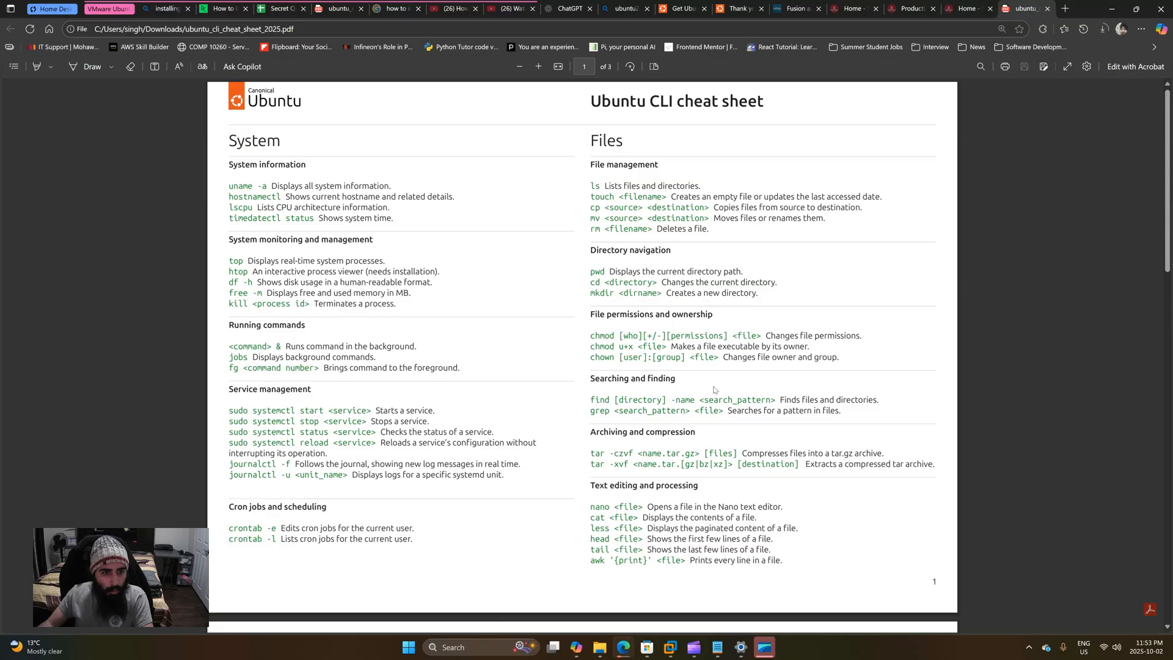
{"action": "left_click_drag", "start_coordinate": [236, 414], "coordinate": [315, 454]}
{"action": "left_click", "coordinate": [375, 520]}
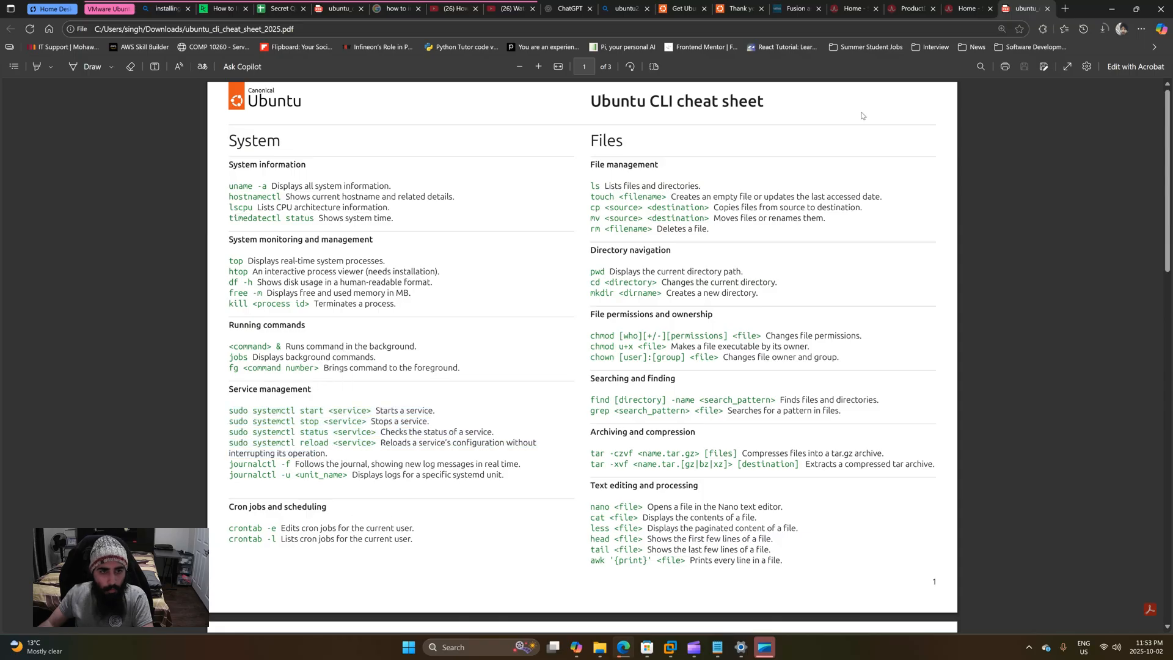
Step: Return to the virtual machine in VMware Workstation and shut it down with sudo systemctl poweroff, entering the account password
{"action": "left_click", "coordinate": [1112, 9]}
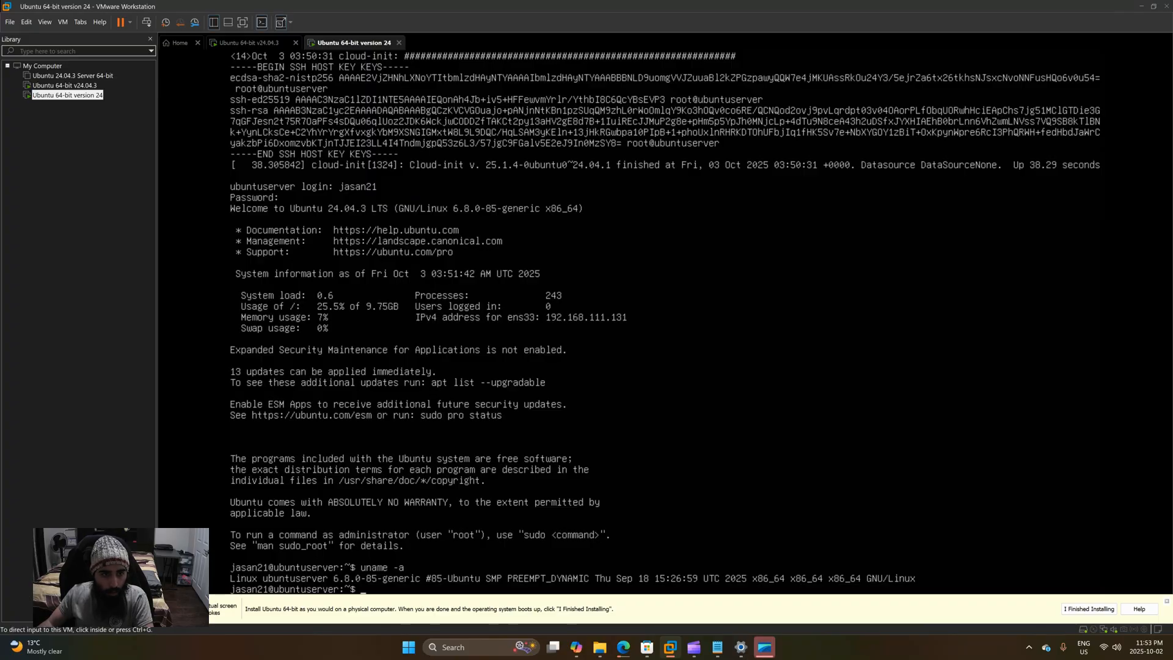
{"action": "type", "text": "sudo system"}
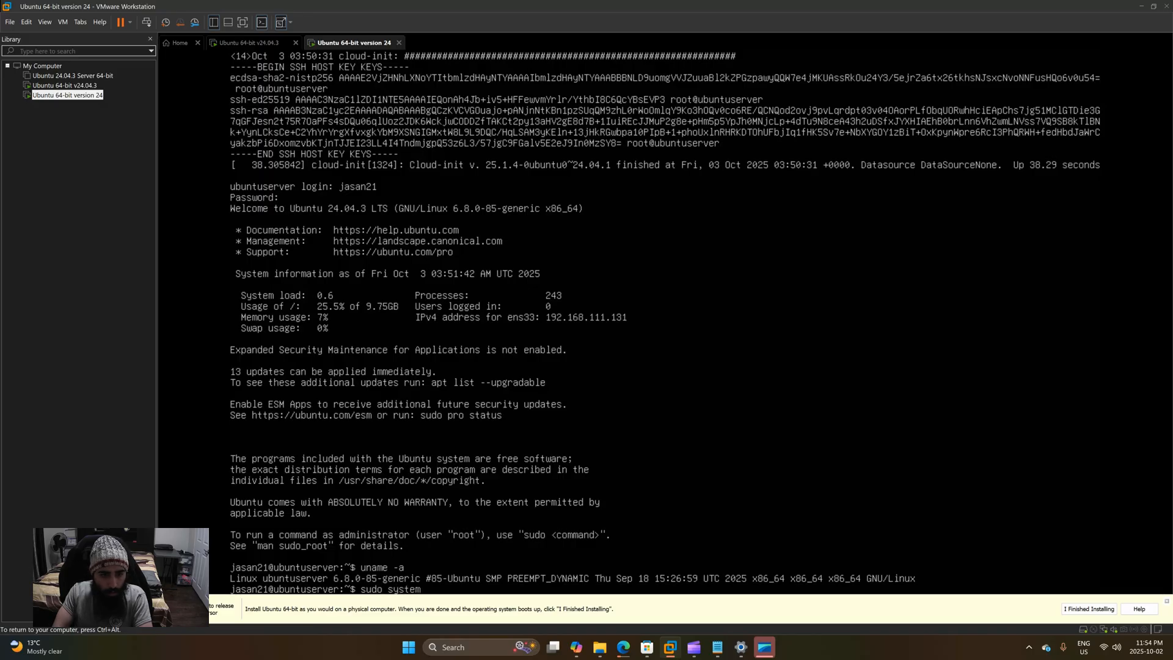
{"action": "type", "text": "ctl poweroff"}
{"action": "key", "text": "Return"}
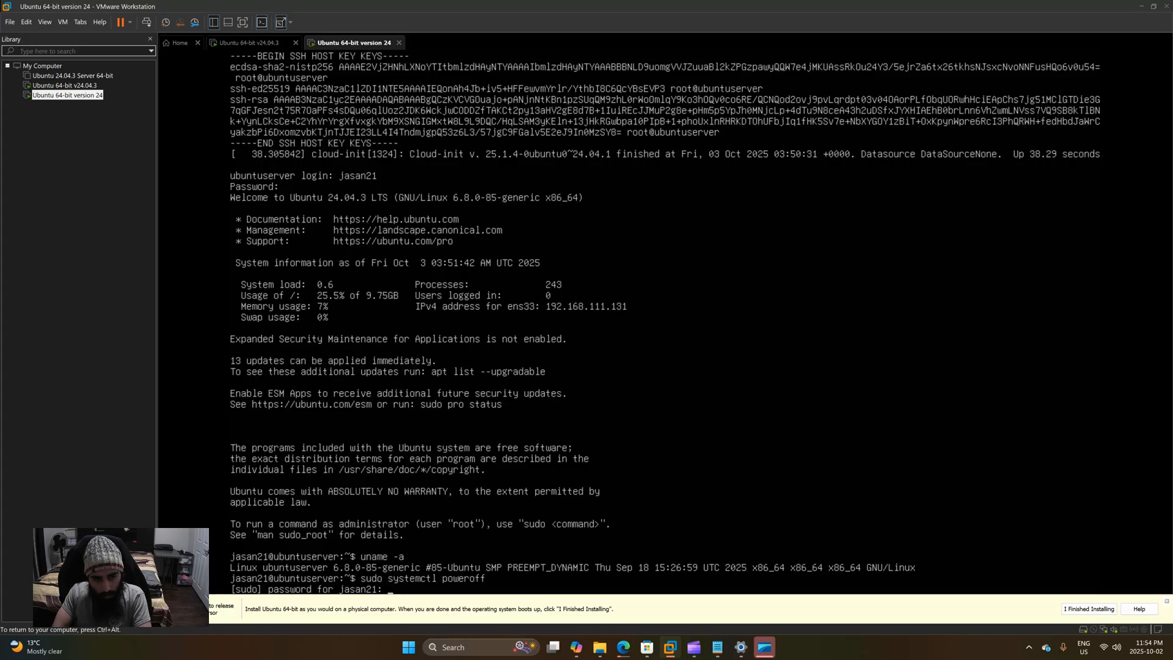
{"action": "key", "text": "Return"}
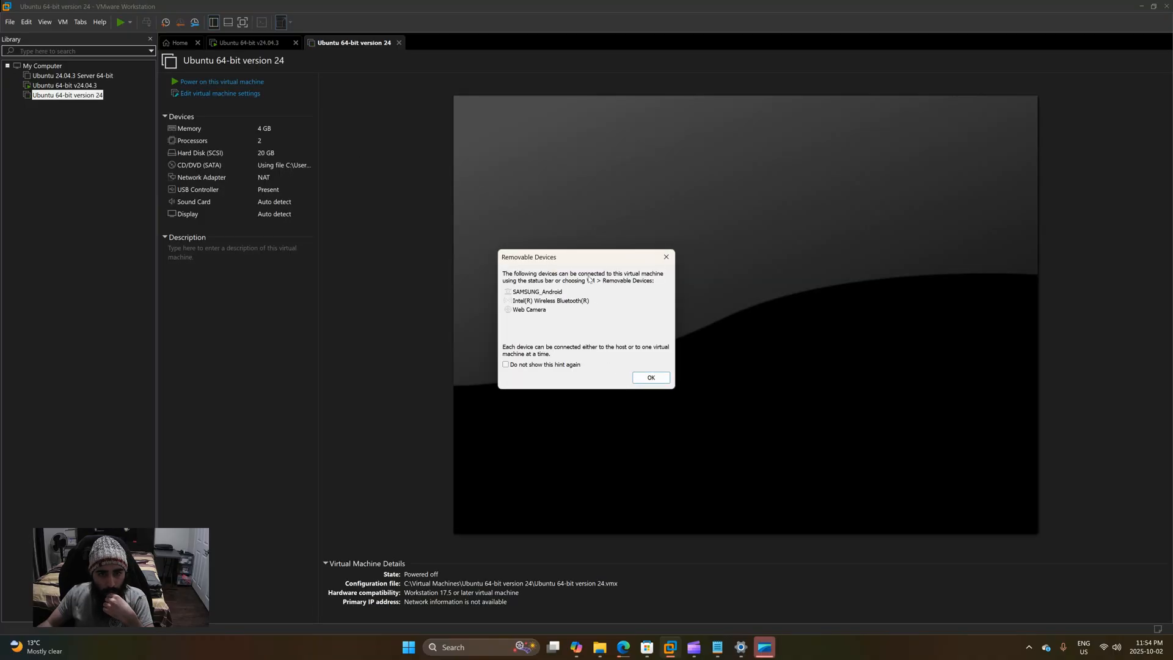
Step: Dismiss the Removable Devices hint, power on the Ubuntu 64-bit version 24 virtual machine, and accept the side channel mitigations notice
{"action": "left_click", "coordinate": [652, 377]}
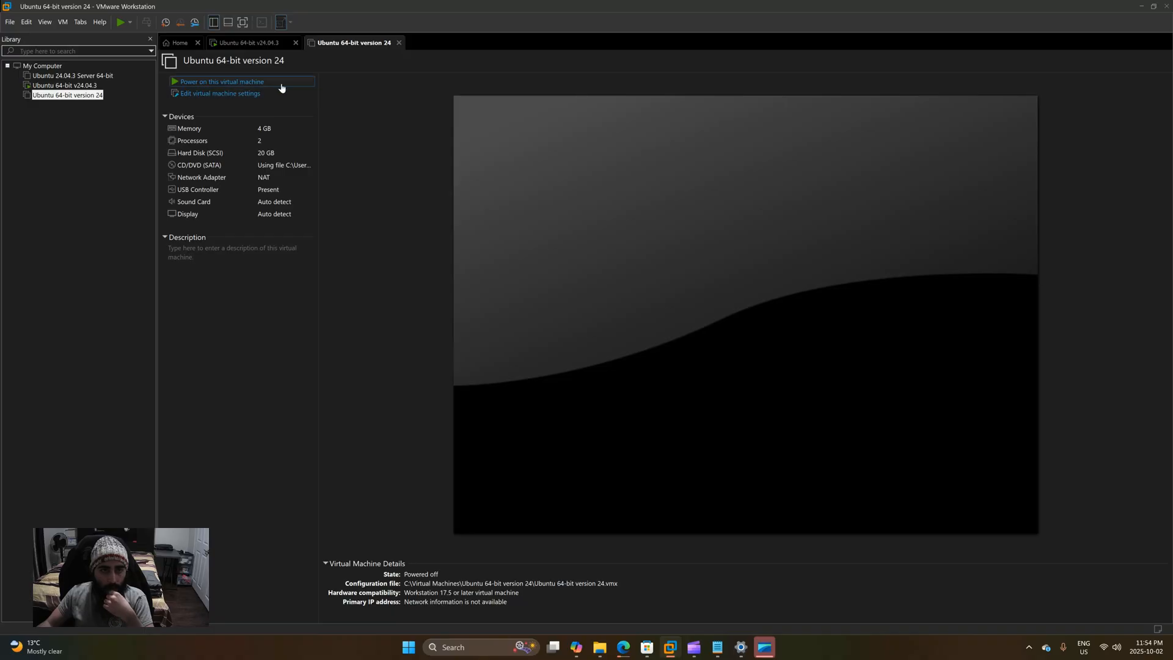
{"action": "left_click", "coordinate": [232, 83]}
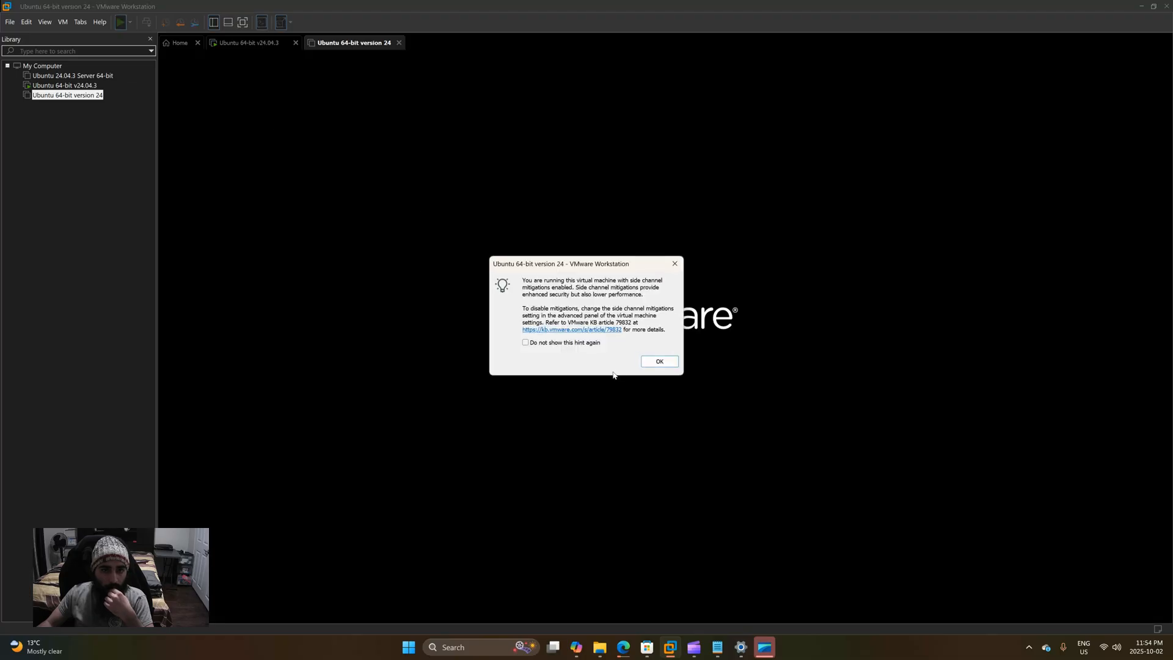
{"action": "left_click", "coordinate": [660, 362]}
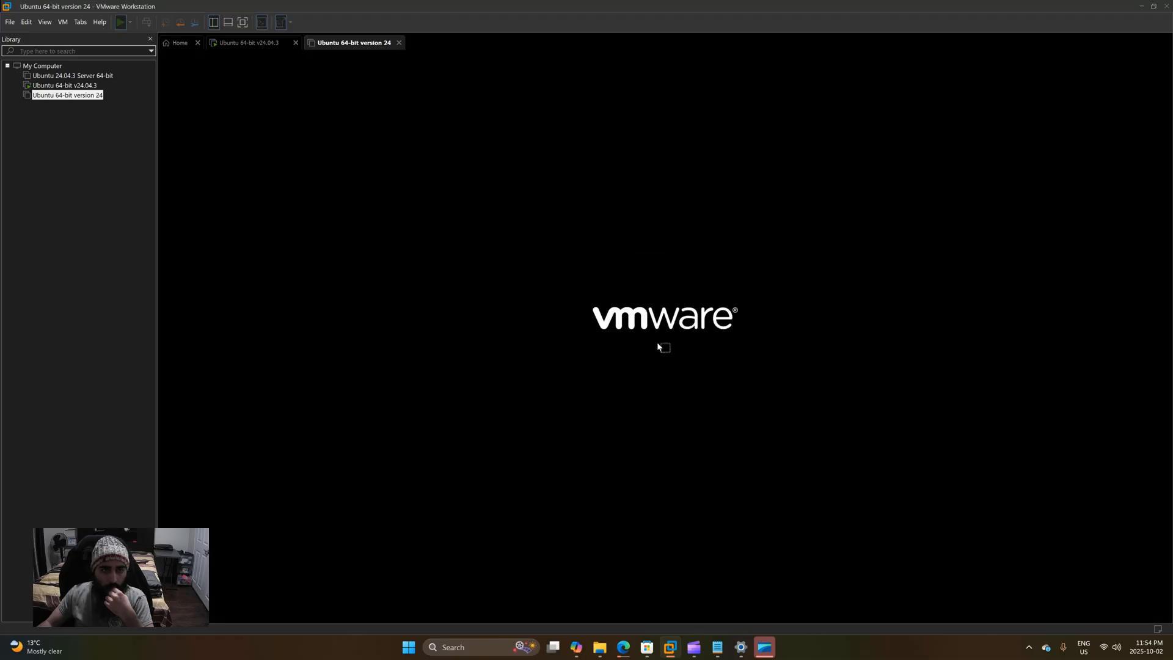